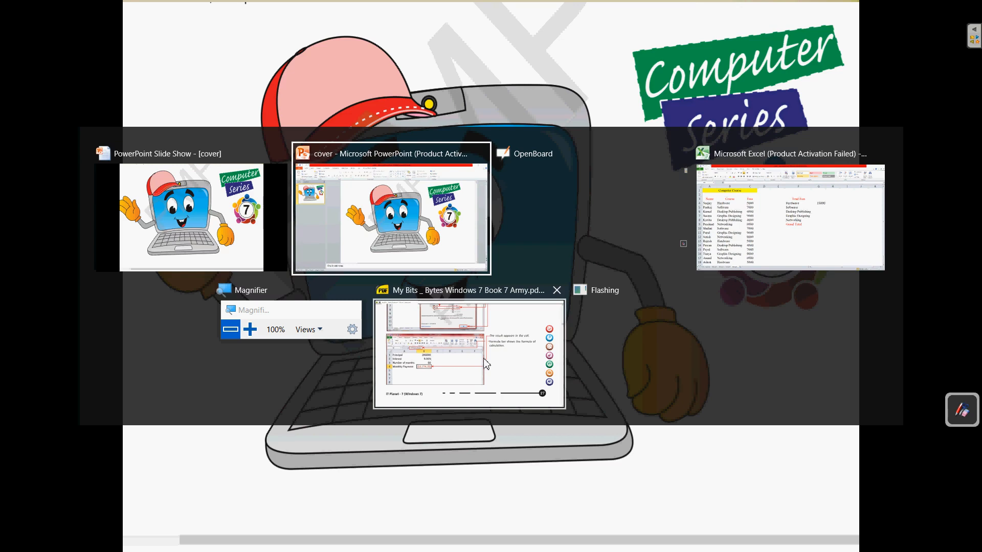
Step: Switch to the PDF textbook and review the Calculating Loan Terms instructions for the PMT function on pages 26 and 27
left_click(501, 365)
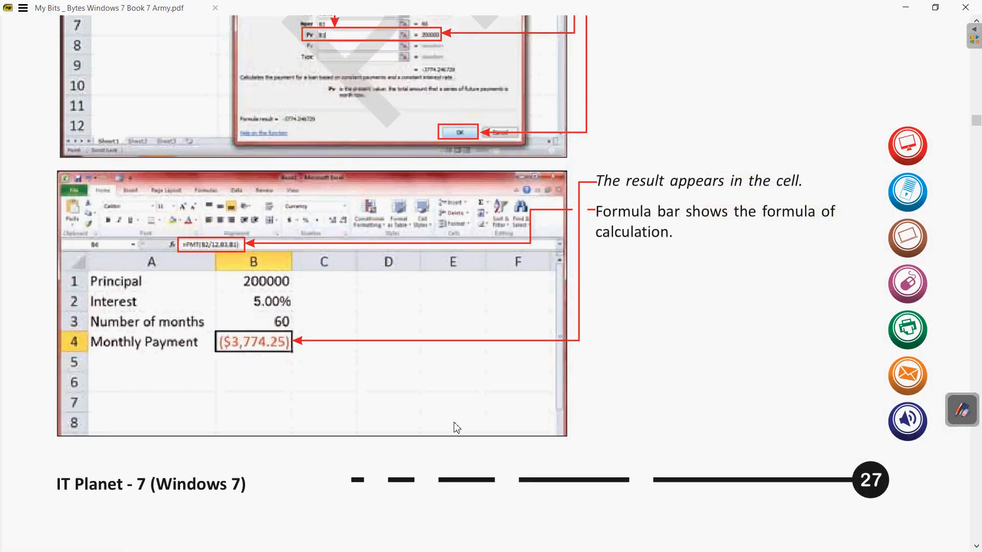
scroll(620, 366, "up", 8)
scroll(624, 363, "up", 1)
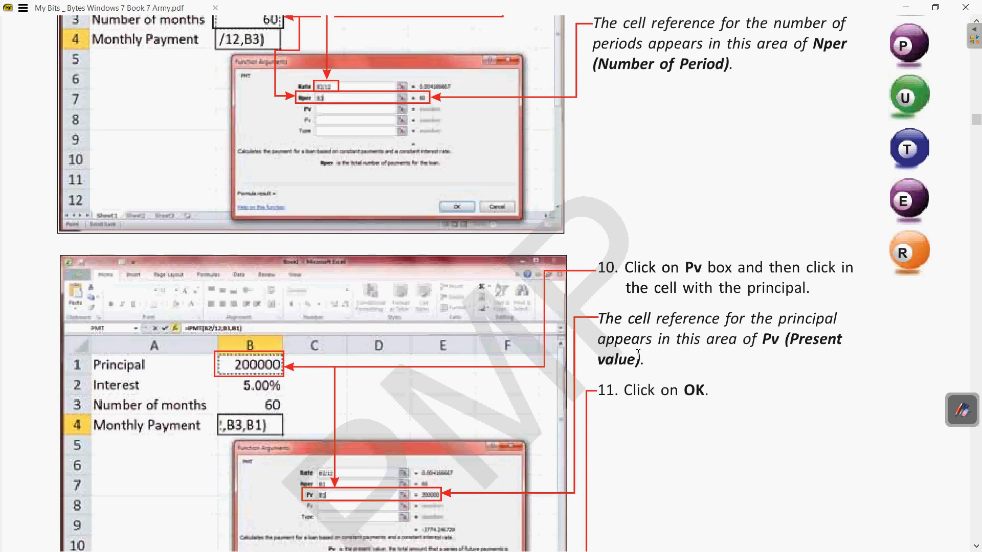
scroll(638, 353, "down", 1)
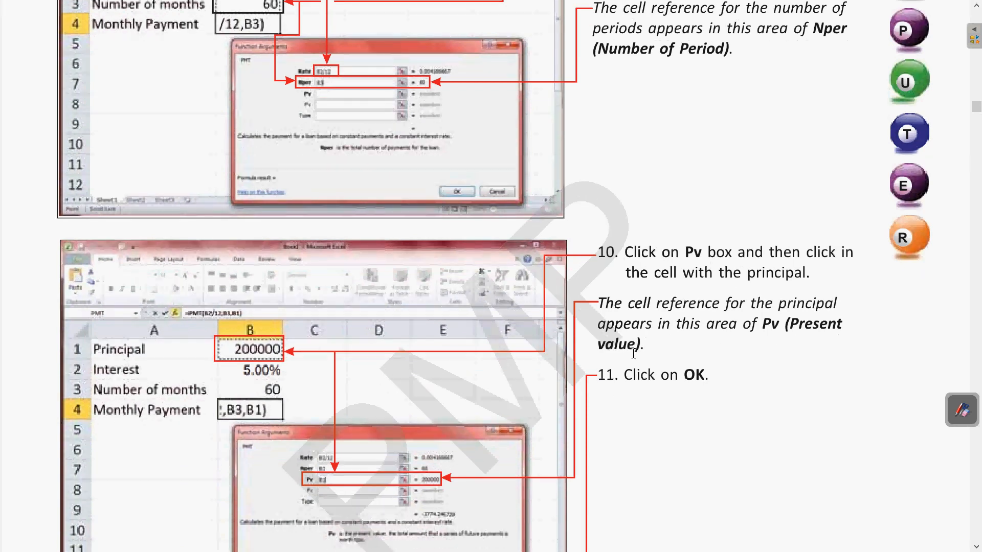
scroll(653, 353, "up", 12)
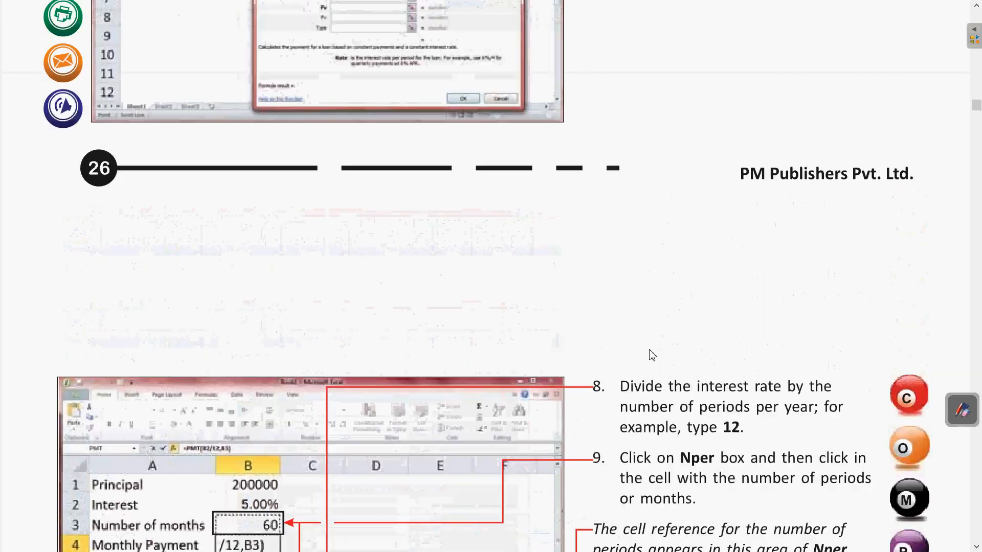
scroll(651, 356, "up", 14)
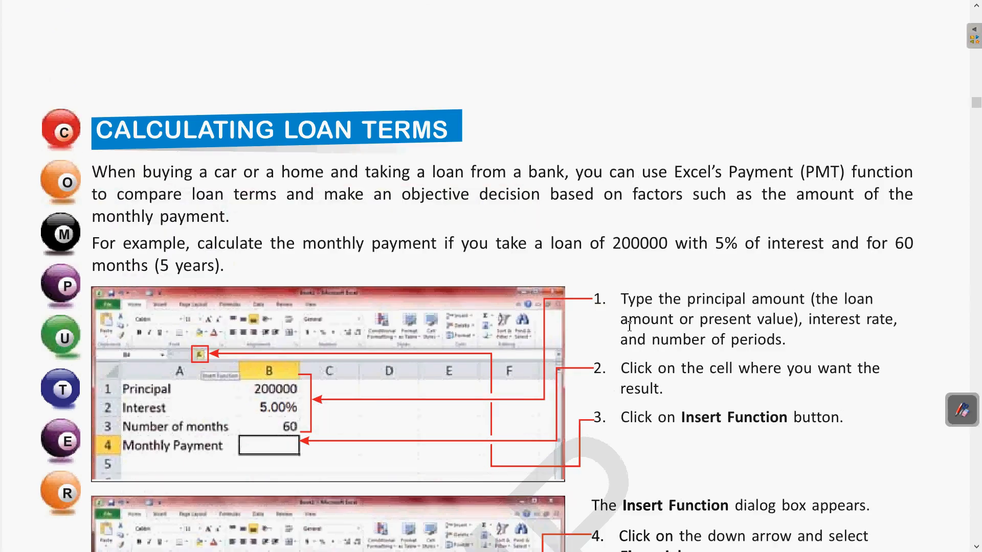
scroll(629, 326, "down", 4)
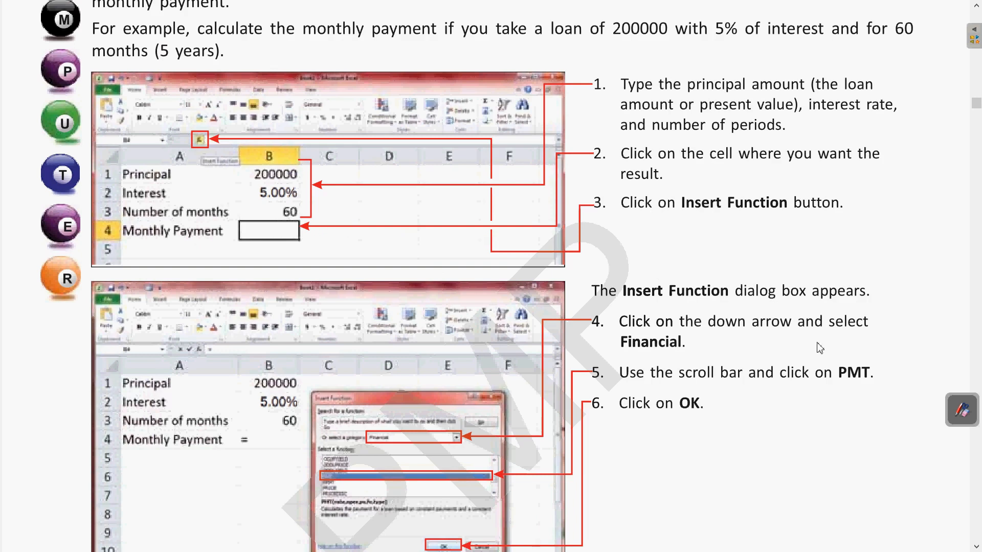
scroll(772, 352, "down", 3)
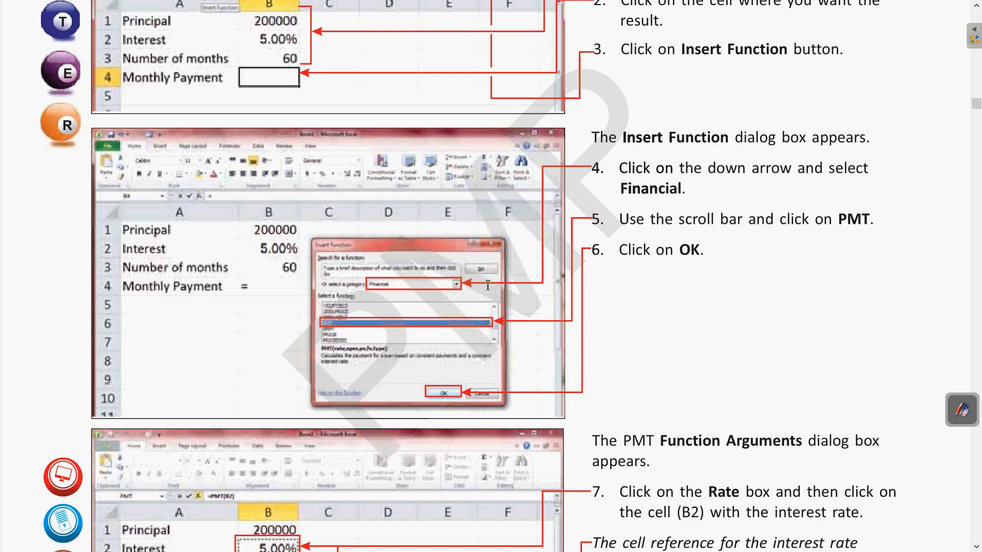
scroll(722, 347, "down", 4)
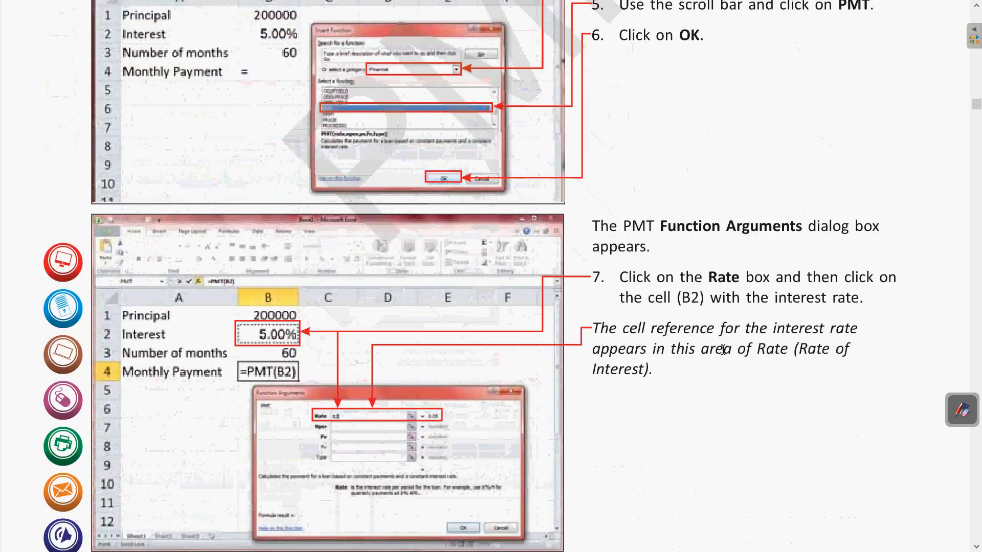
scroll(722, 349, "down", 4)
scroll(708, 367, "down", 5)
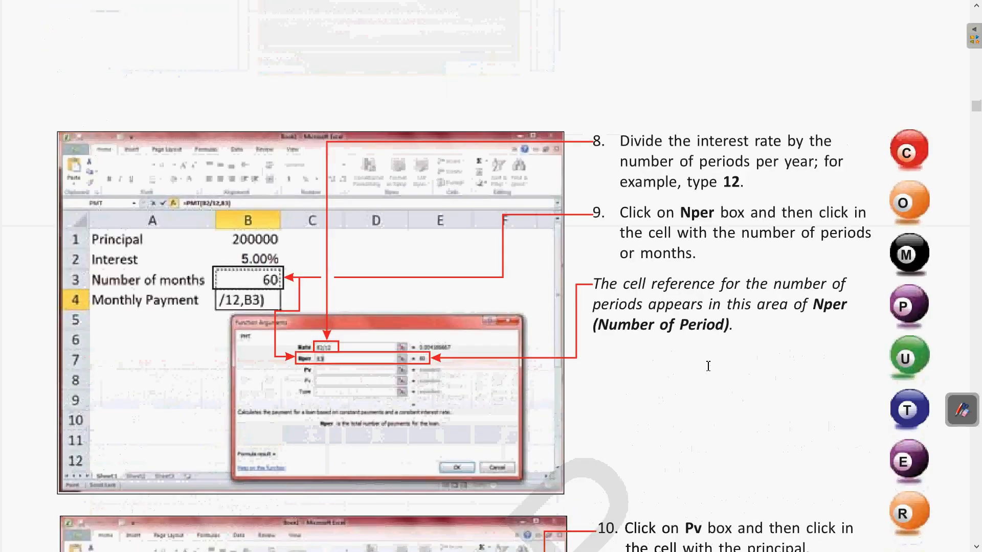
scroll(708, 366, "down", 15)
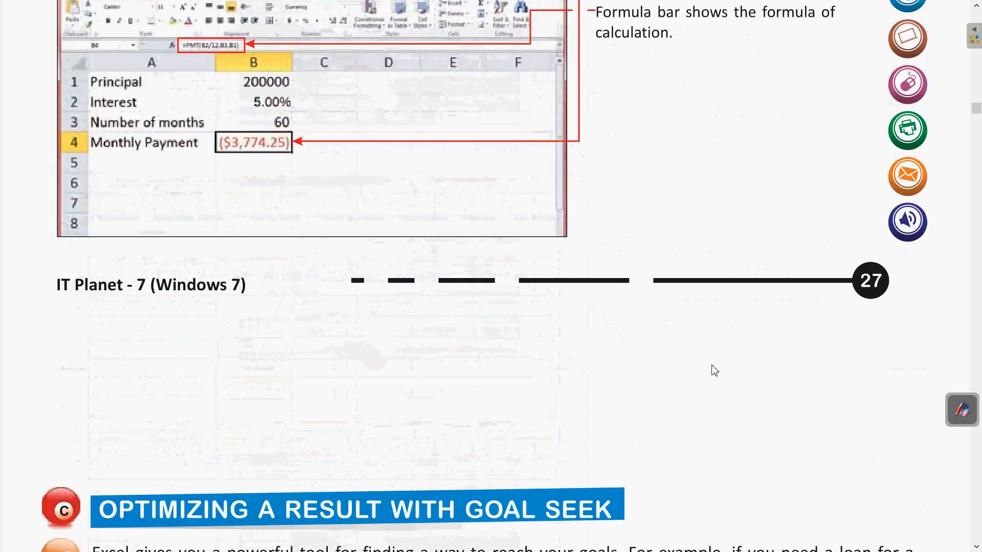
Step: Read the textbook's Optimizing a Result with Goal Seek section and the Calculate a Product instructions on the following page
scroll(714, 370, "down", 4)
scroll(716, 370, "down", 3)
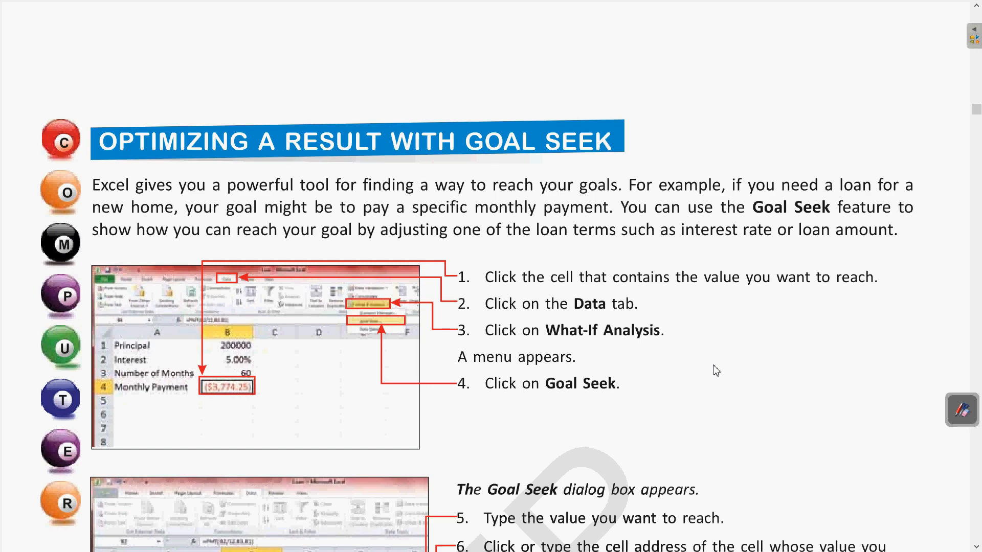
scroll(715, 371, "down", 1)
scroll(715, 366, "down", 2)
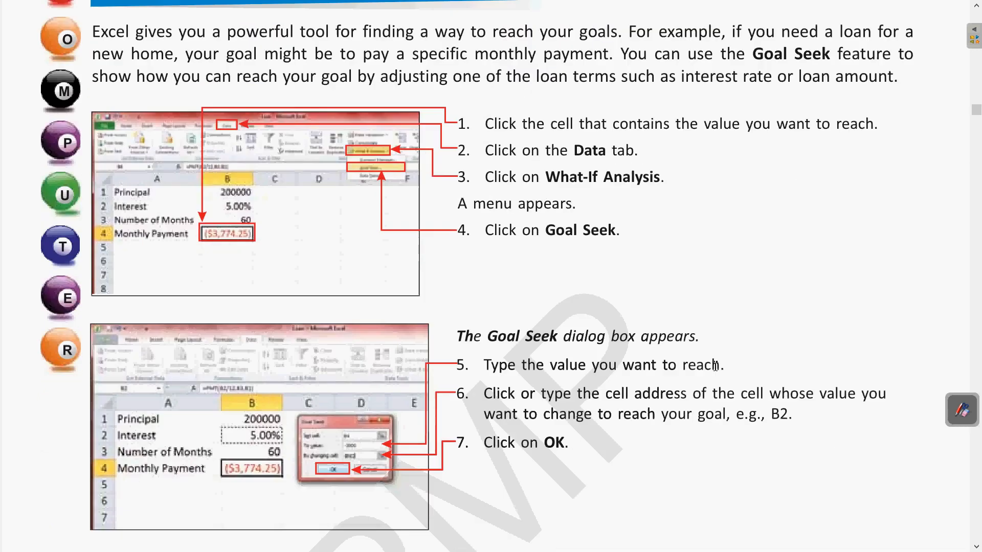
scroll(715, 366, "up", 2)
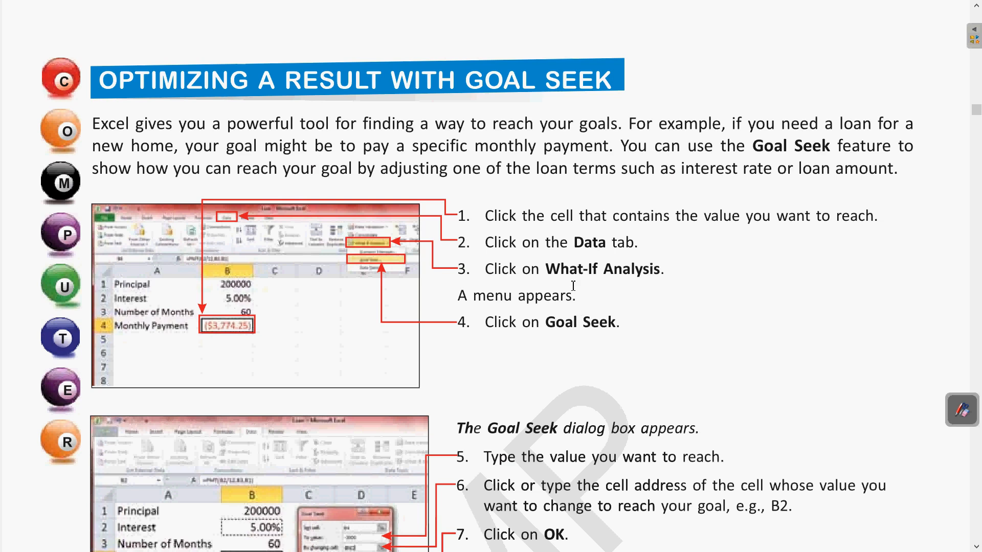
scroll(603, 320, "down", 7)
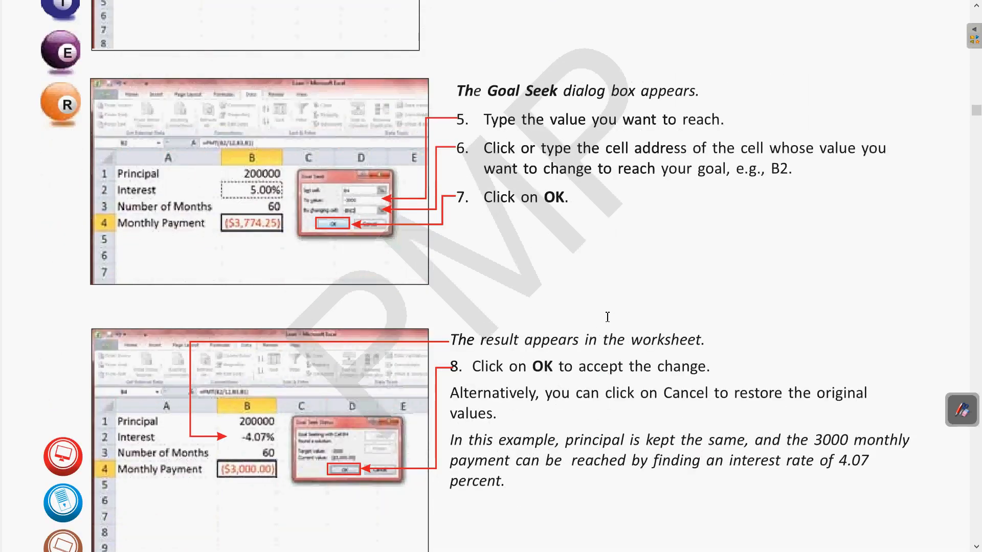
scroll(606, 317, "down", 12)
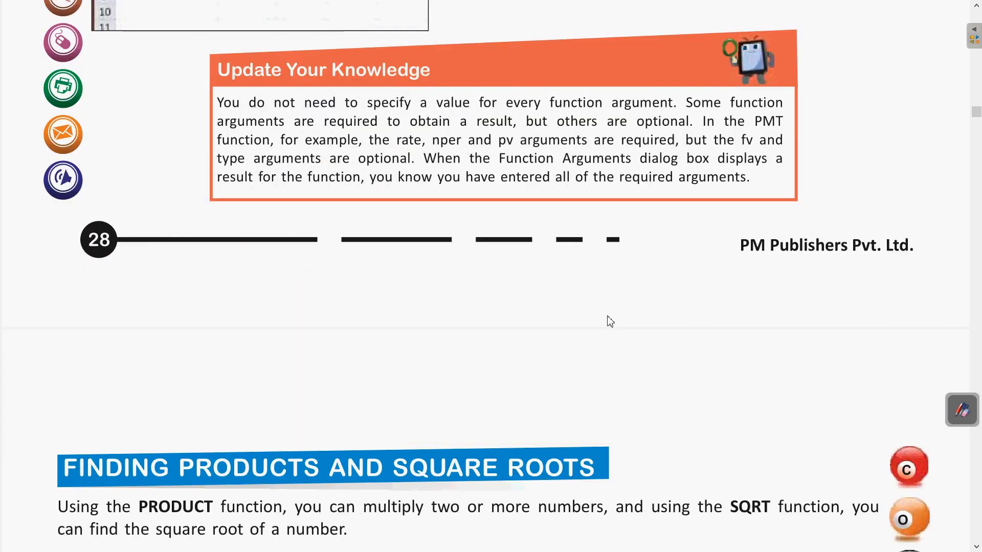
scroll(615, 334, "down", 5)
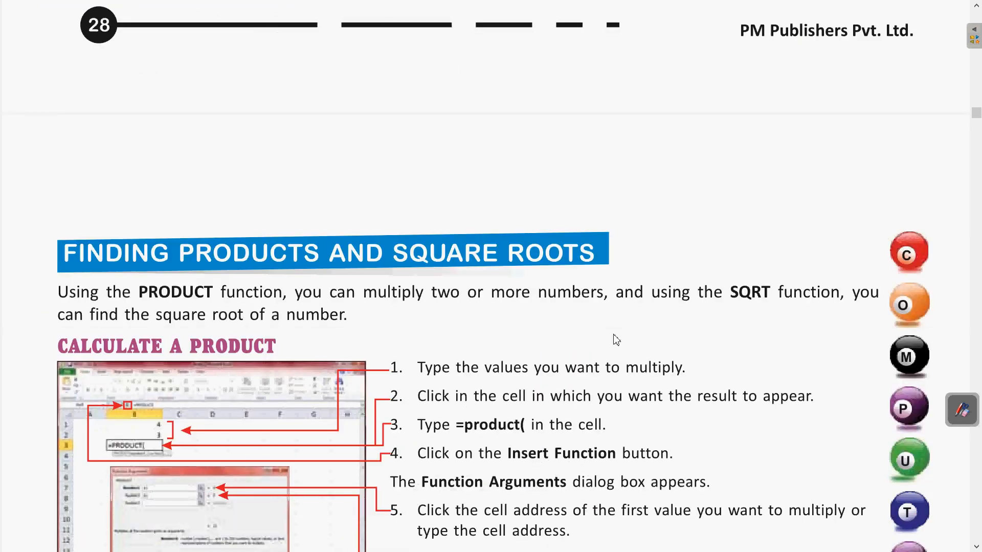
scroll(616, 340, "down", 2)
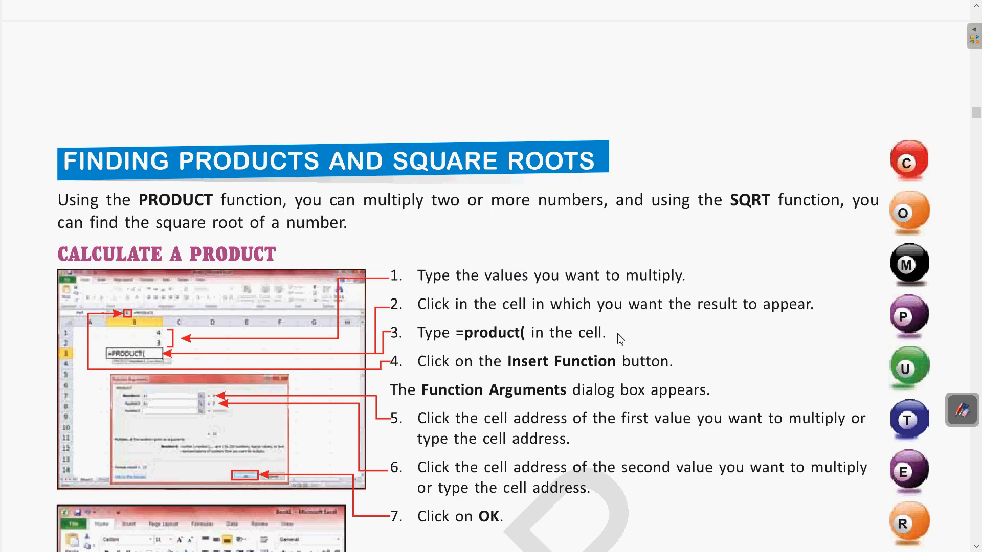
Step: Switch to the sales workbook in Excel and clear cells C2 and F2 on Sheet4
key("alt+Tab")
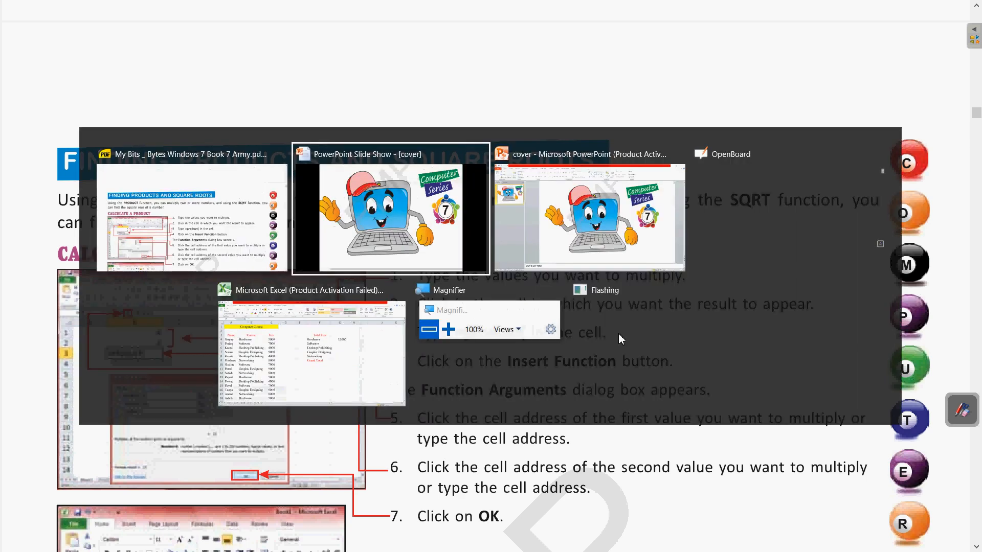
left_click(350, 364)
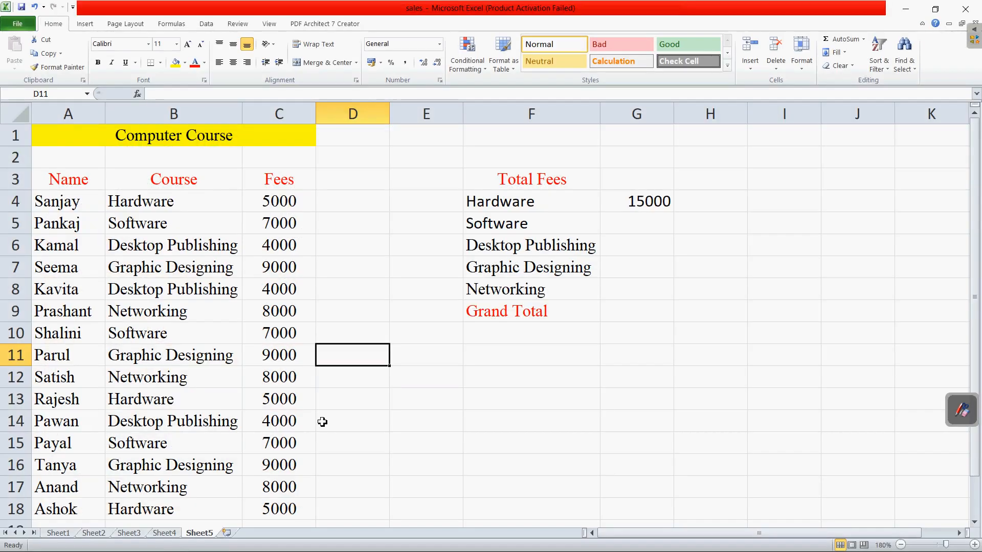
left_click(125, 533)
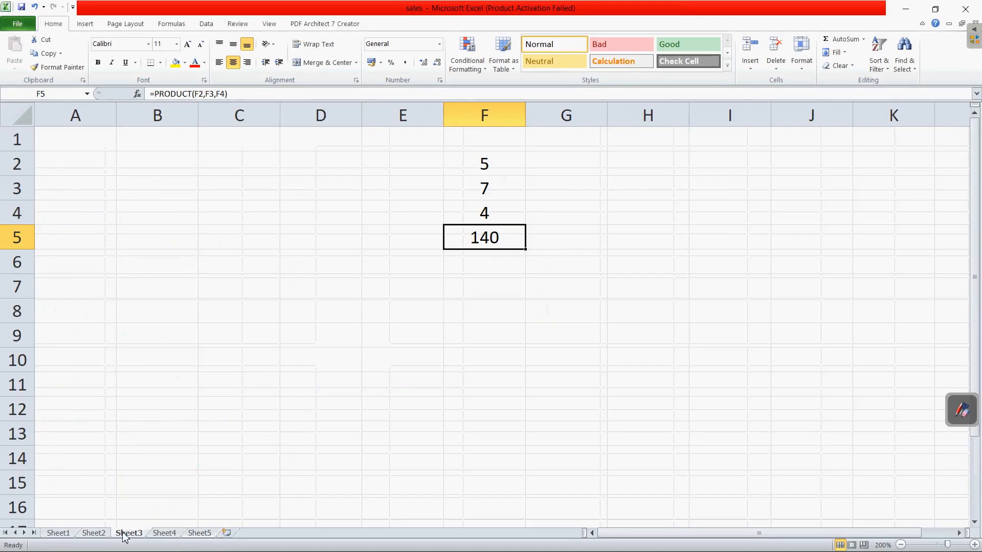
left_click(164, 533)
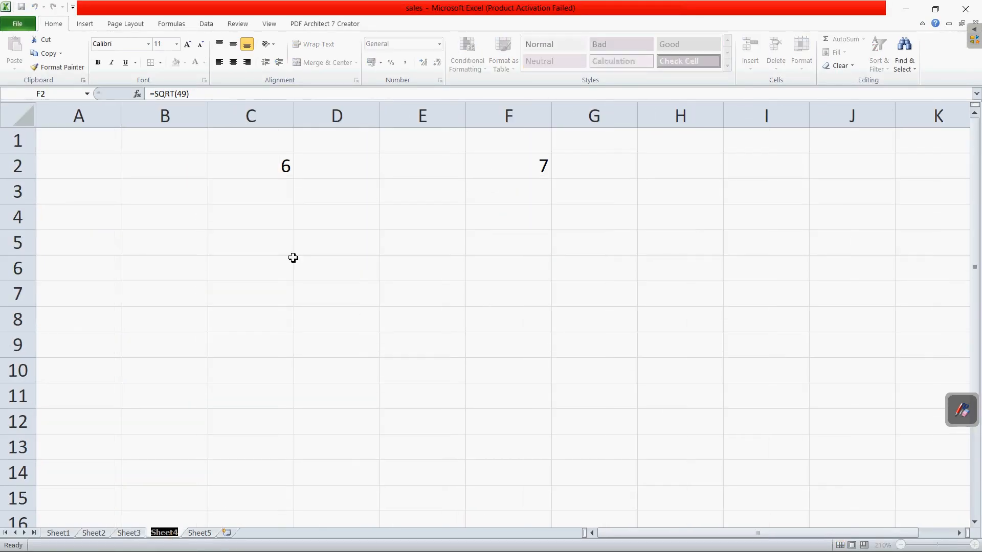
left_click(283, 170)
key("Delete")
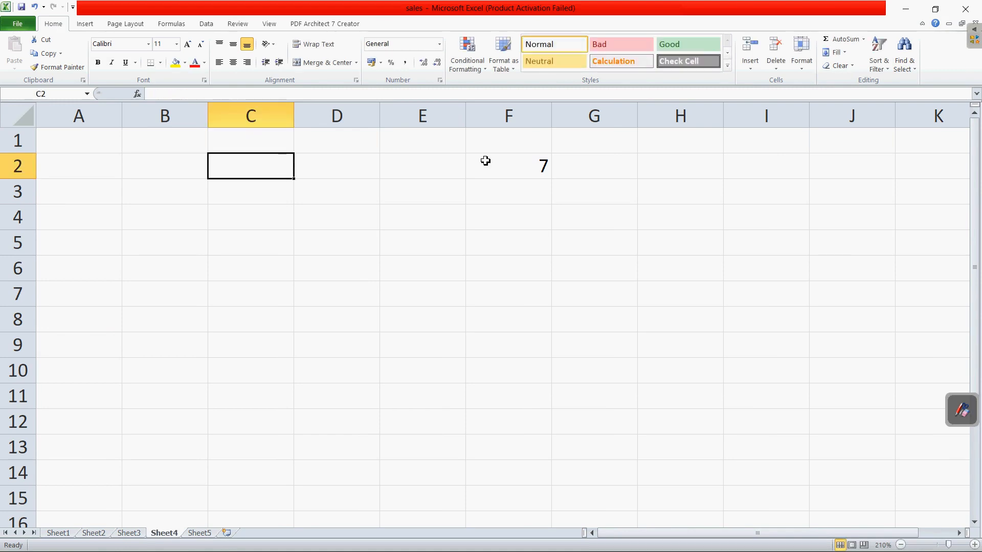
left_click(536, 165)
key("Delete")
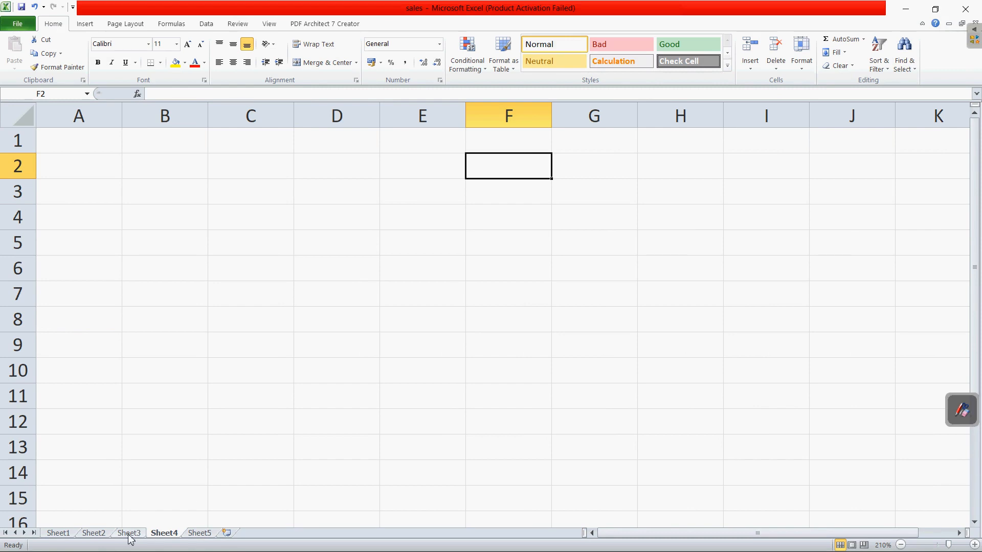
Step: Enter 5 in cell D2 and 6 in cell D3 as the numbers to multiply
left_click(330, 170)
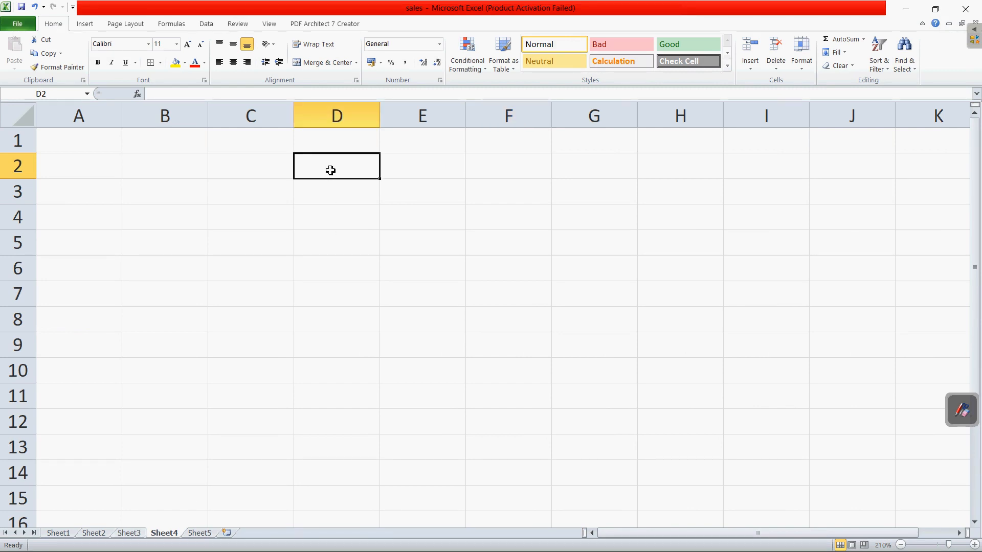
type("5")
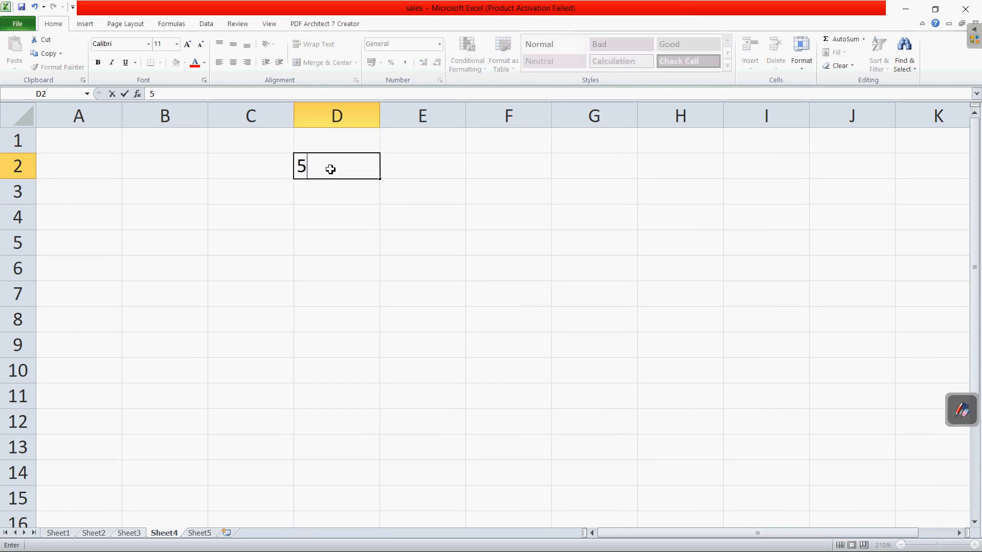
left_click(328, 198)
type("6")
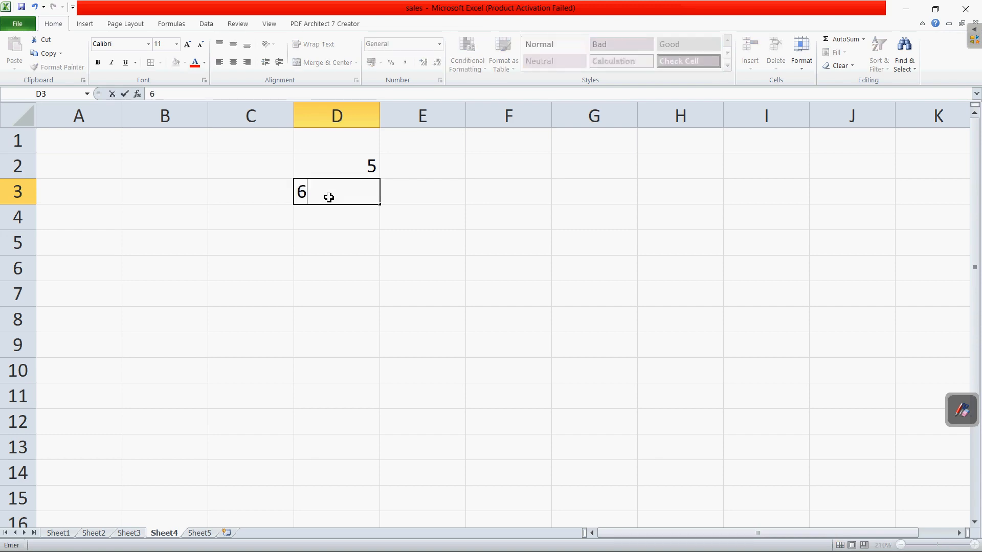
left_click(340, 273)
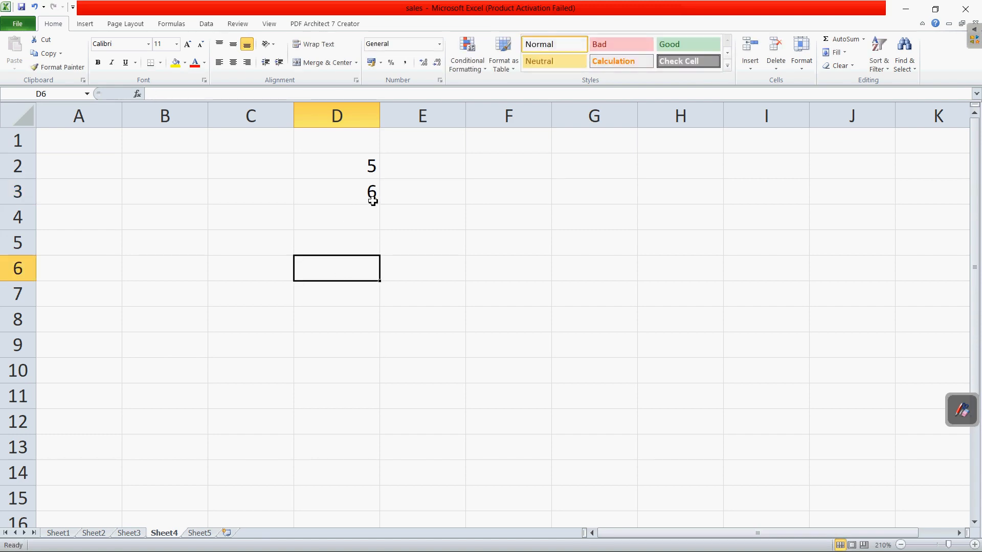
Step: Begin a formula in cell D4 with =product, directly below the two numbers
left_click(356, 220)
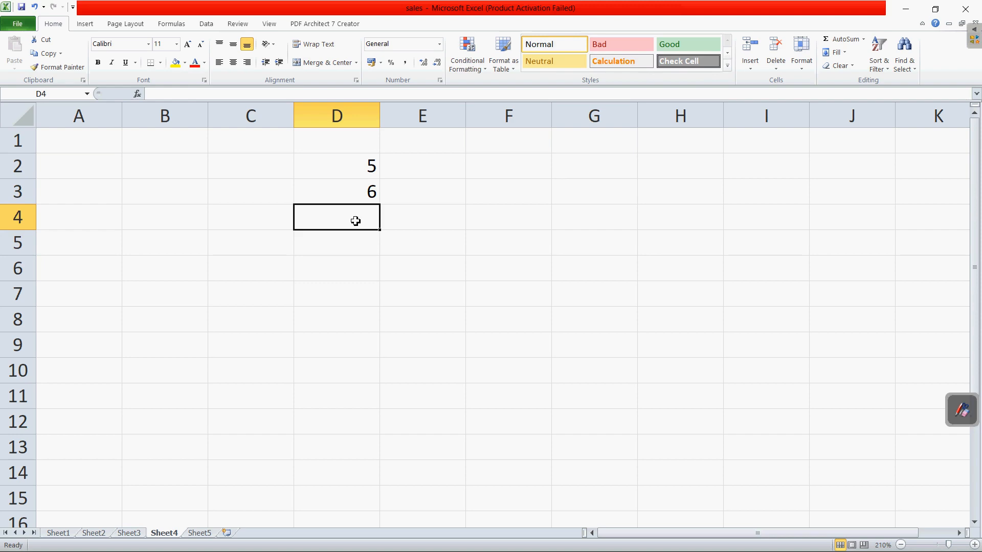
type("=")
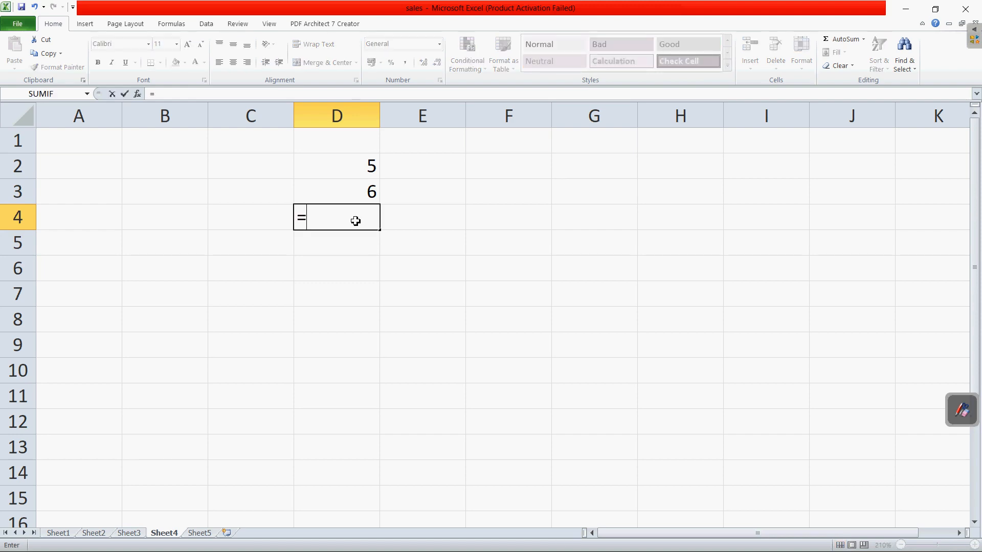
type("pr")
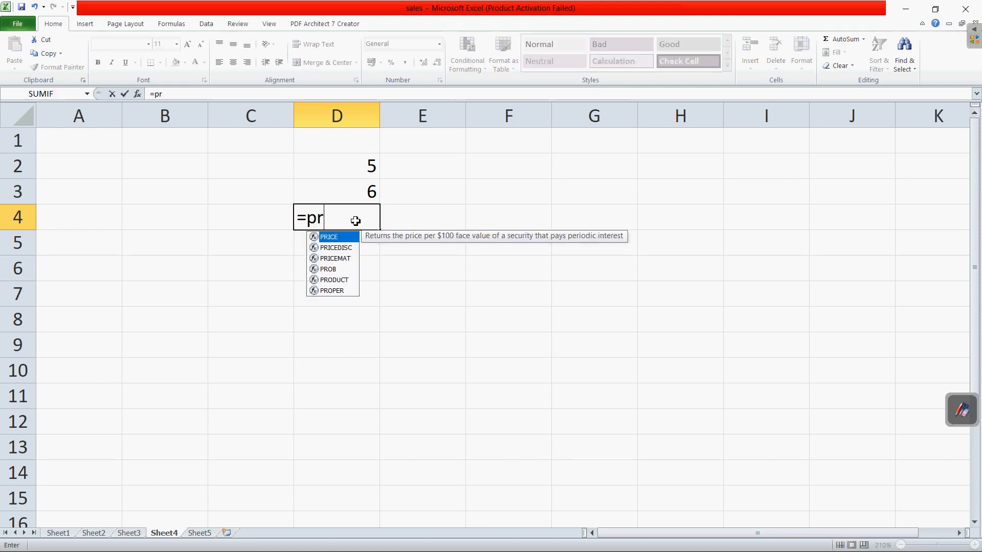
type("odu")
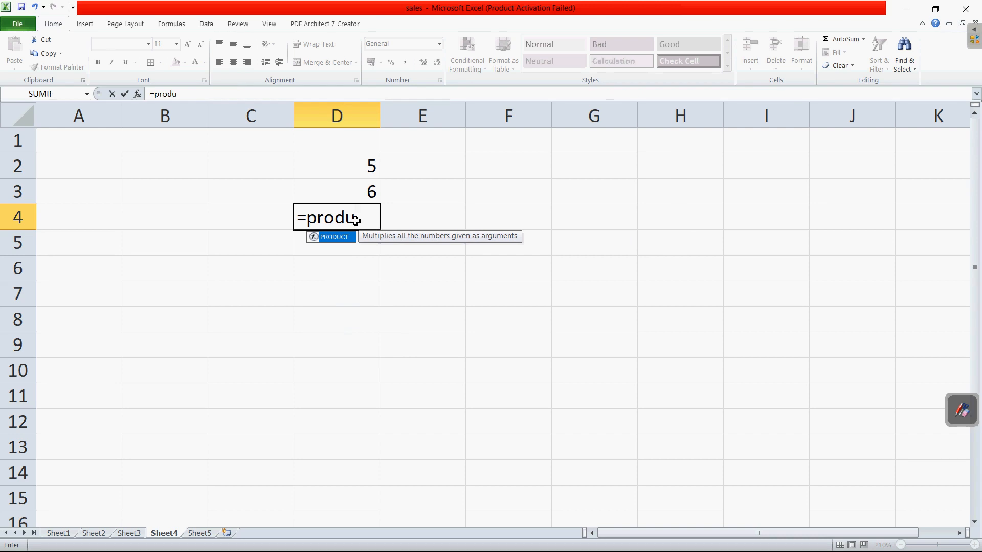
type("ct")
Step: Start inserting a function in cell D4 and limit the function list to the Math & Trig category
left_click(138, 94)
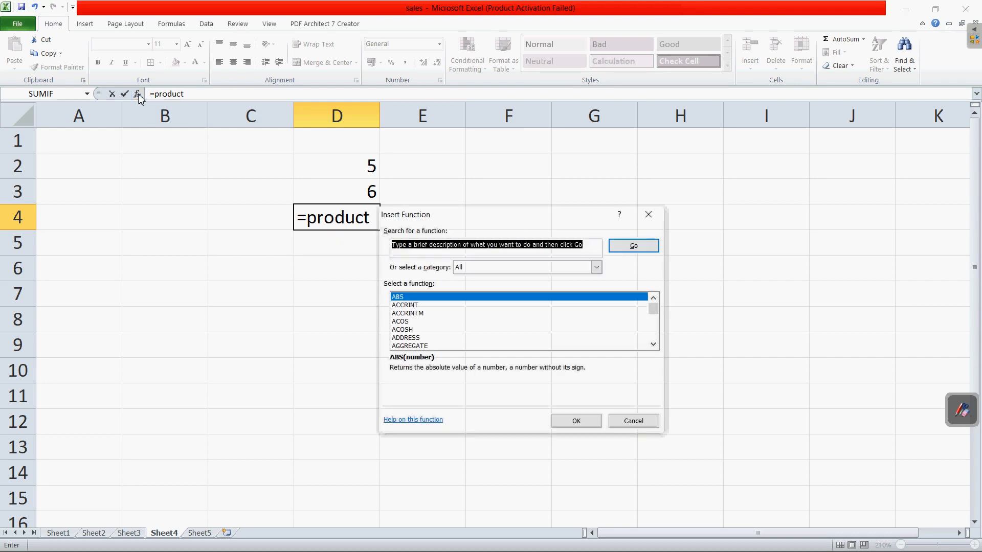
scroll(428, 319, "down", 6)
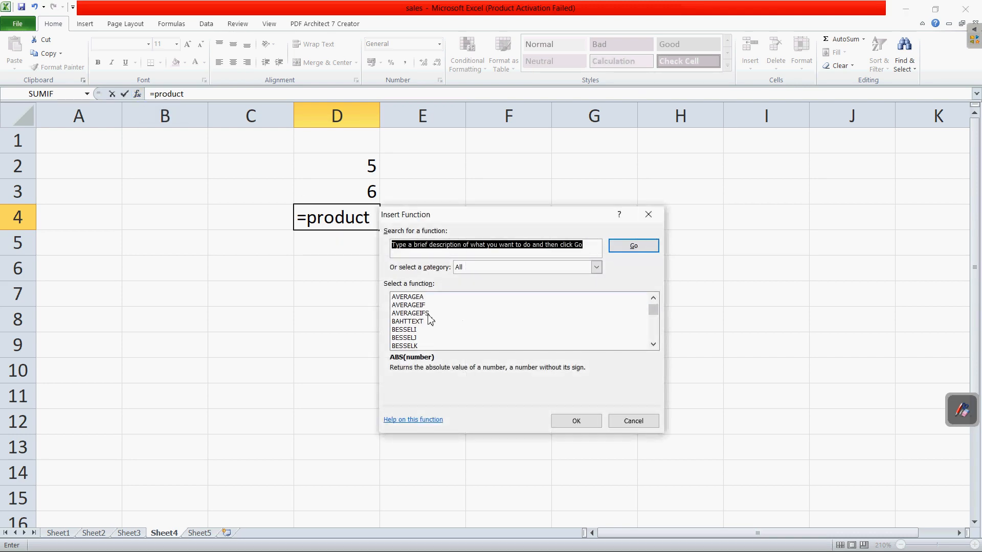
scroll(440, 314, "down", 6)
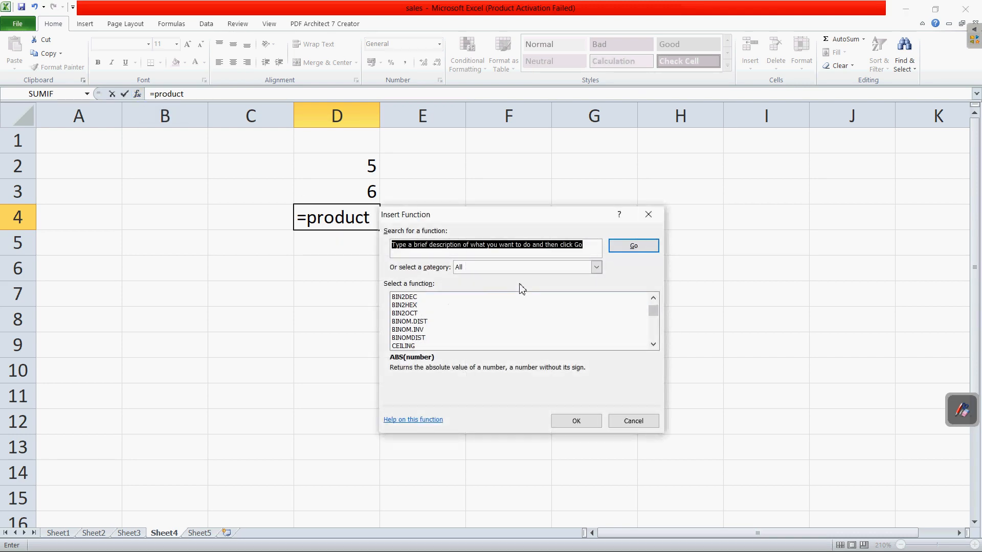
scroll(460, 313, "down", 10)
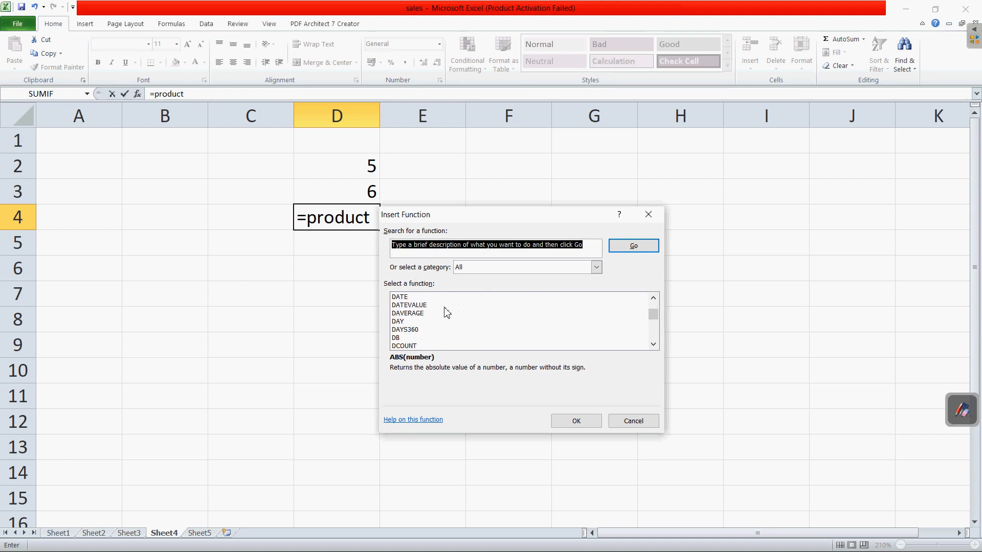
scroll(447, 314, "down", 20)
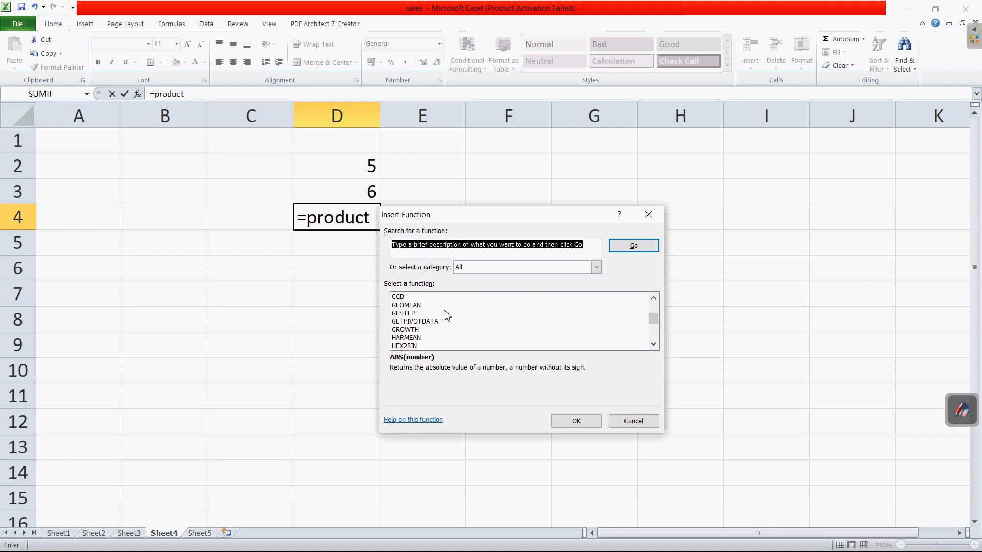
left_click(596, 267)
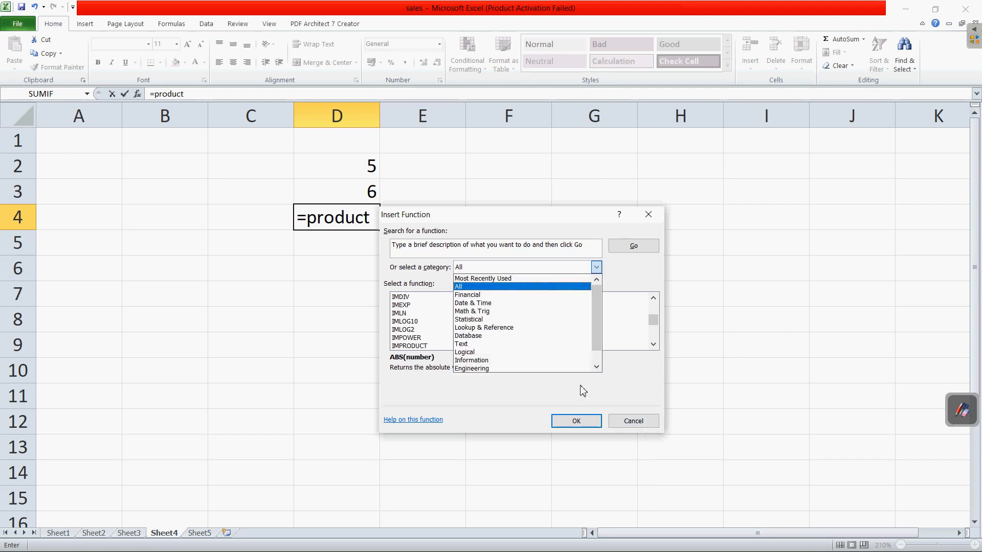
left_click(491, 313)
Step: Choose PRODUCT from the Math & Trig functions and bring up its arguments
scroll(416, 317, "down", 15)
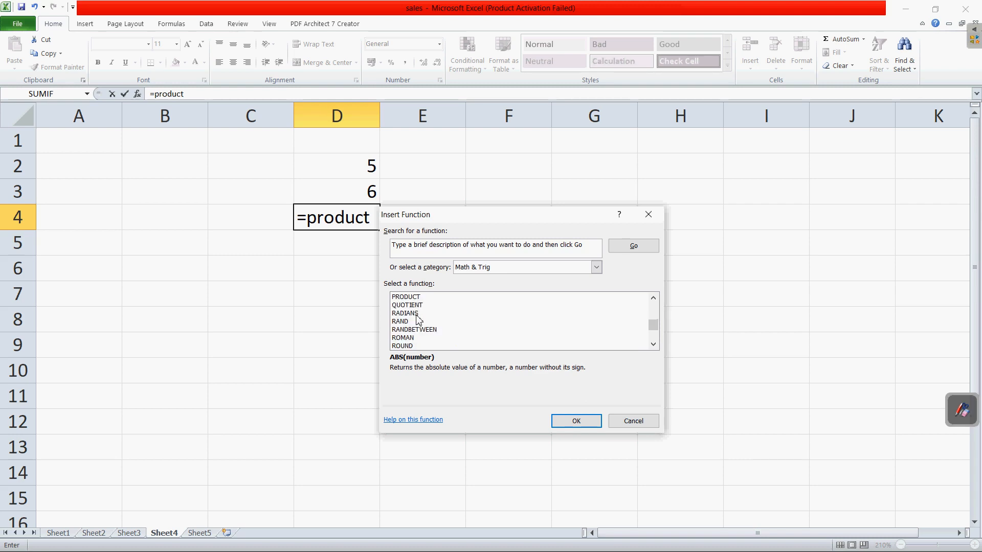
scroll(416, 318, "down", 7)
scroll(417, 320, "up", 11)
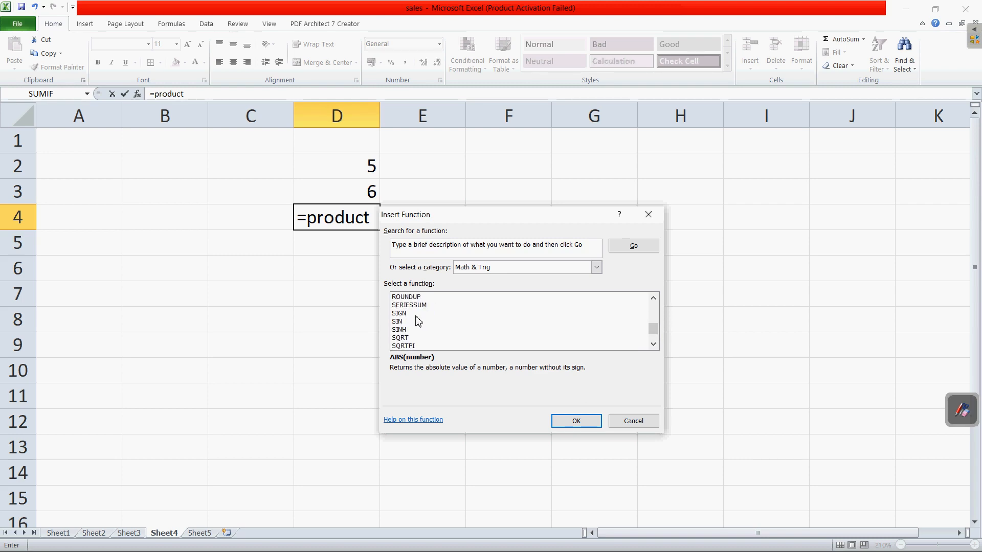
scroll(417, 320, "up", 8)
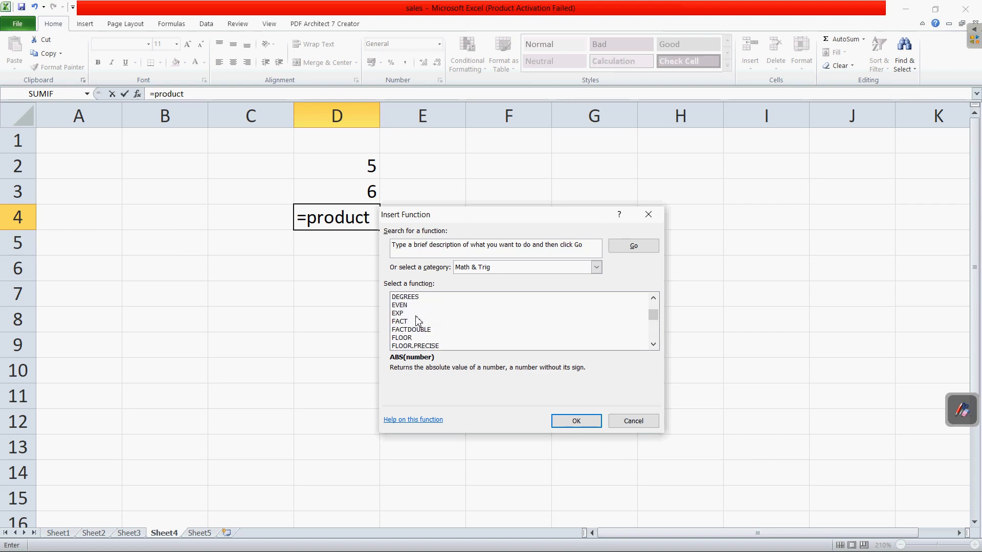
scroll(416, 321, "down", 14)
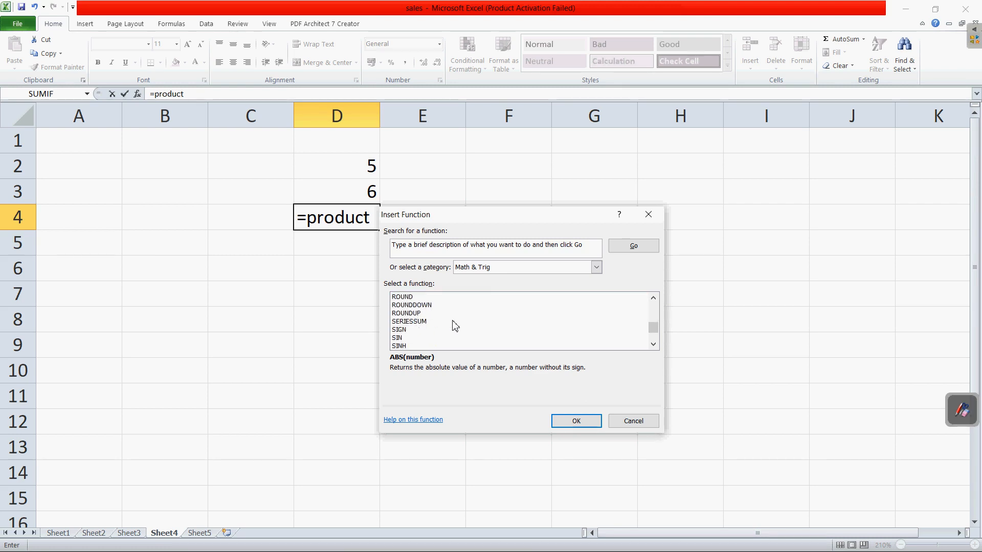
scroll(417, 321, "up", 2)
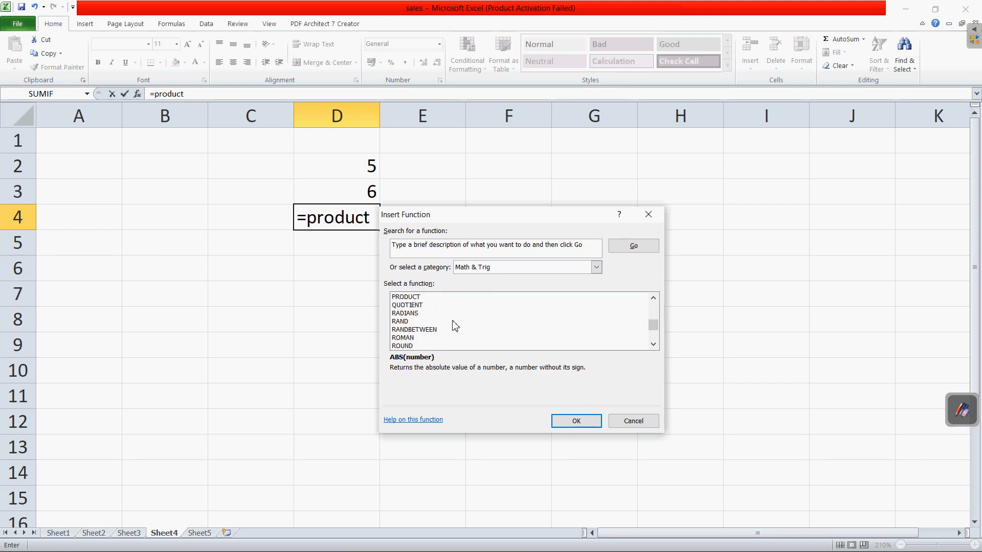
left_click(409, 298)
left_click(574, 420)
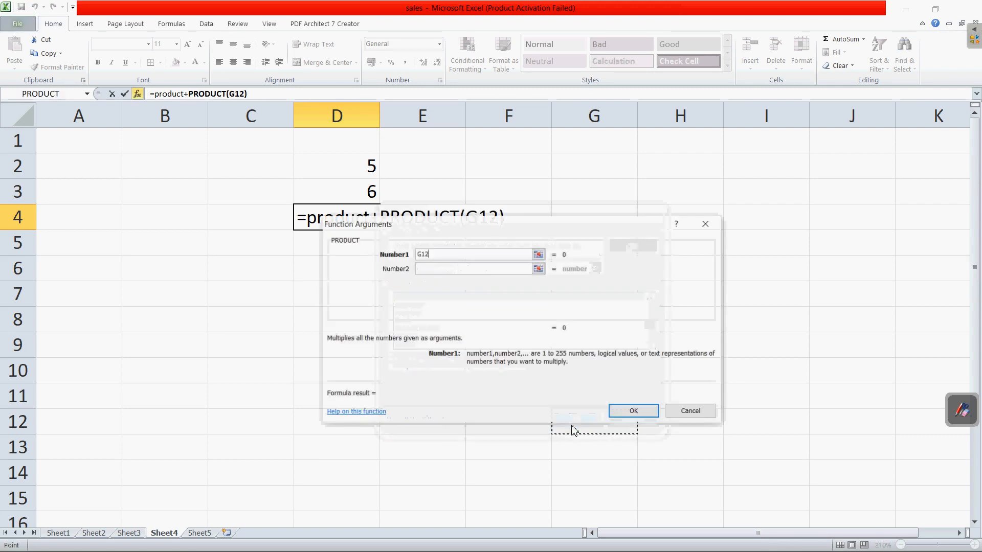
Step: Move the Function Arguments dialog below the data and remove the extra "product+" from the D4 formula
left_click_drag(521, 233, 492, 310)
left_click(377, 223)
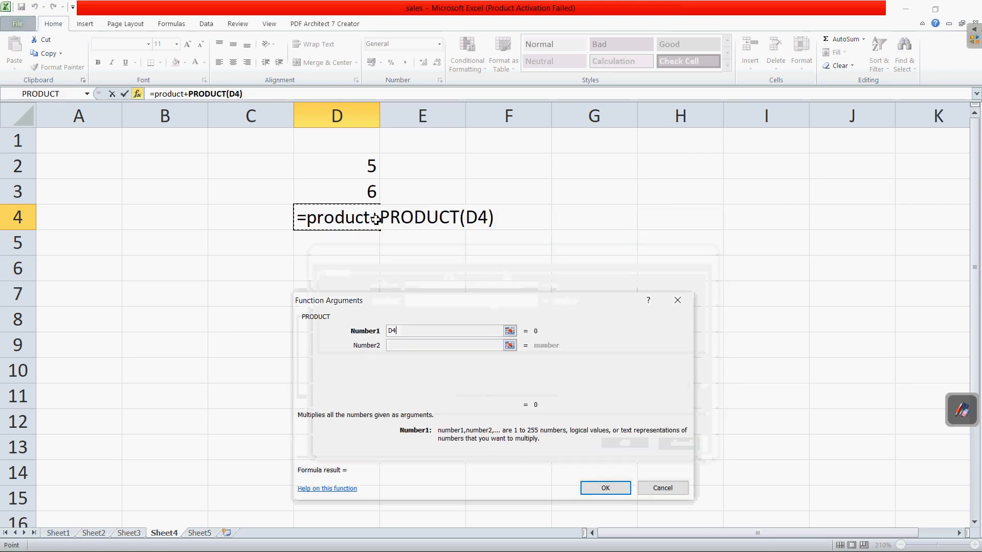
double_click(199, 94)
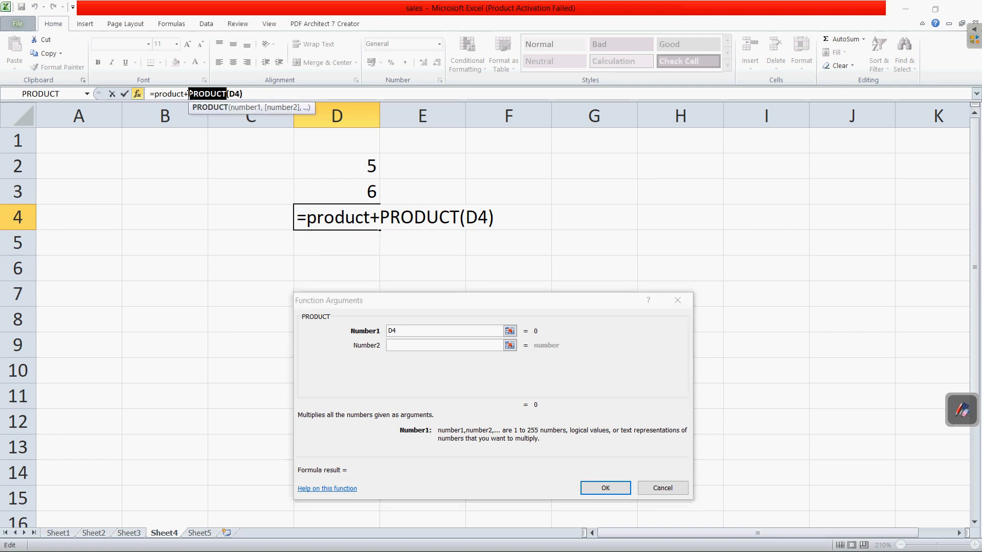
left_click(197, 95)
key("BackSpace")
key("BackSpace")
key("BackSpace")
key("BackSpace")
key("BackSpace")
key("BackSpace")
key("BackSpace")
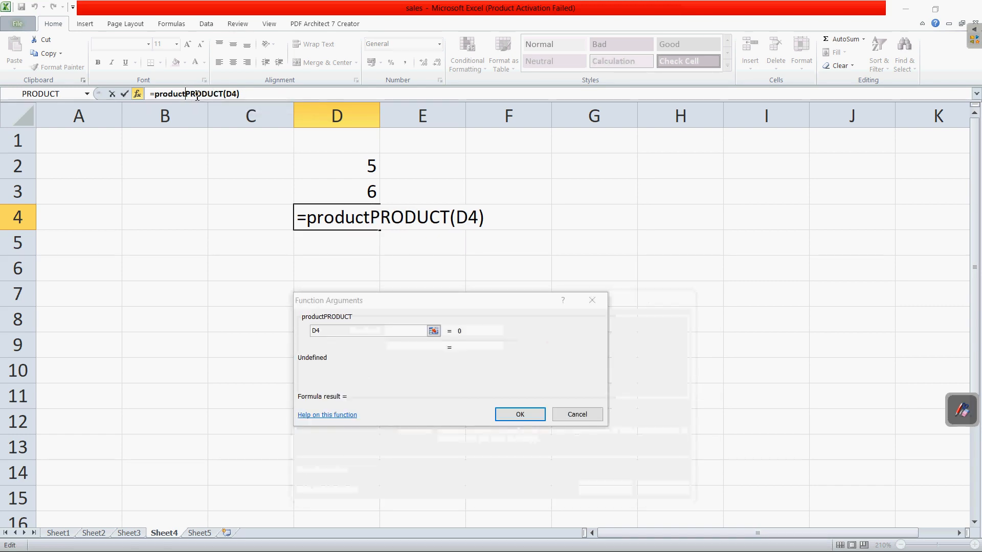
key("BackSpace")
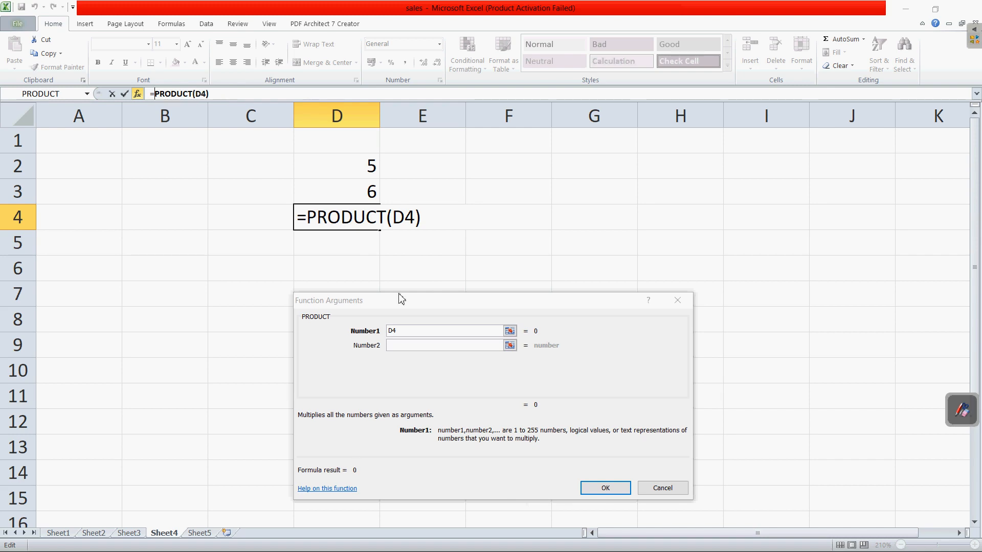
left_click(390, 335)
type("+")
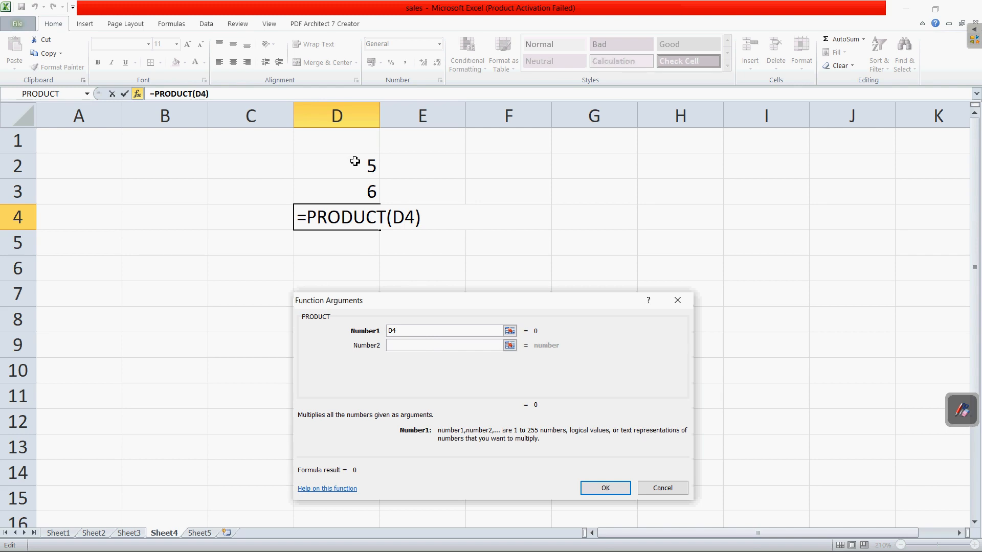
left_click(352, 164)
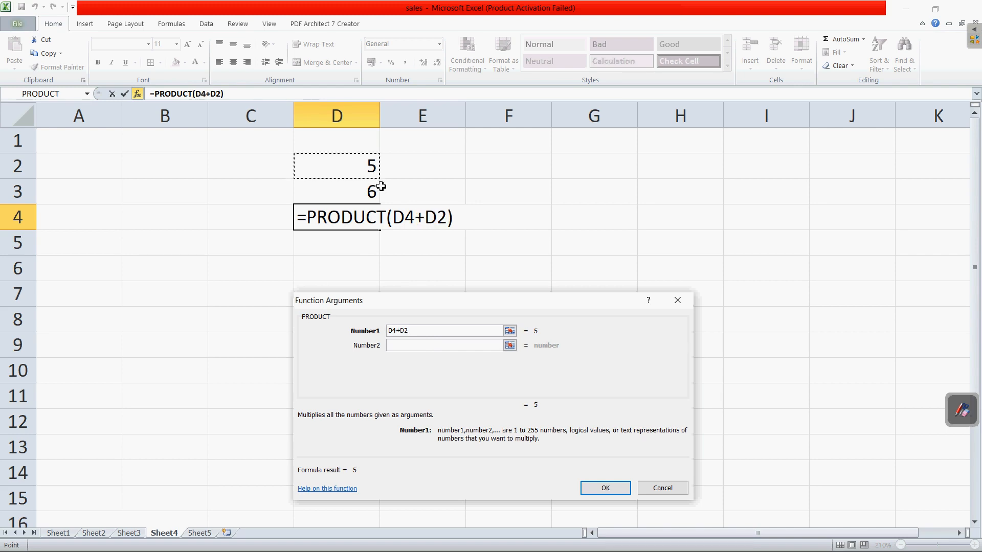
Step: Replace the Number1 argument with D2, set Number2 to D3, and confirm the PRODUCT formula in D4
left_click(421, 335)
key("BackSpace")
key("BackSpace")
key("BackSpace")
key("BackSpace")
key("BackSpace")
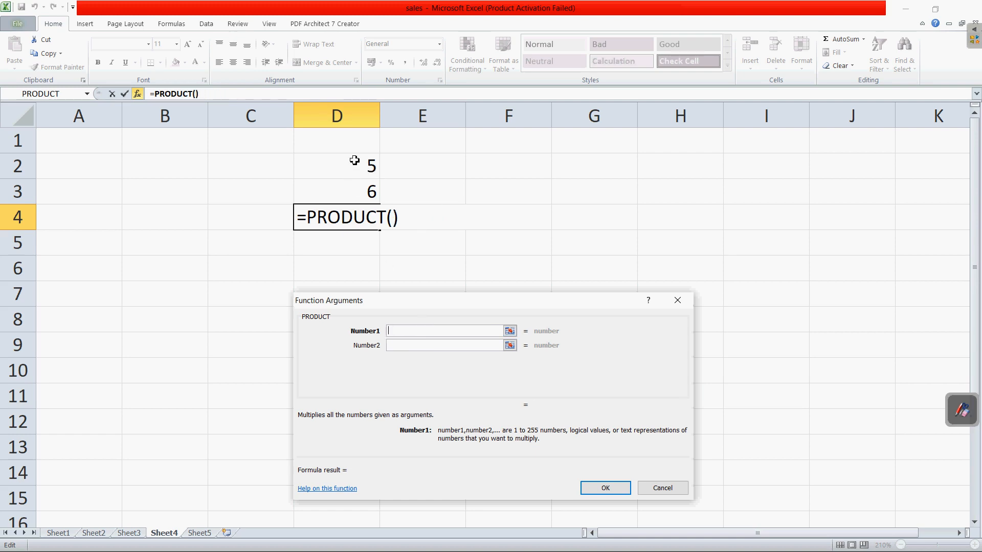
left_click(353, 162)
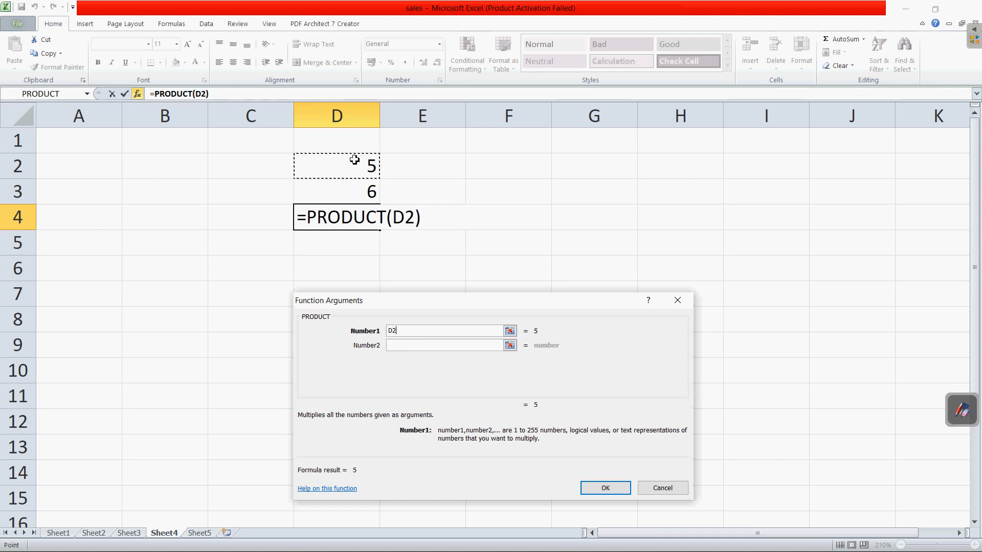
left_click(412, 345)
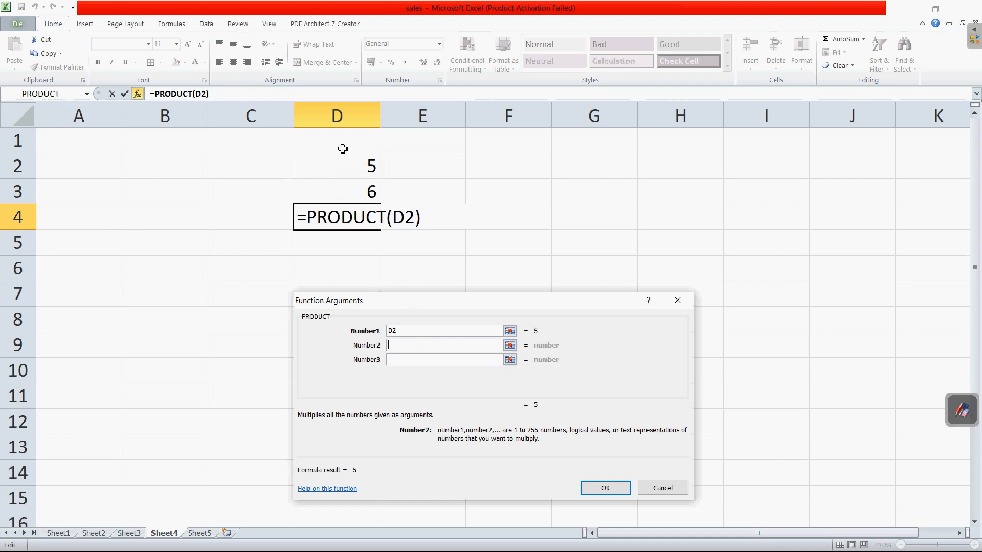
left_click(358, 197)
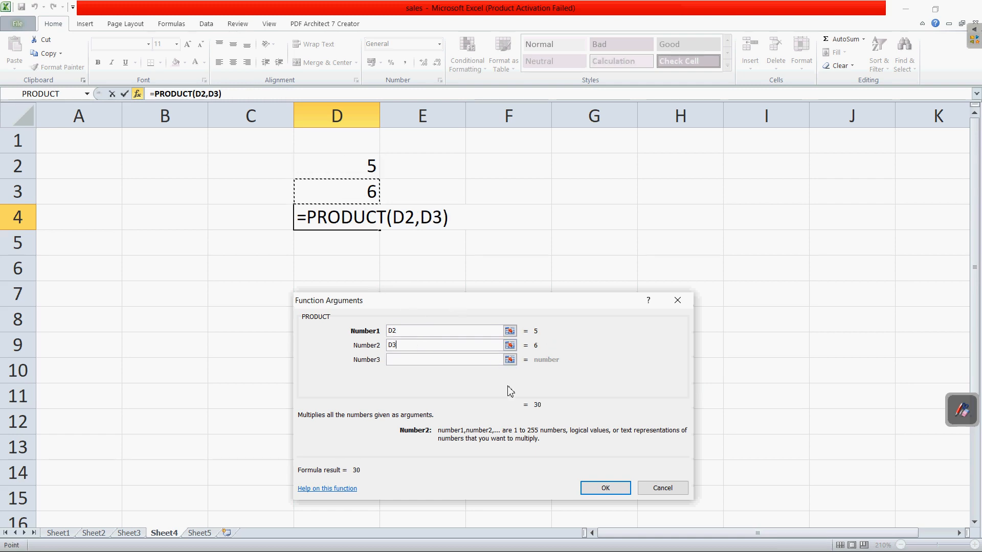
left_click(606, 487)
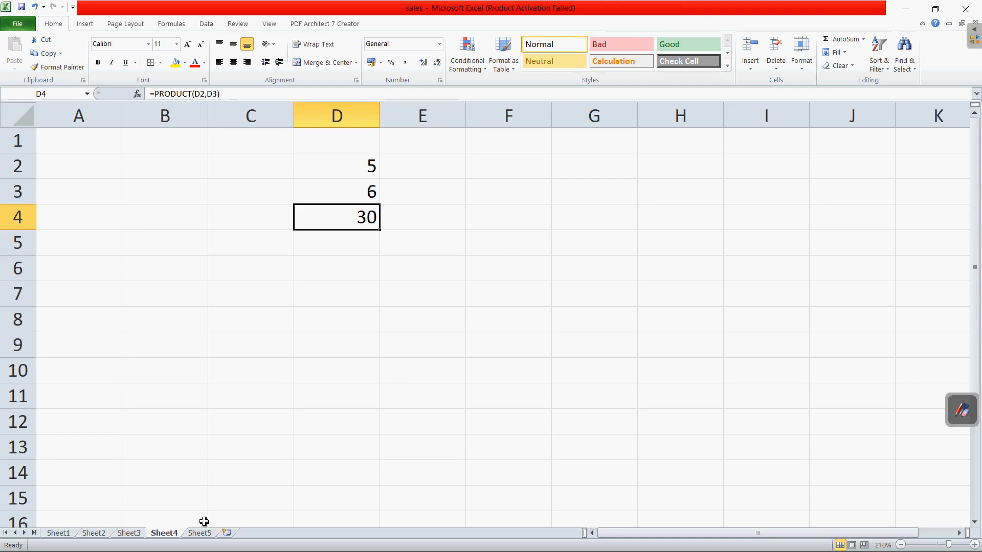
Step: Switch to the textbook PDF and read the Calculate a Square Root instructions
key("alt+Tab")
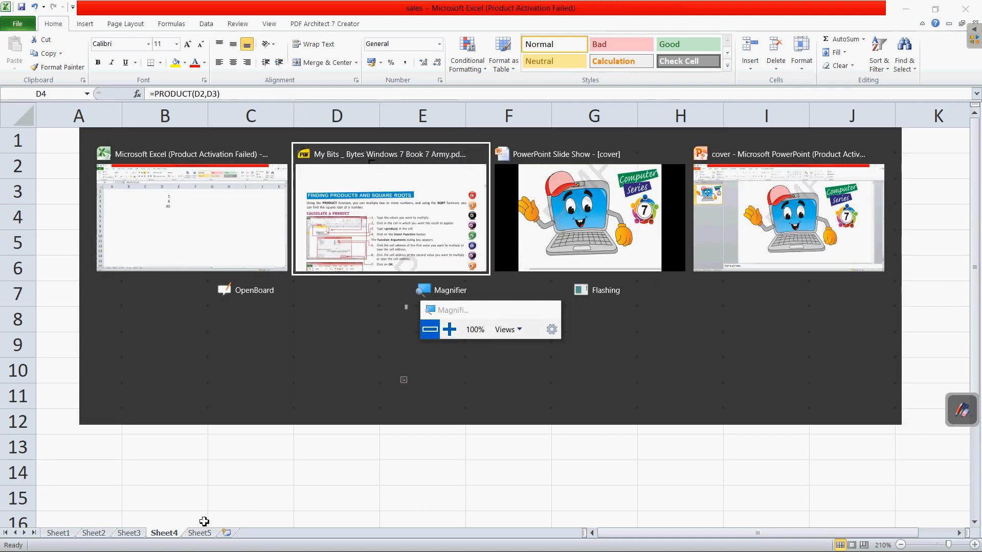
left_click(392, 233)
scroll(640, 421, "down", 3)
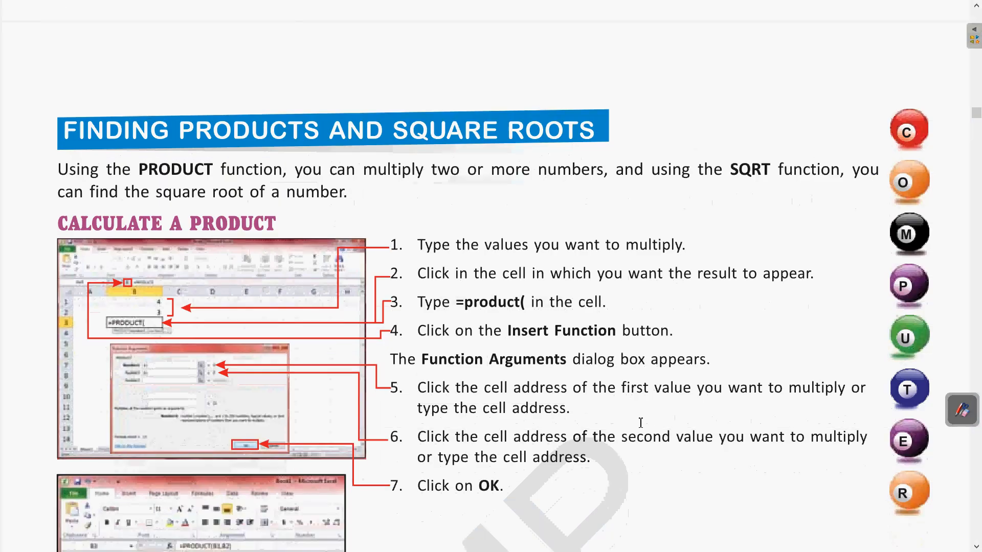
scroll(640, 421, "down", 4)
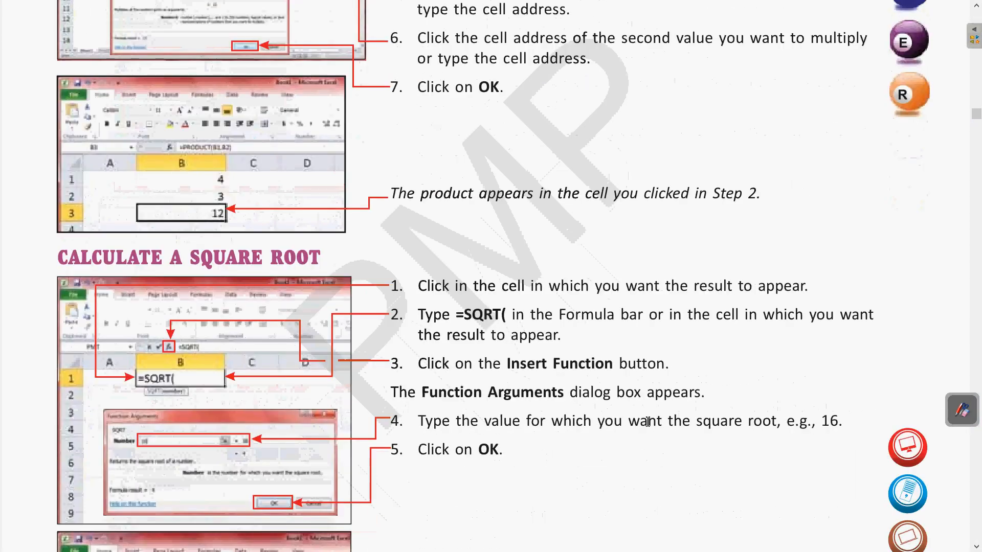
scroll(641, 421, "down", 1)
Step: Underline the "=SQRT( in the Formula bar" instruction in step 2 with OpenBoard's red pen
left_click(961, 414)
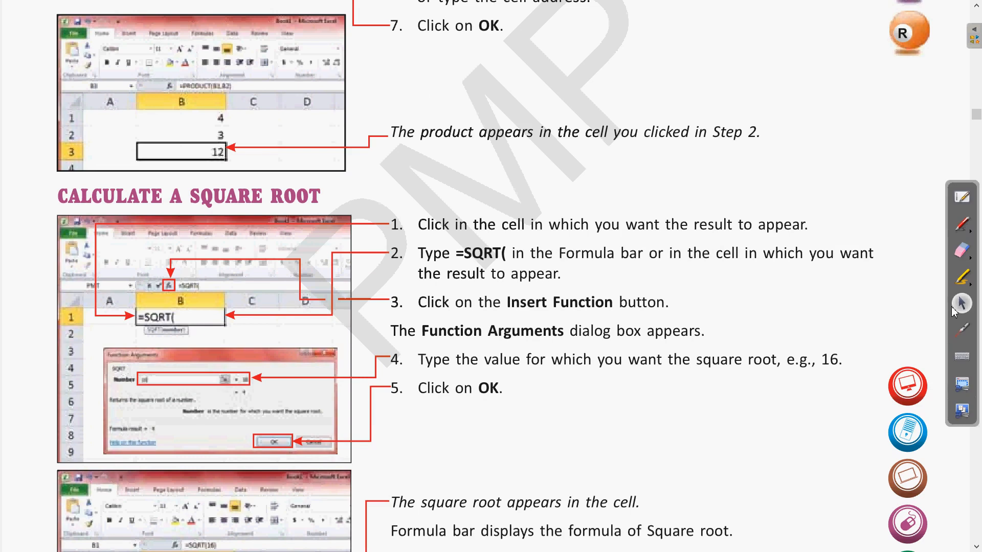
left_click(966, 229)
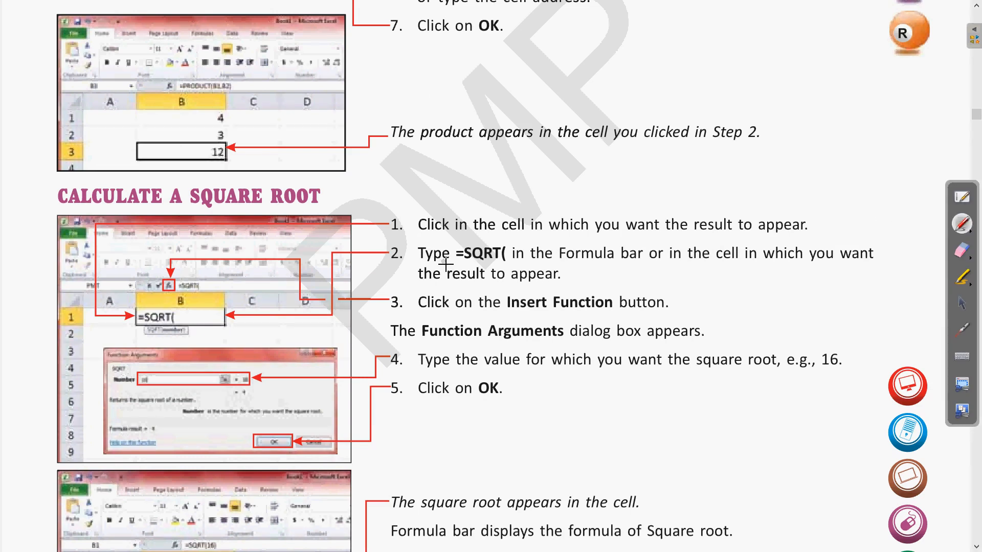
left_click_drag(440, 262, 634, 264)
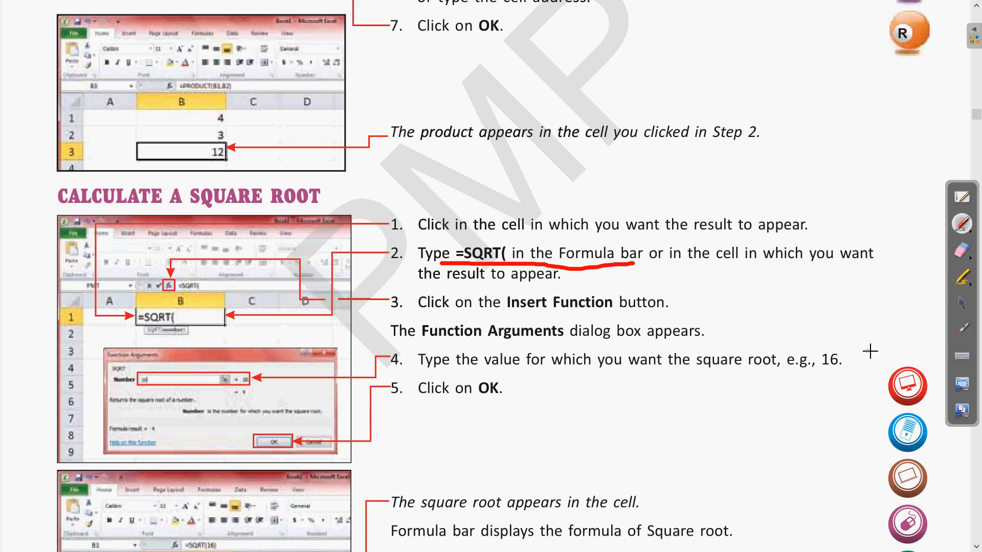
Step: Switch back to the sales workbook in Excel, erase the red pen underline, and restore the normal pointer
key("alt+Tab")
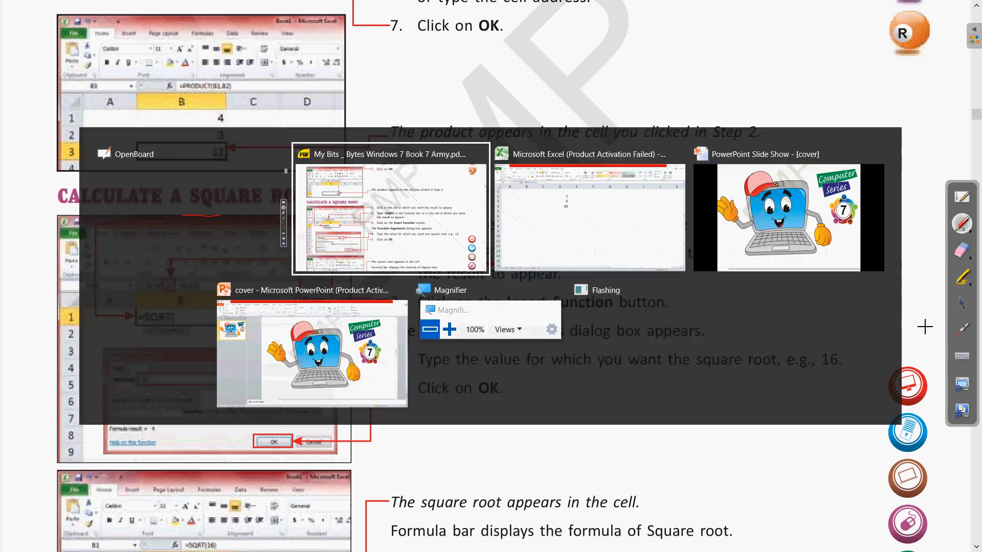
key("alt+Tab")
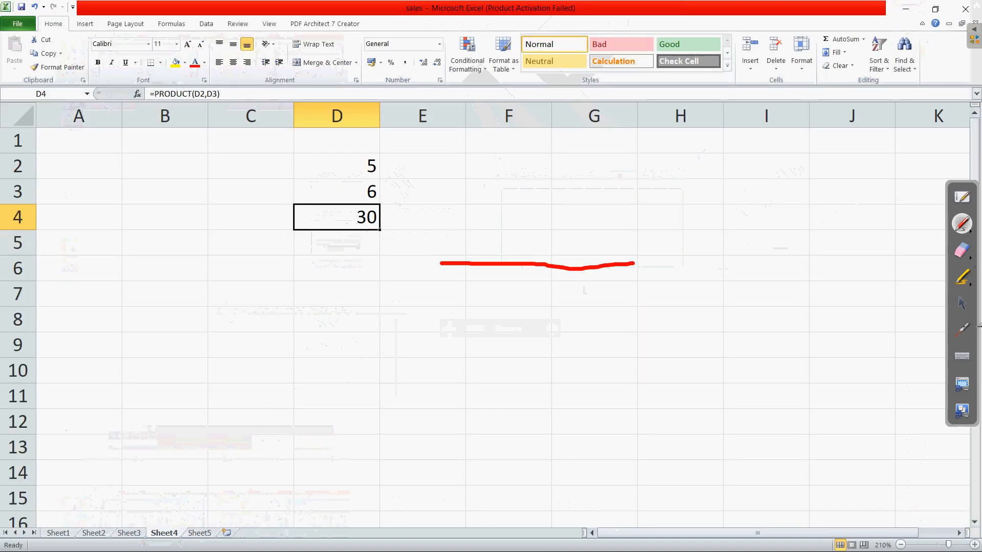
left_click(971, 258)
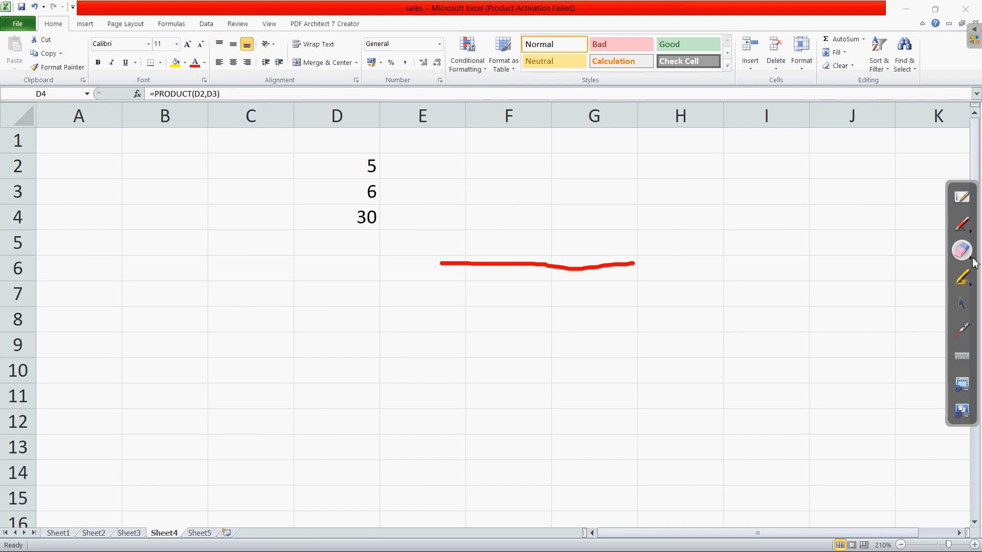
left_click(971, 259)
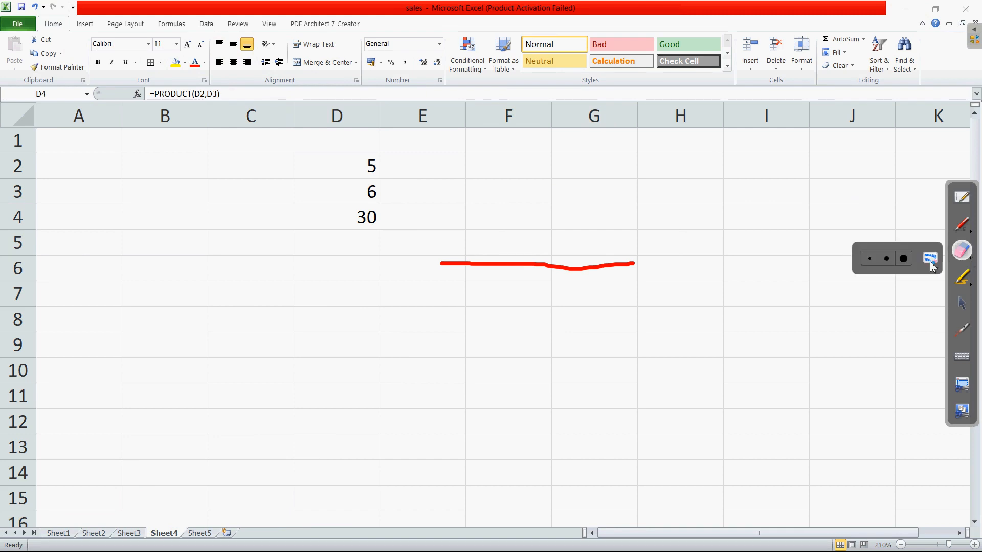
left_click(930, 259)
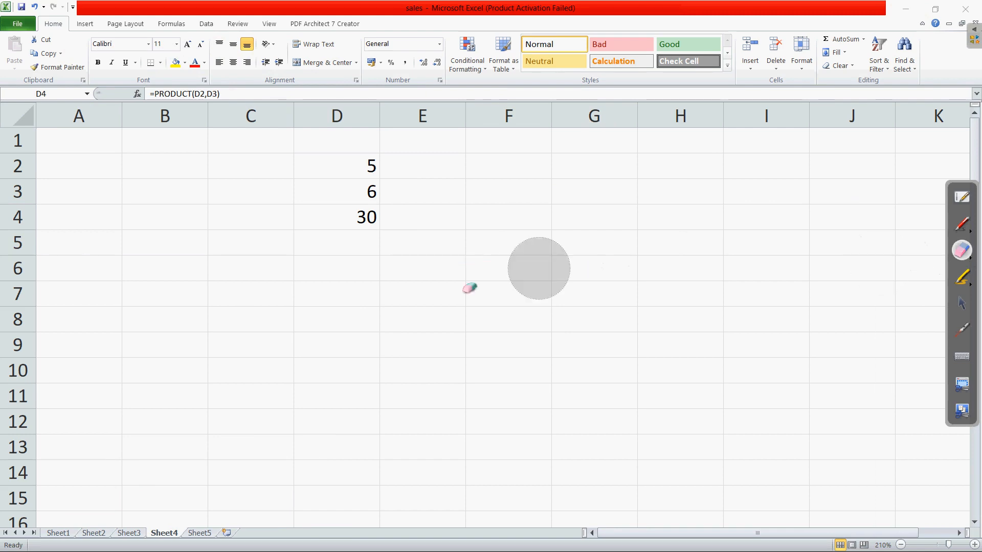
left_click(961, 303)
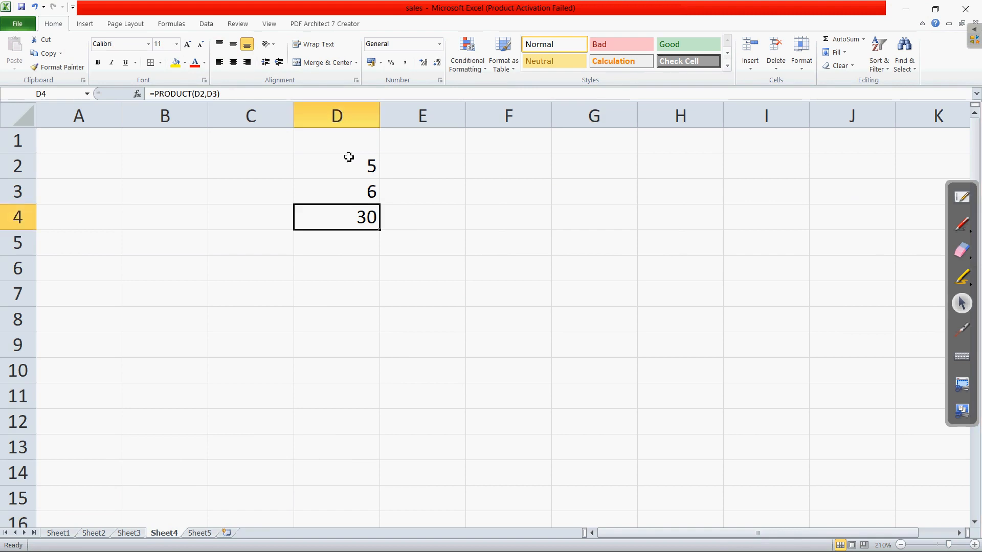
Step: Clear the contents of cells D2 to D4
left_click_drag(351, 163, 356, 214)
key("Delete")
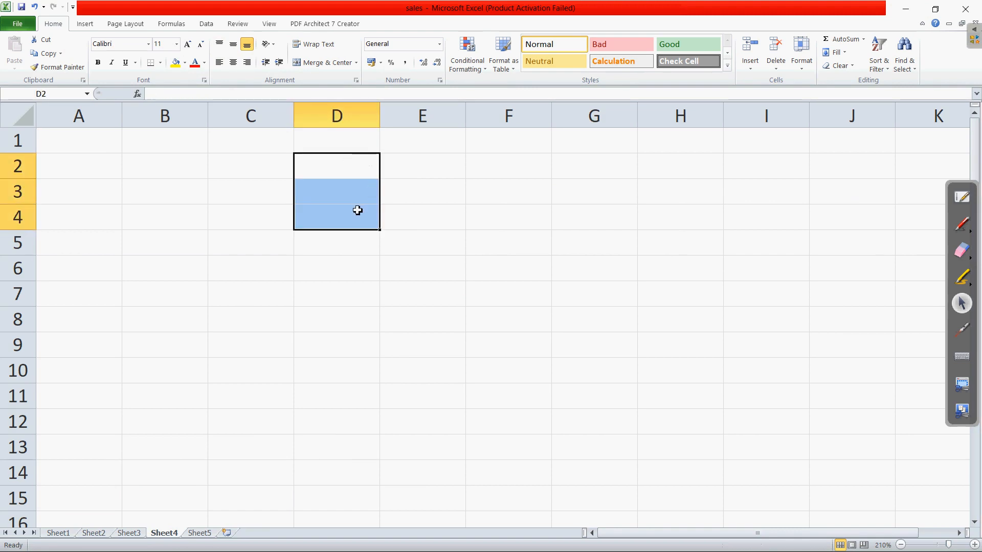
left_click(445, 275)
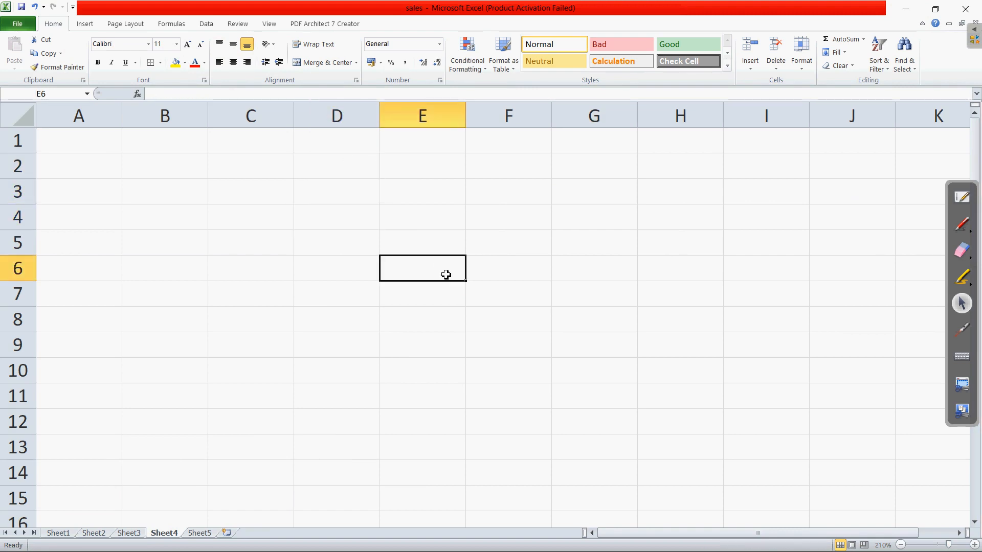
Step: Enter the formula =SQRT(25) in cell E2 and reselect the cell to show its formula
left_click(415, 162)
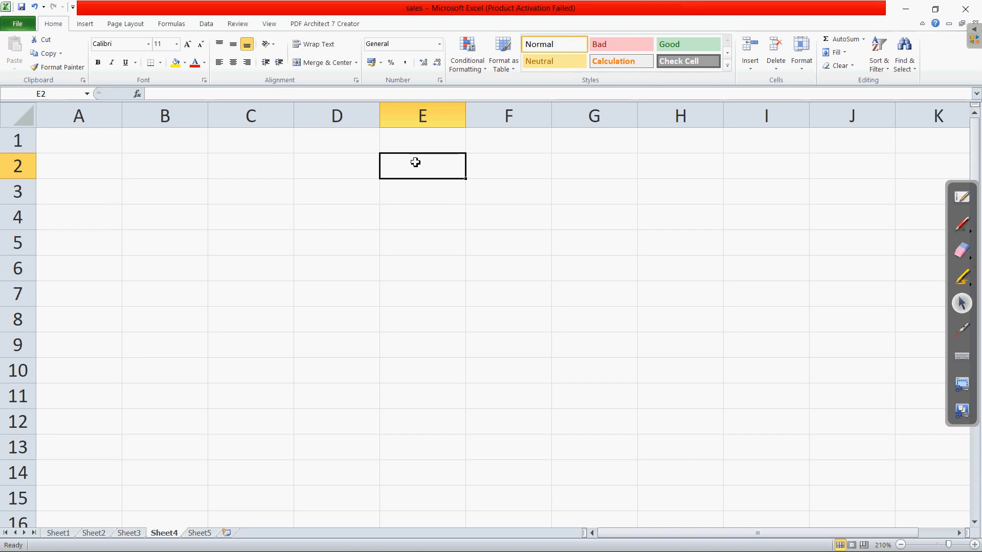
type("=")
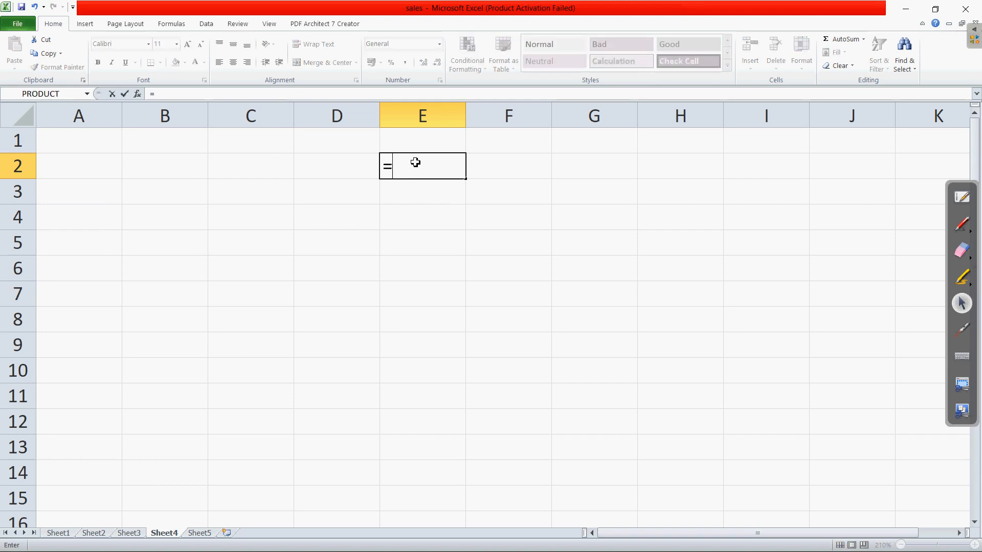
type("sq")
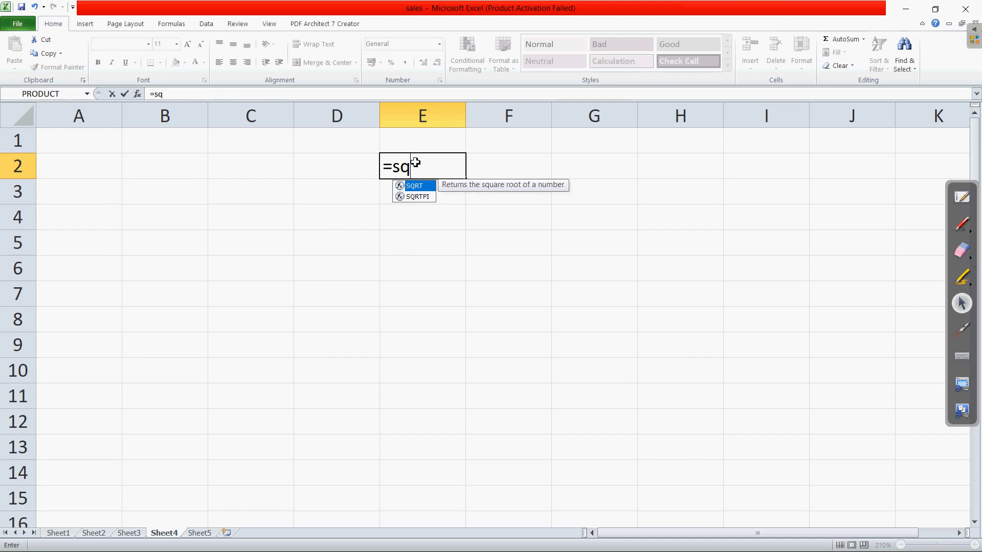
type("rt(")
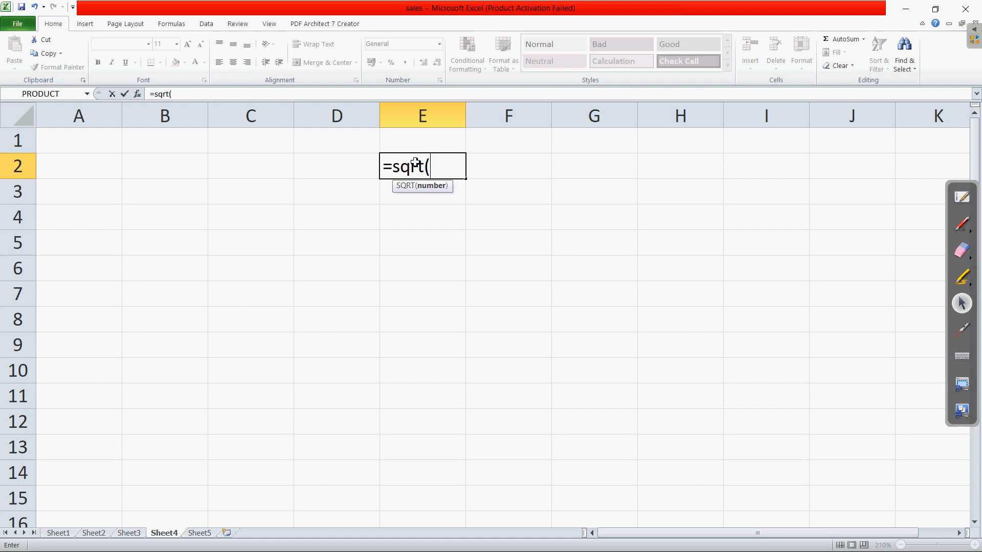
type("25)")
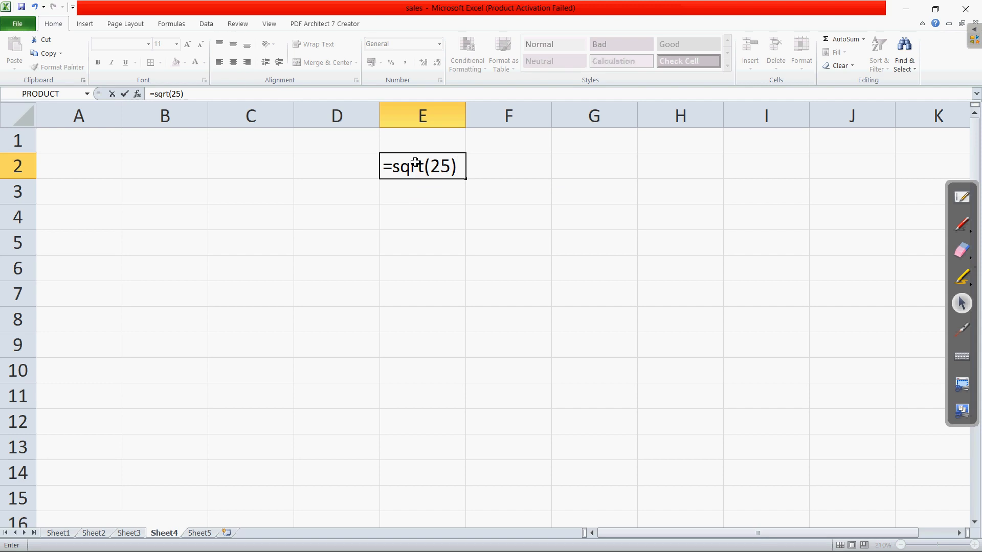
key("Return")
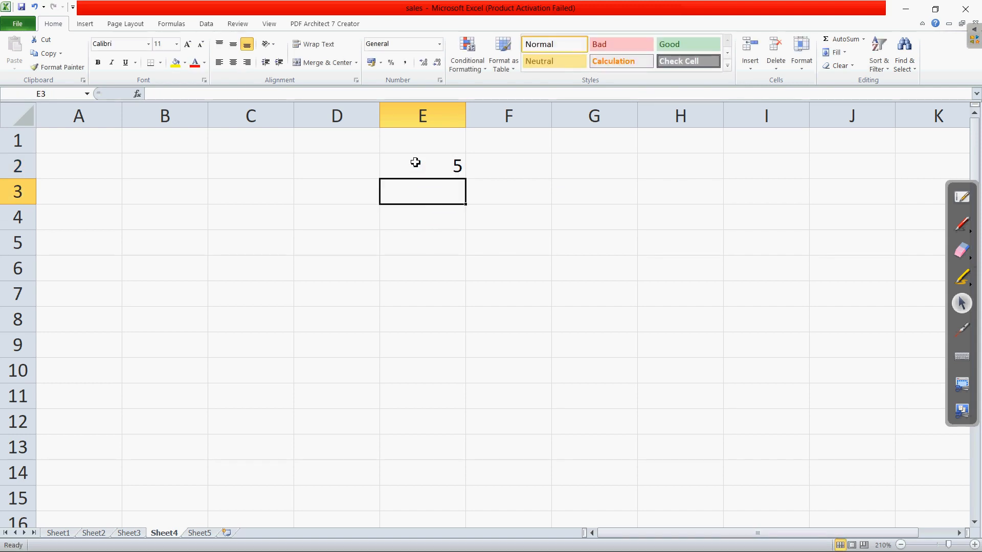
left_click(453, 168)
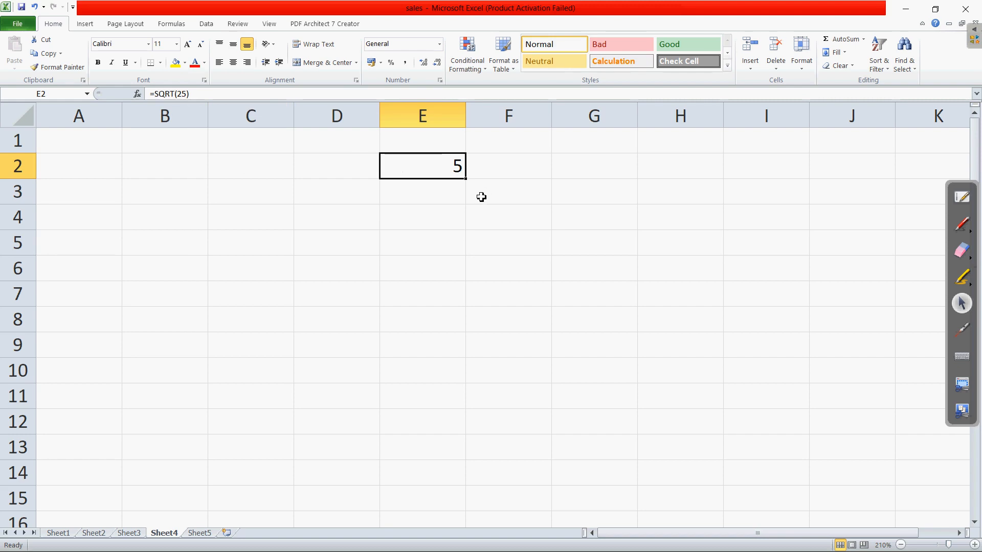
Step: Switch to the textbook PDF and read the Adding Conditional Sum section on the SUMIF function
key("alt+Tab")
key("alt+Tab")
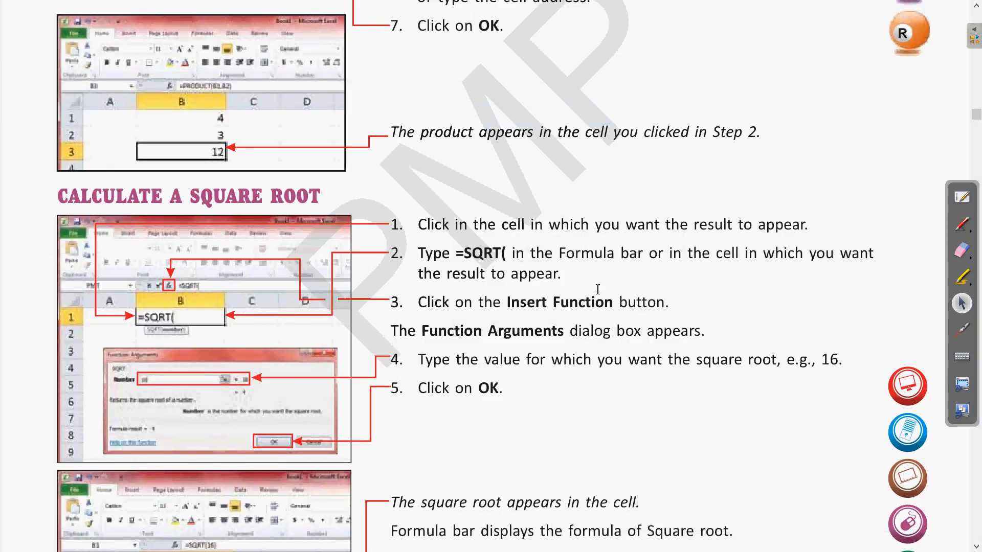
scroll(601, 297, "down", 10)
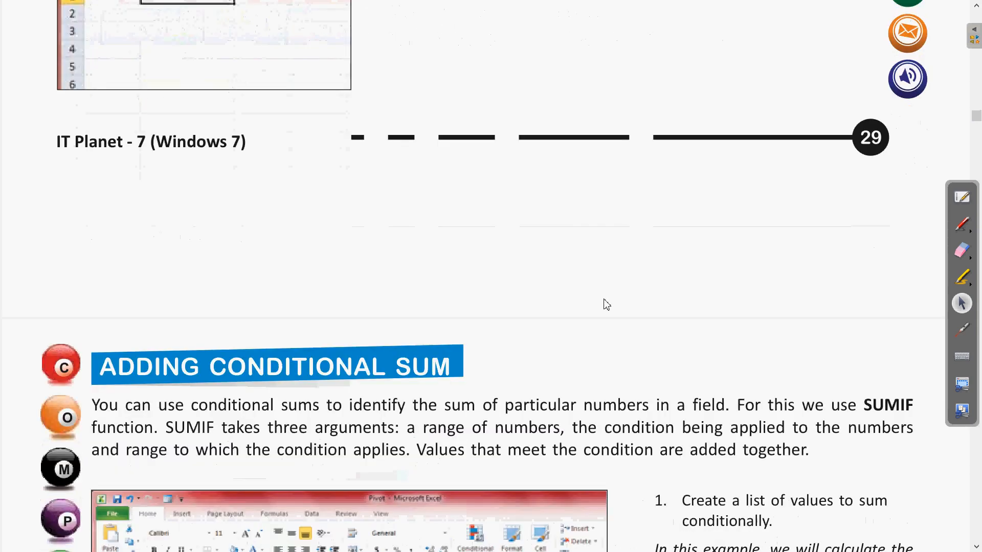
scroll(606, 304, "down", 5)
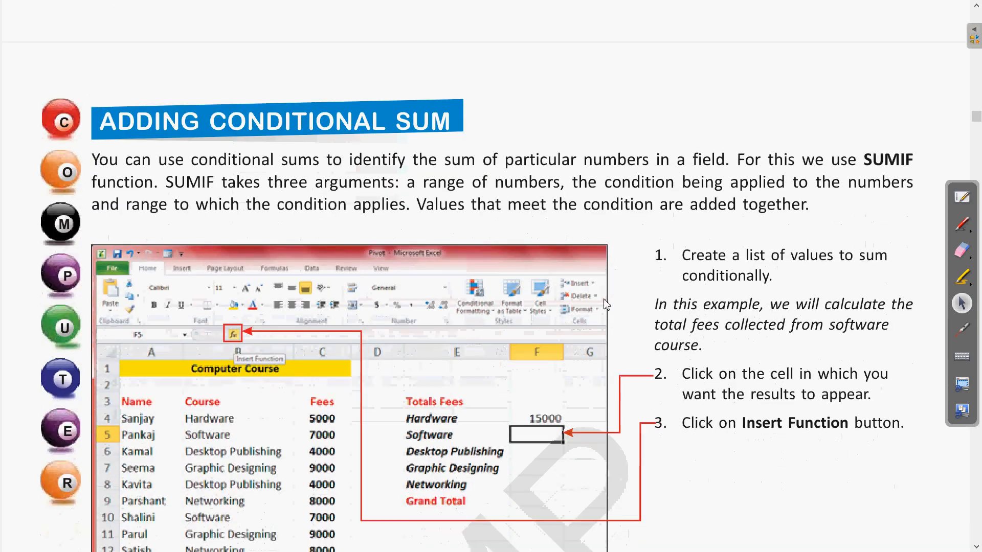
scroll(606, 305, "down", 1)
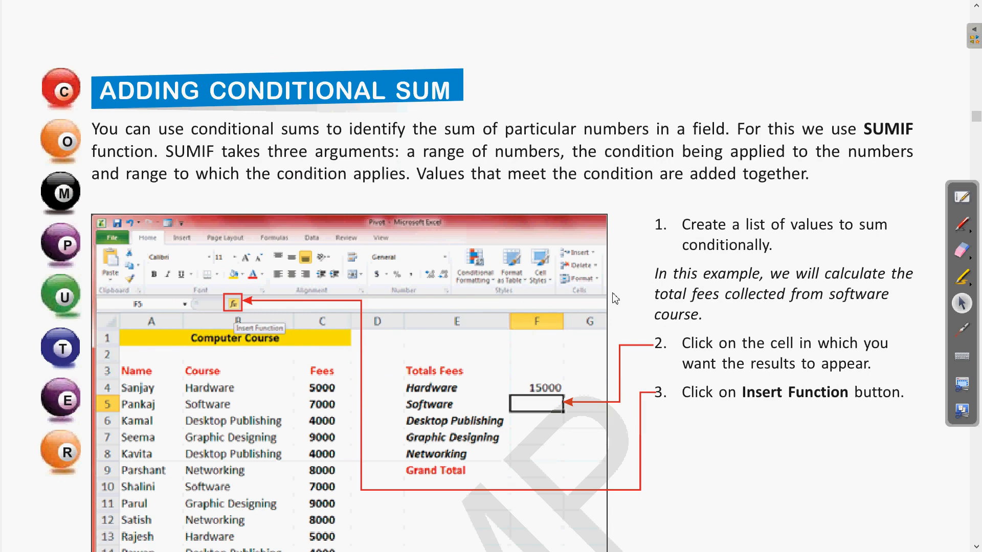
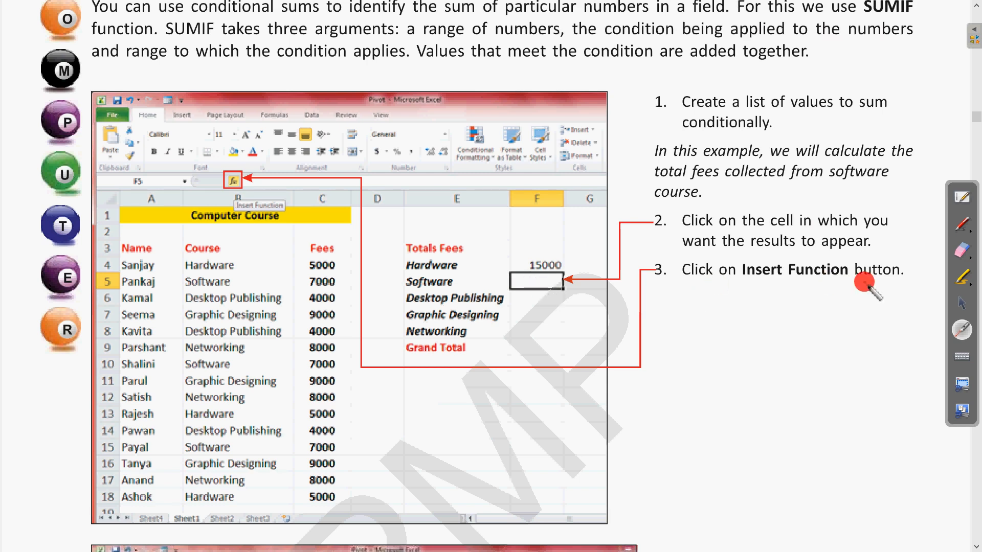
Step: Switch to the sales workbook in Excel, open Sheet5, and go over the Computer Course table with the laser pointer
left_click(962, 304)
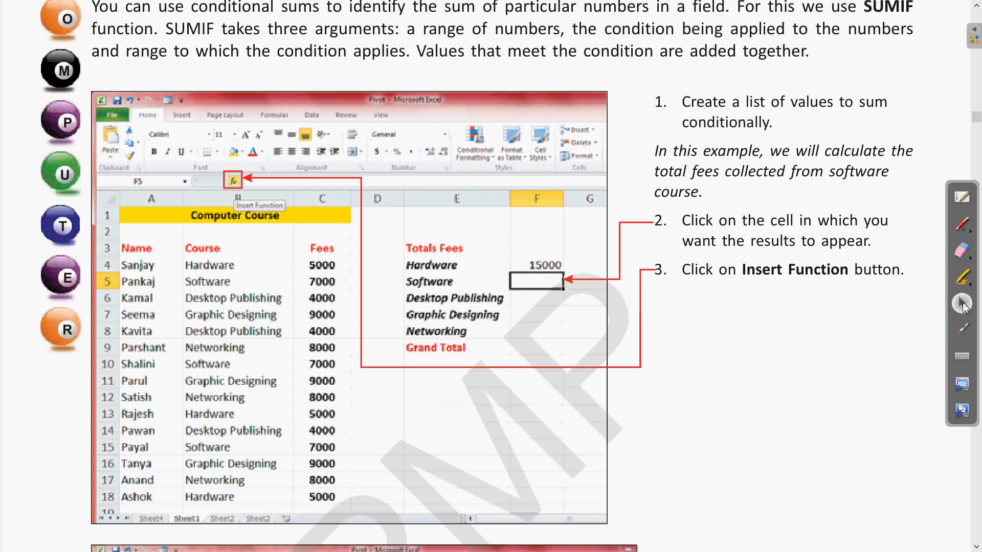
key("alt+Tab")
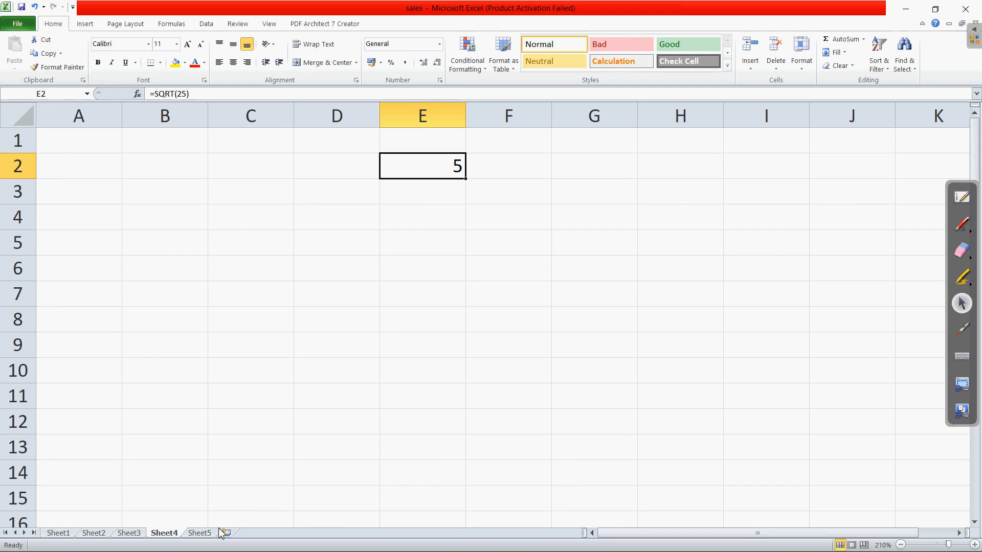
left_click(193, 535)
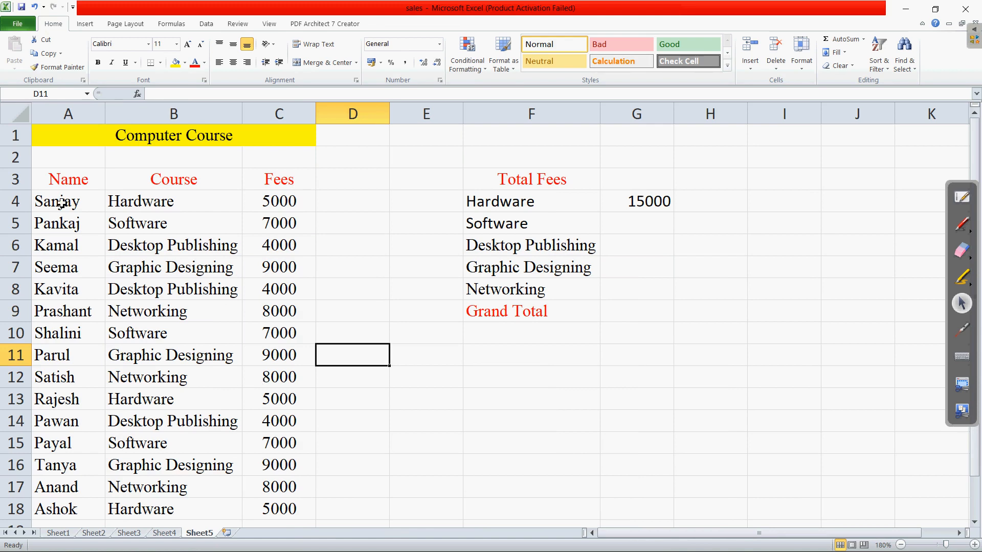
left_click(961, 330)
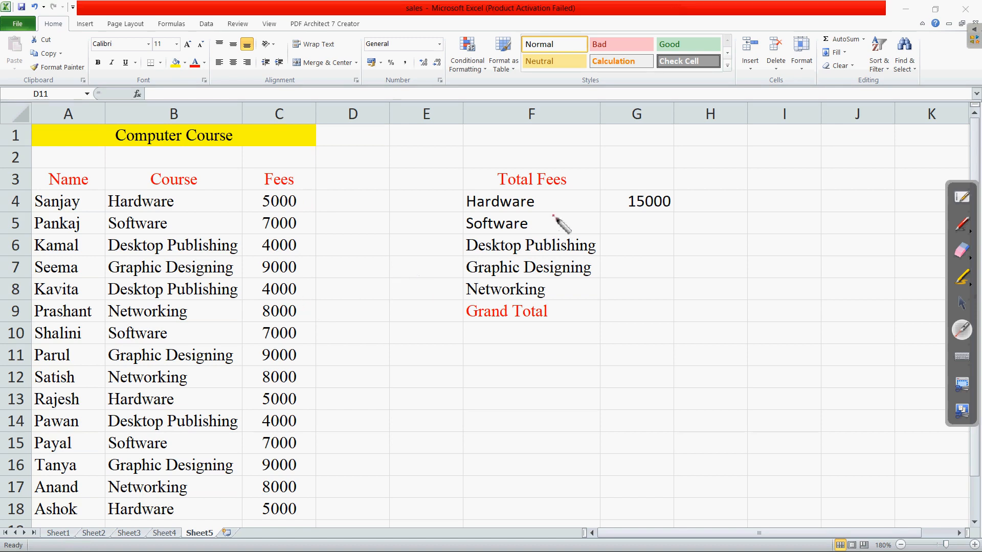
left_click(963, 306)
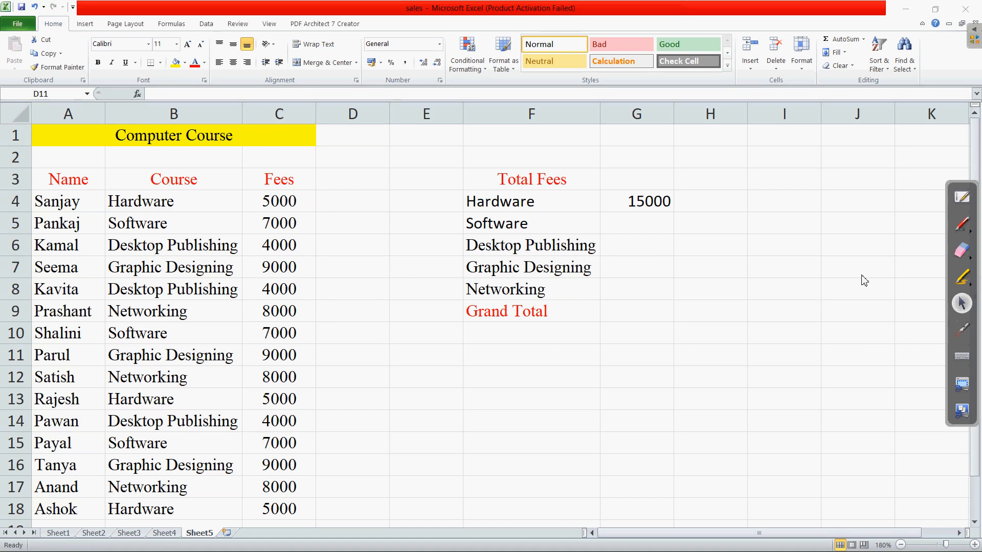
Step: Delete the existing SUMIF formula from G4, the Hardware total under Total Fees
double_click(657, 207)
left_click(658, 270)
left_click(649, 199)
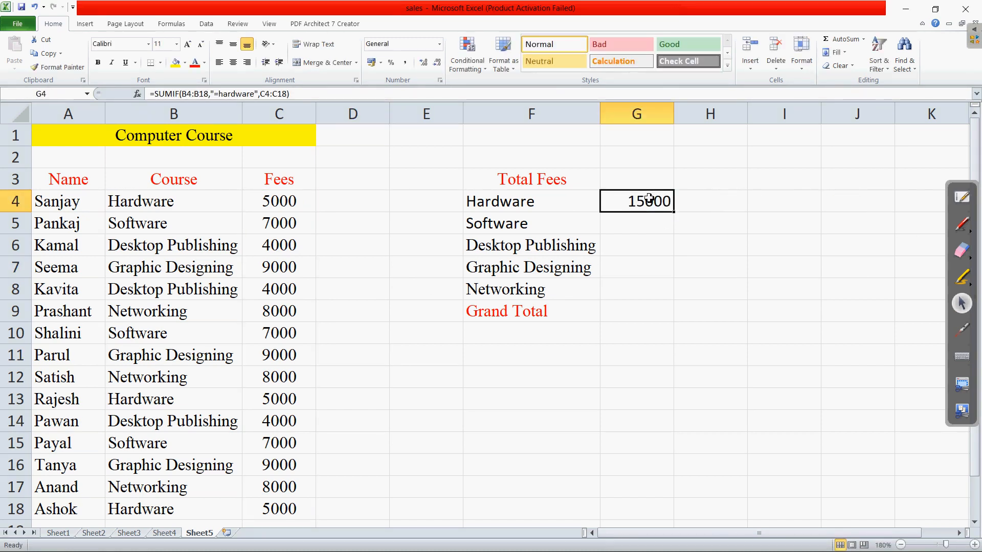
key("Delete")
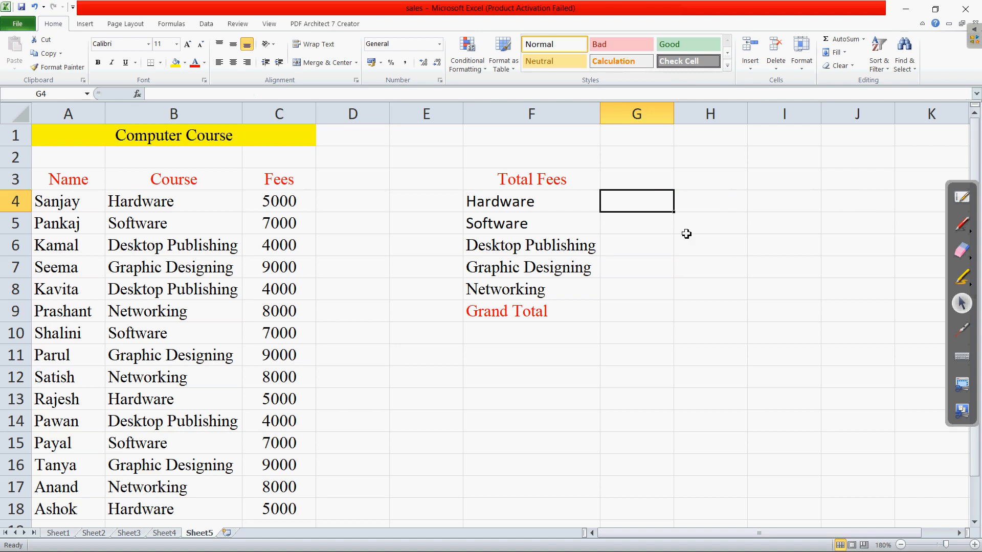
left_click(686, 333)
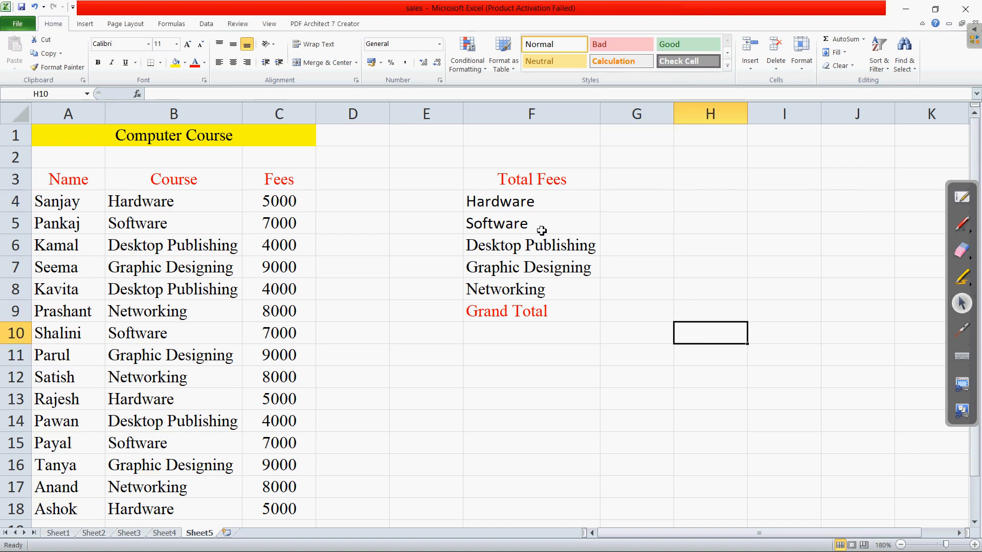
Step: Point out the Hardware label in F4 and open cell G4 for entry
left_click(454, 205)
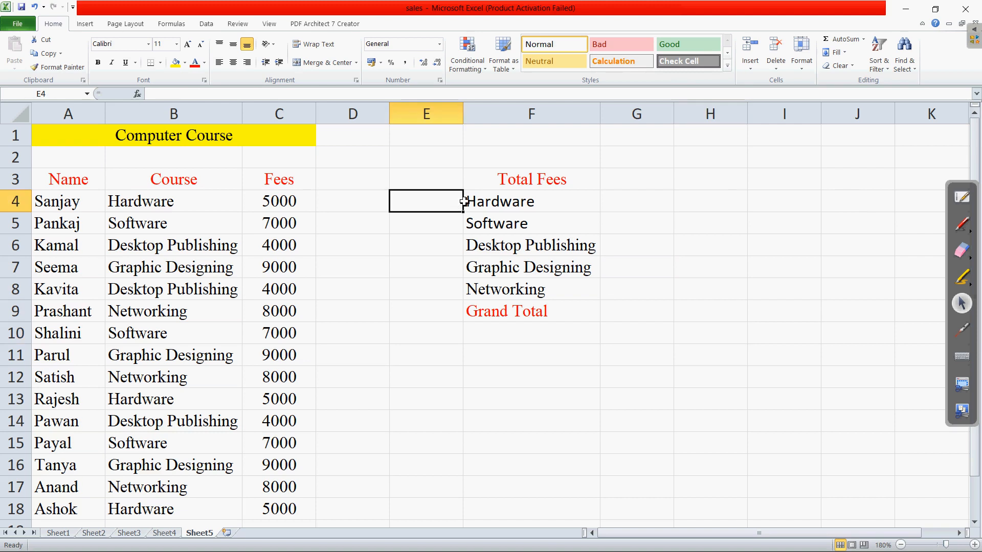
left_click(466, 204)
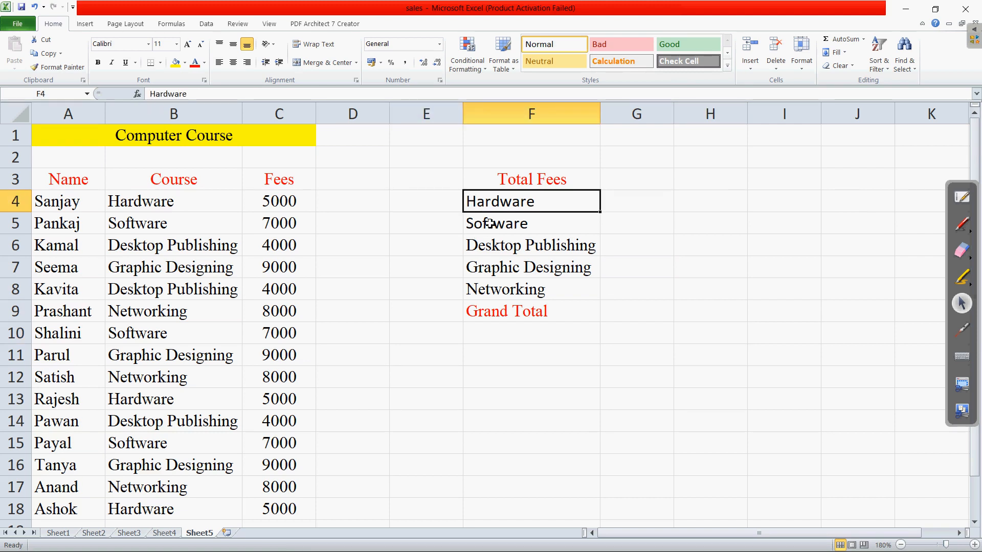
left_click(636, 205)
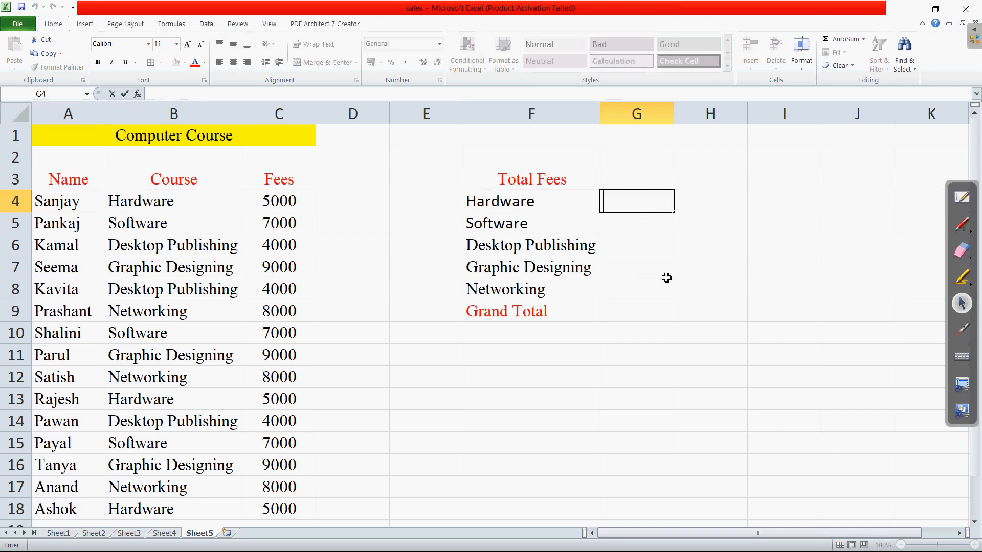
Step: Switch to the textbook PDF and read steps 4 to 6 on choosing SUMIF in the Insert Function dialog
key("alt+Tab")
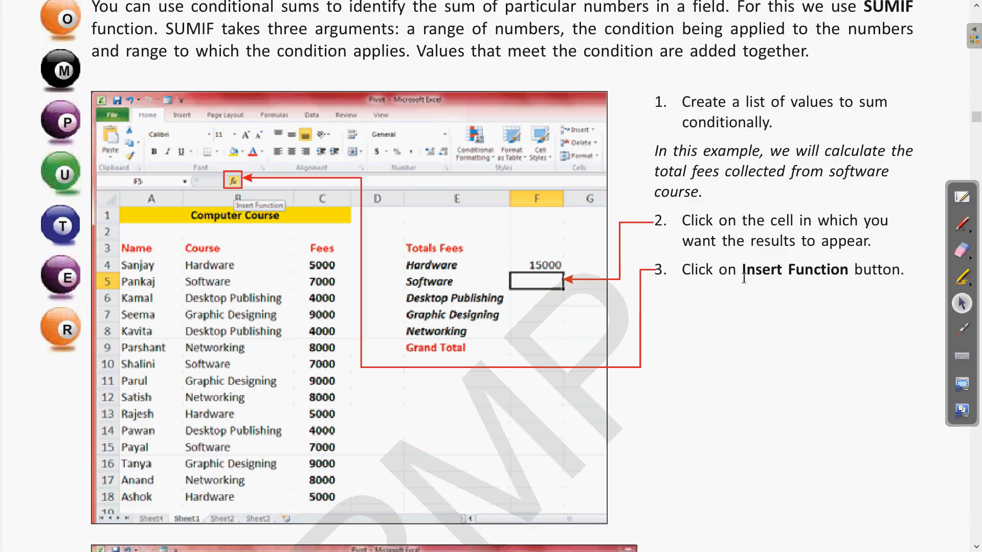
scroll(744, 278, "down", 8)
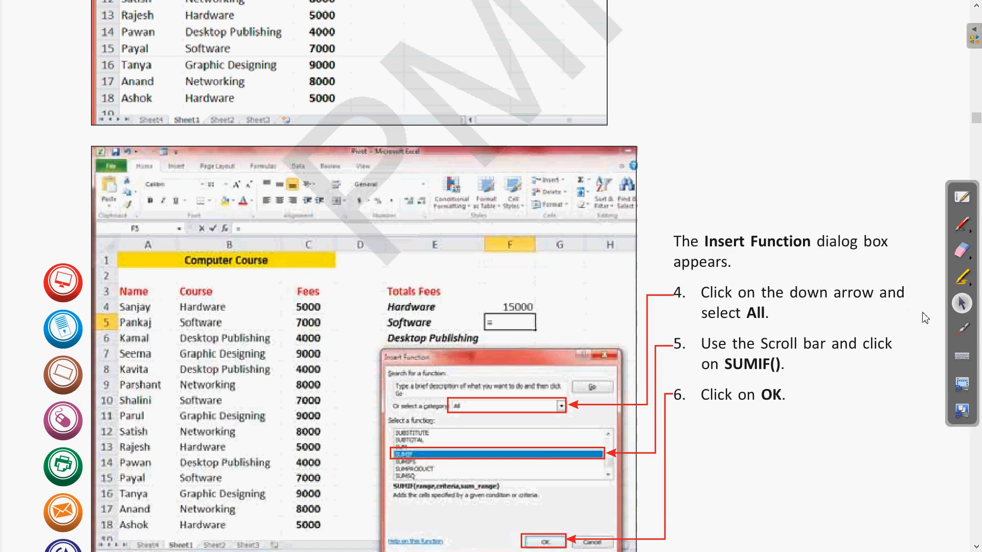
left_click(961, 330)
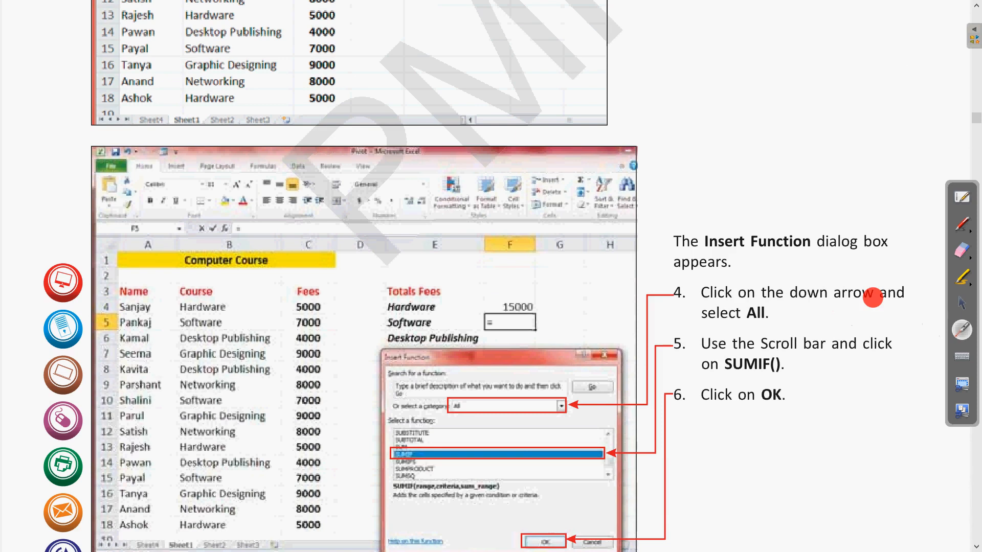
Step: Tick the All category in the textbook's dialog image and underline SUMIF() in step 5 twice with the red pen
left_click(962, 223)
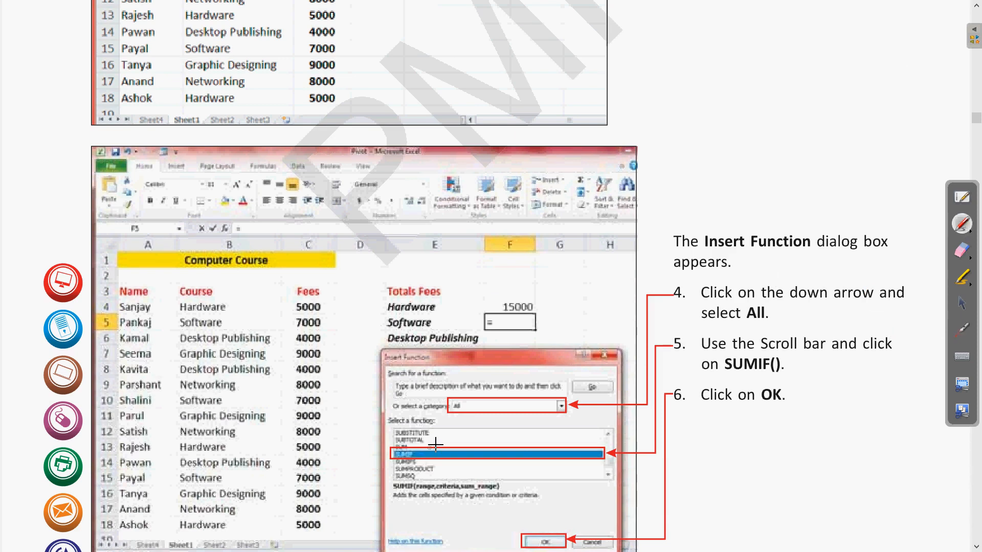
left_click_drag(476, 407, 522, 394)
left_click_drag(728, 375, 796, 375)
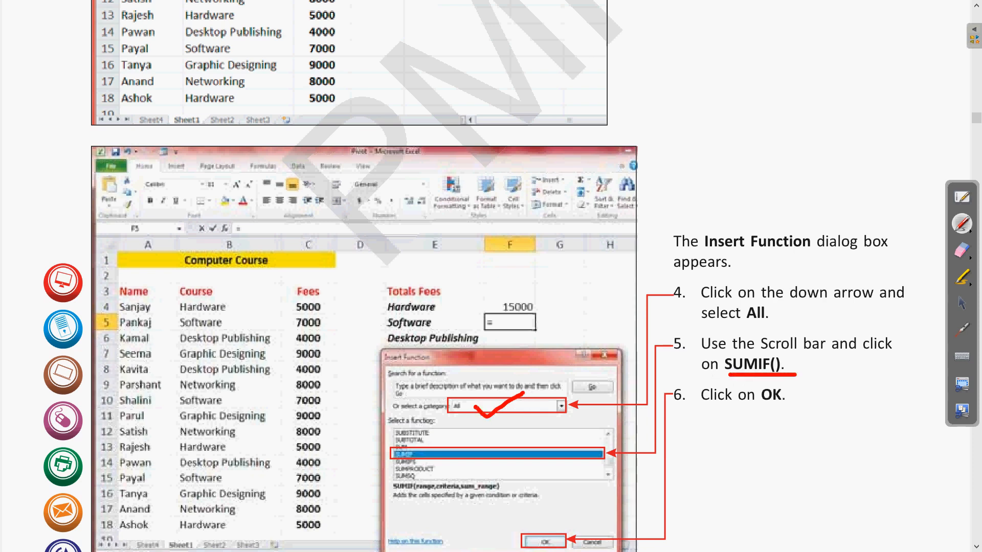
left_click_drag(723, 382, 807, 376)
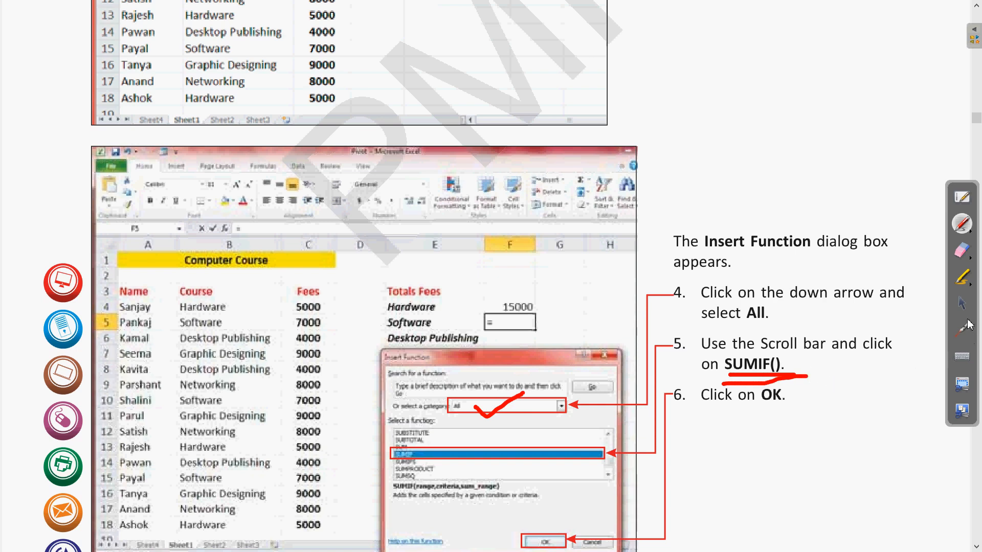
Step: Erase the red pen annotations from the textbook page and restore the normal pointer
left_click(974, 258)
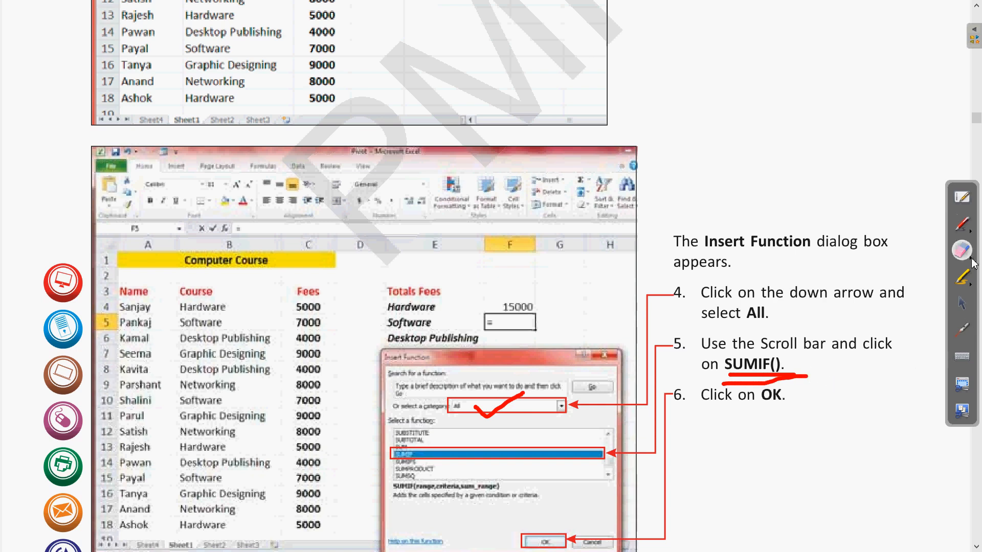
left_click(974, 263)
left_click(900, 258)
left_click(961, 304)
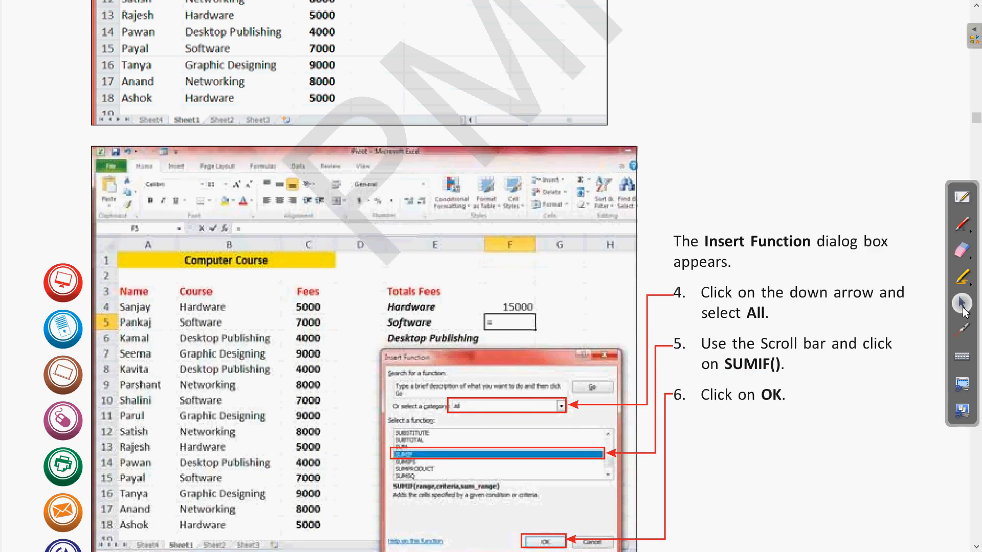
Step: Switch to Excel, start a formula in G4 and list the All category in the Insert Function dialog, moved clear of the Total Fees table
key("alt+Tab")
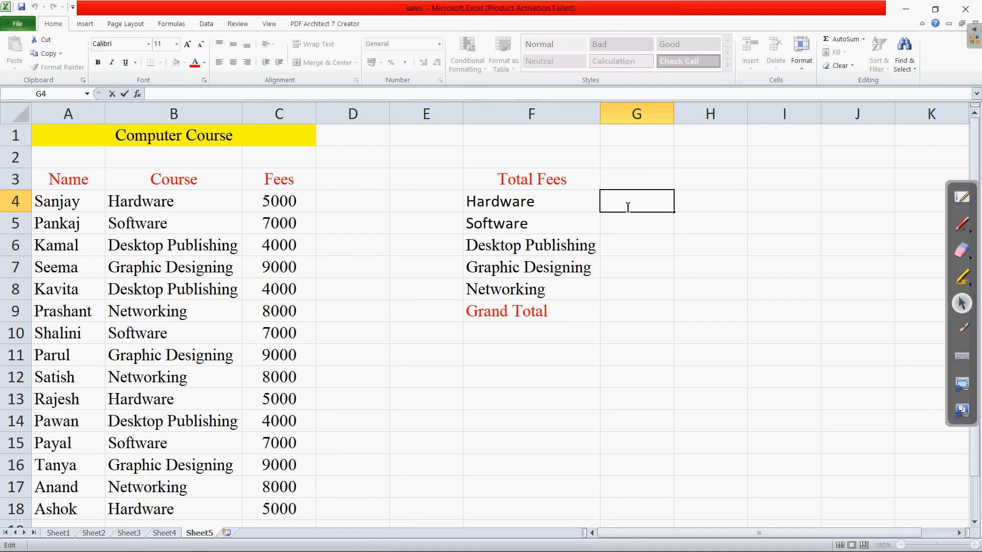
type("=")
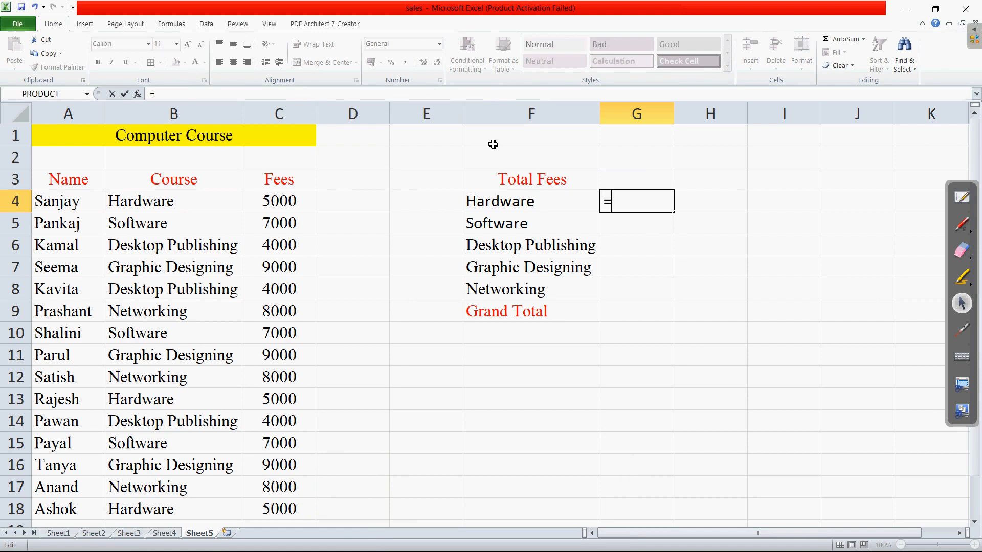
left_click(137, 93)
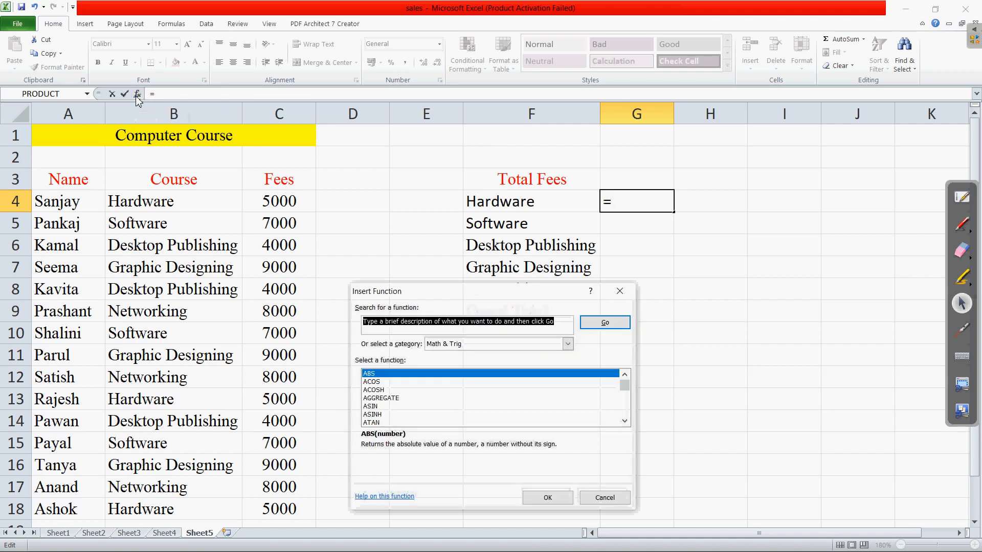
left_click(569, 344)
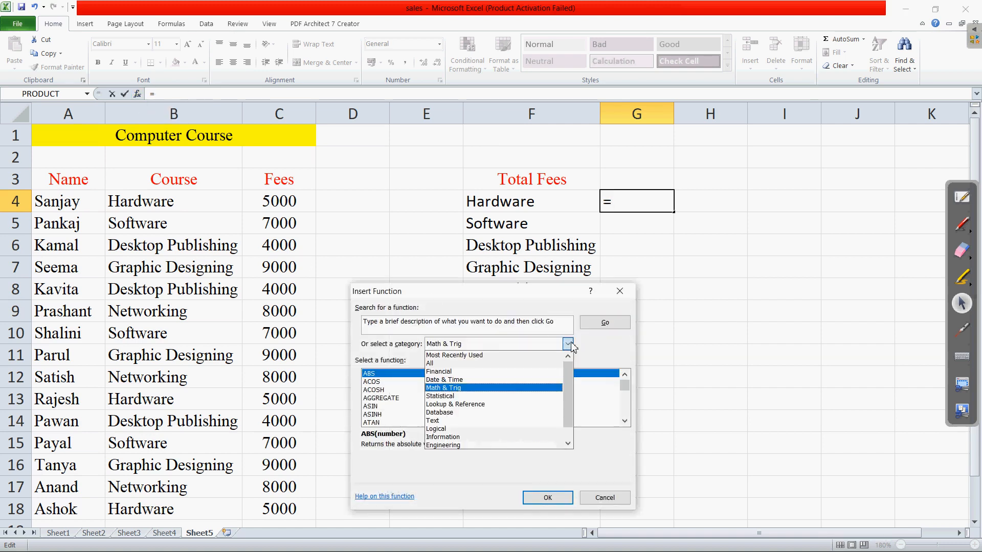
left_click(463, 364)
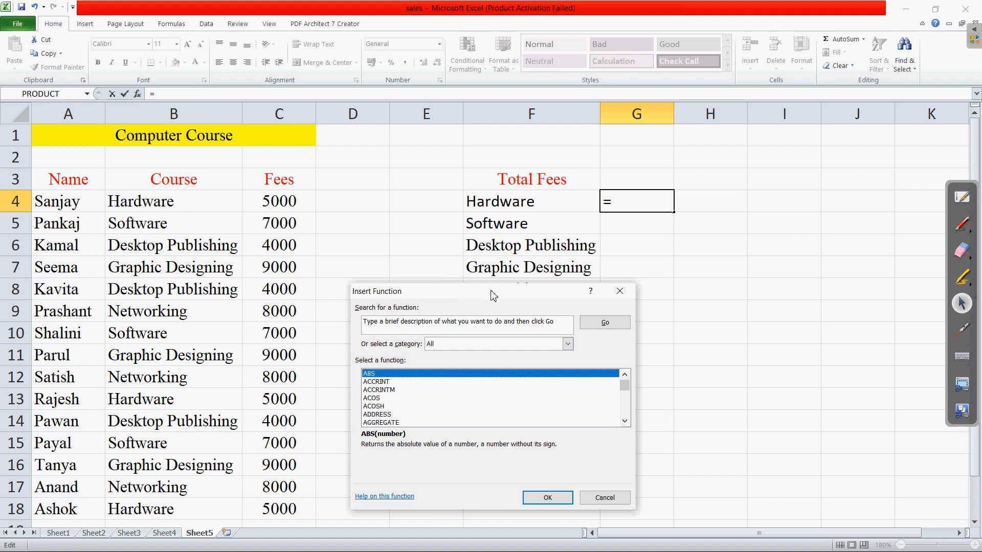
left_click_drag(490, 296, 312, 212)
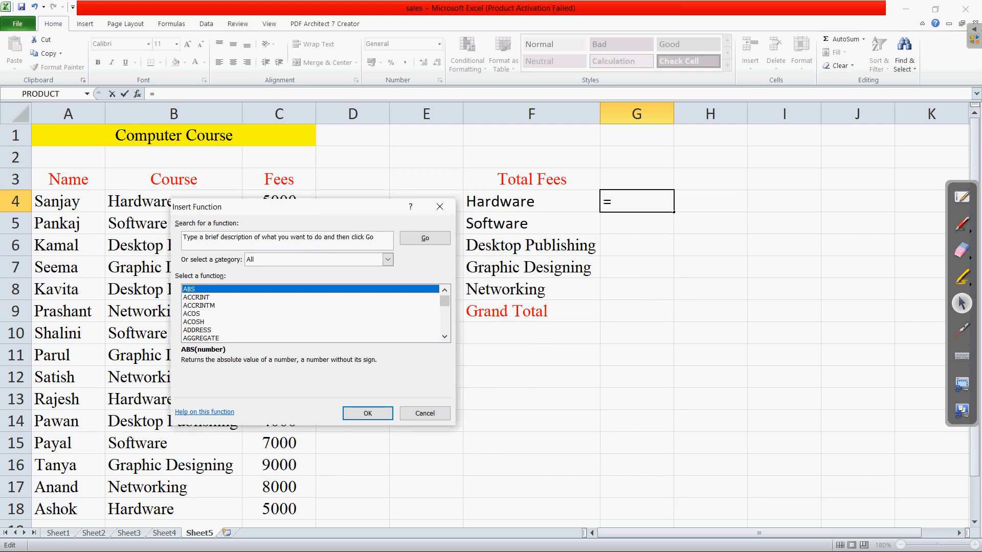
Step: Magnify the screen to 125% with Magnifier and return to the Insert Function dialog
key("super")
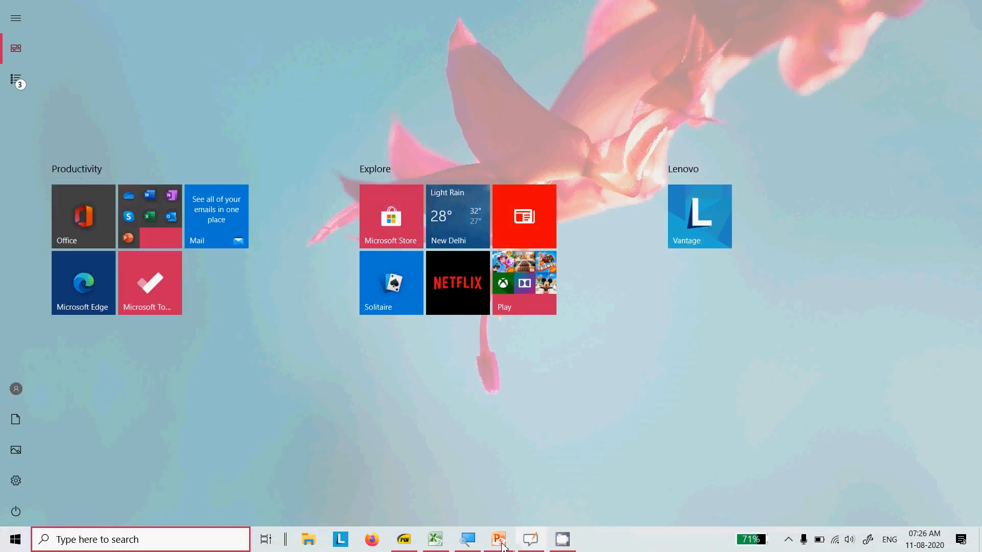
left_click(463, 544)
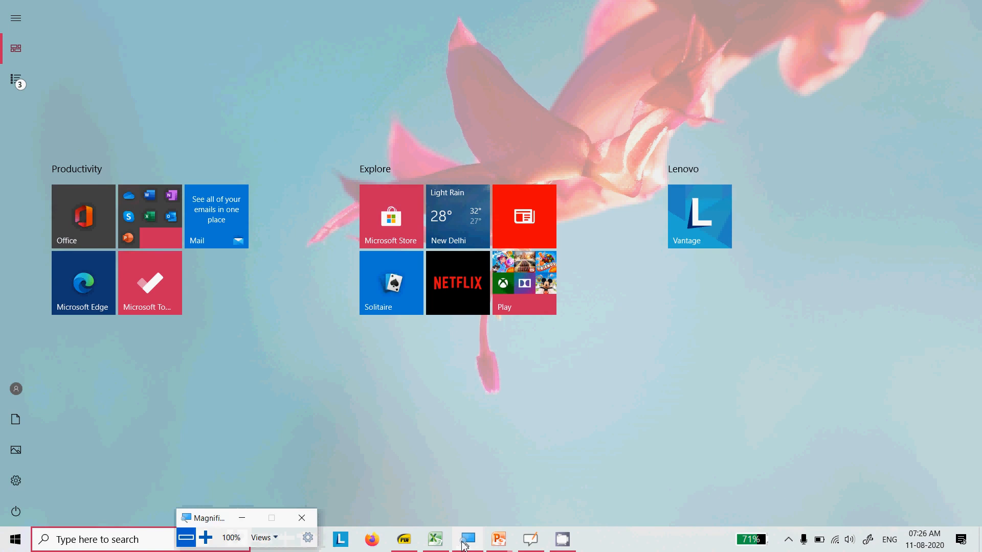
left_click(205, 537)
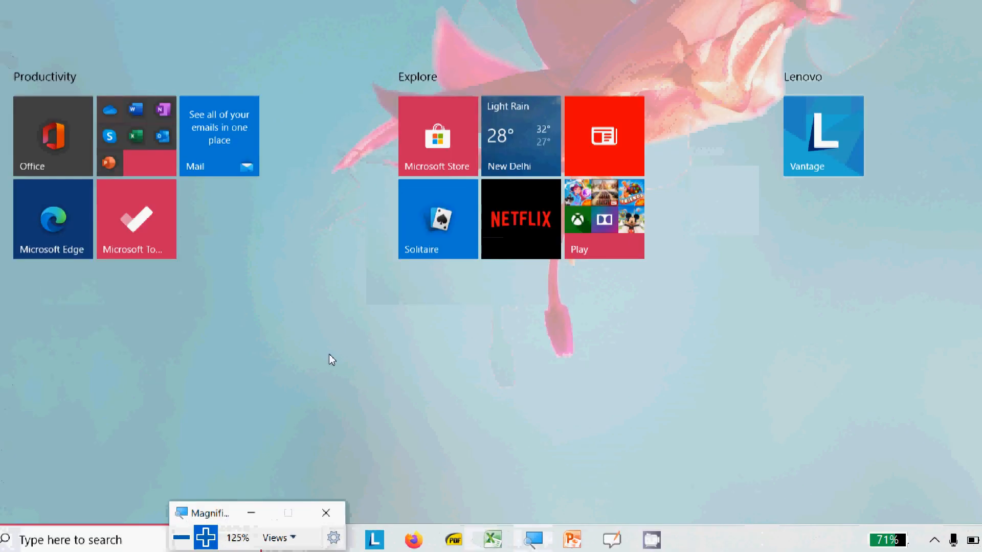
left_click(304, 389)
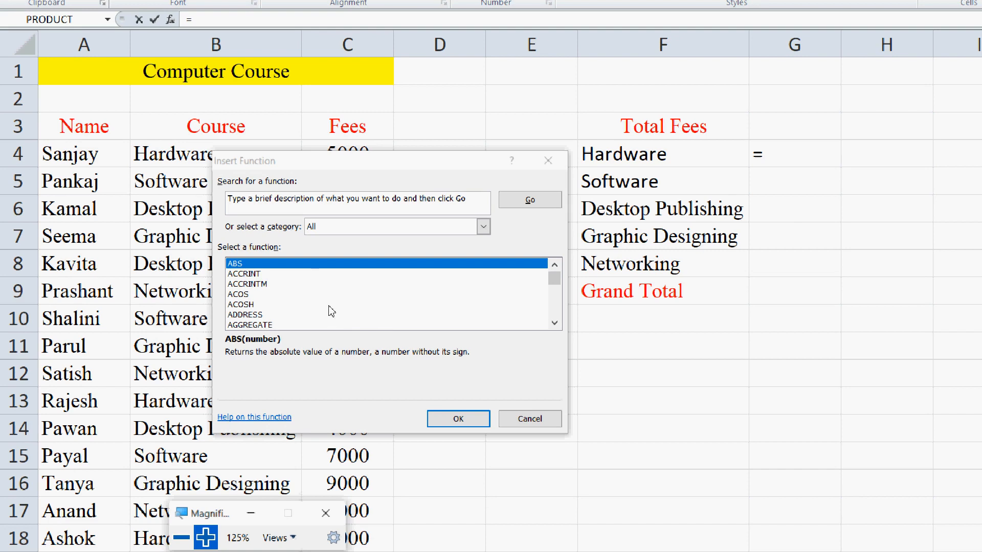
Step: Insert the SUMIF function into G4 and move its Function Arguments dialog lower to uncover the first data rows
scroll(447, 340, "down", 2)
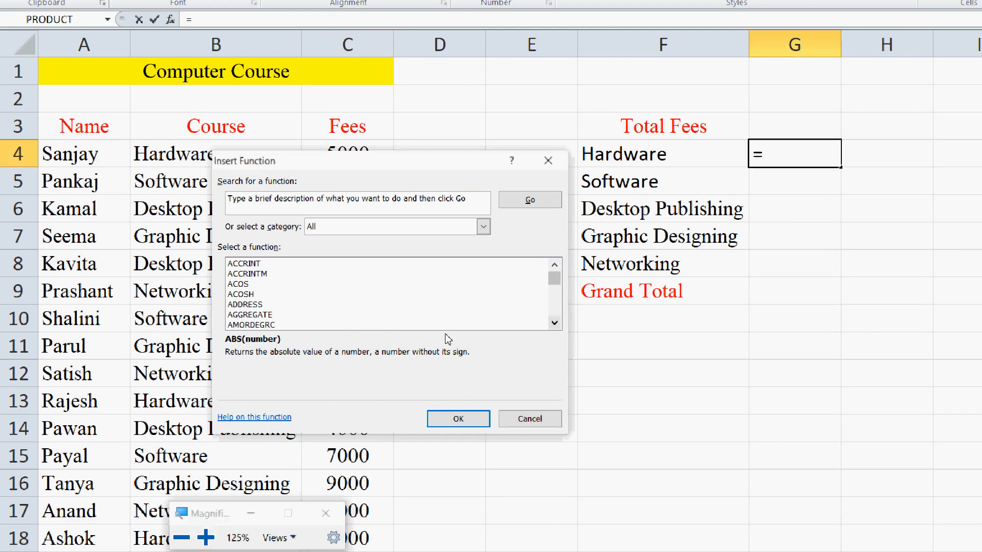
scroll(440, 317, "down", 16)
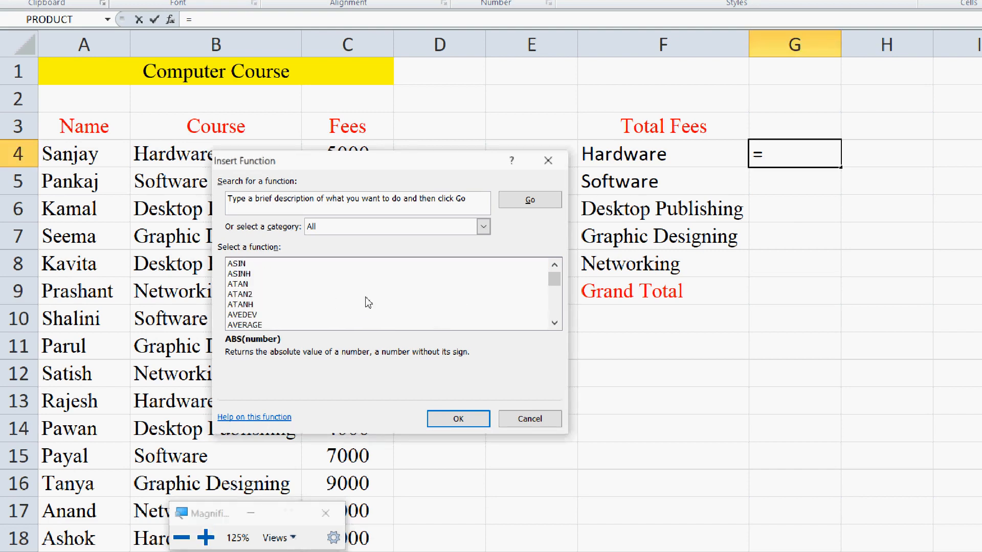
scroll(460, 317, "down", 5)
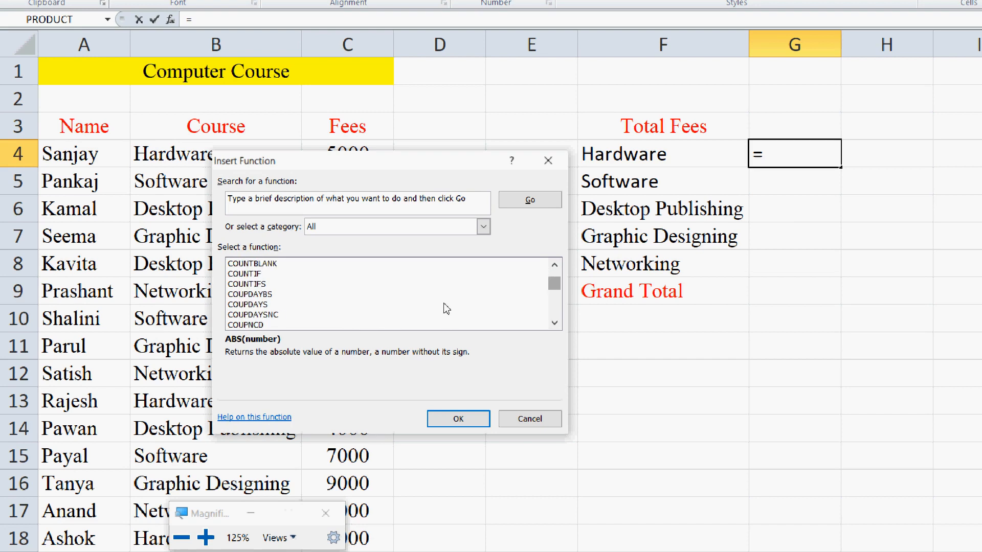
scroll(414, 317, "down", 20)
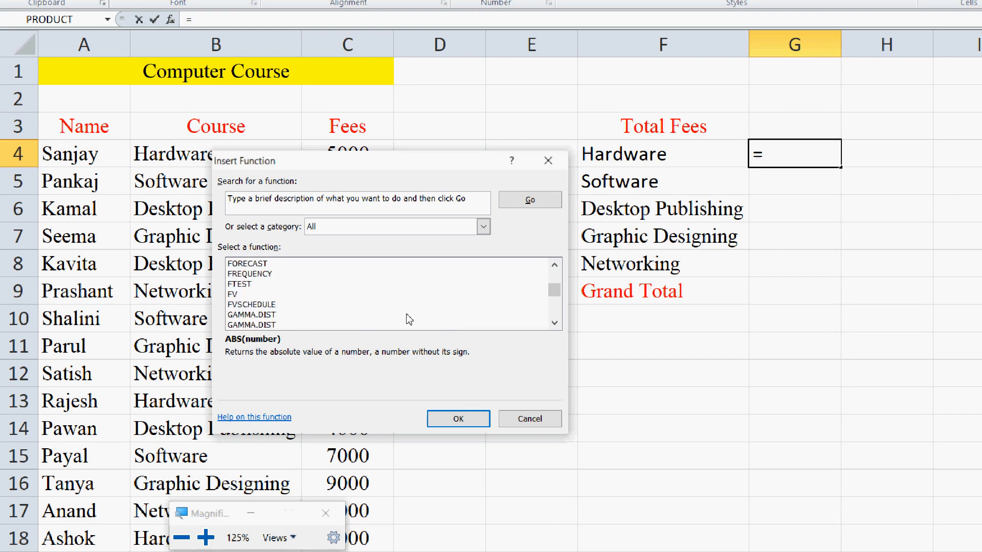
scroll(409, 321, "down", 20)
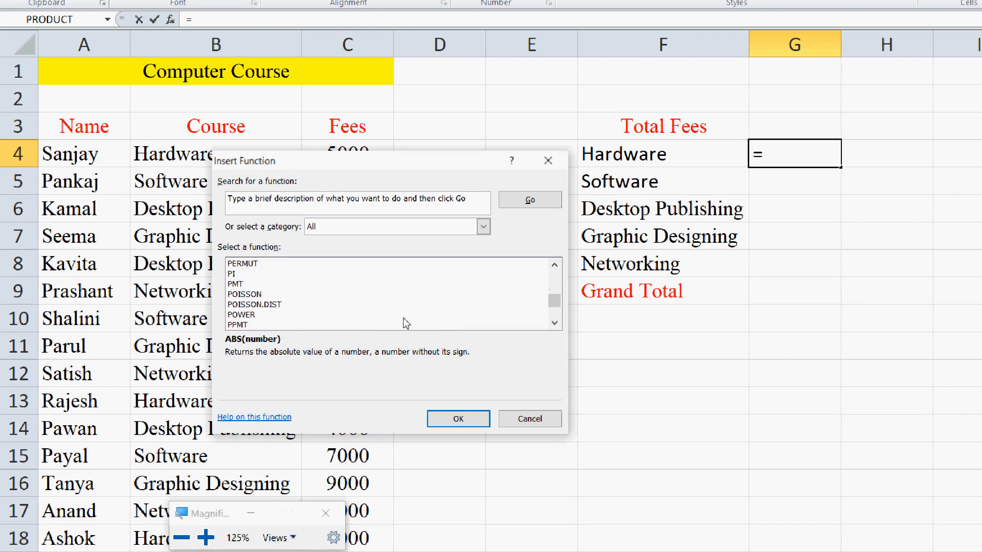
scroll(405, 322, "down", 15)
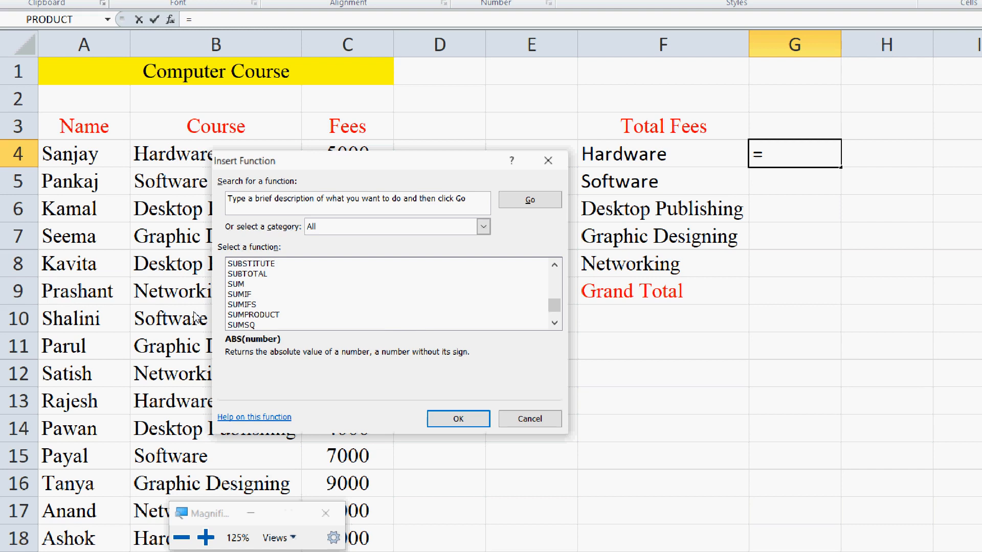
double_click(239, 294)
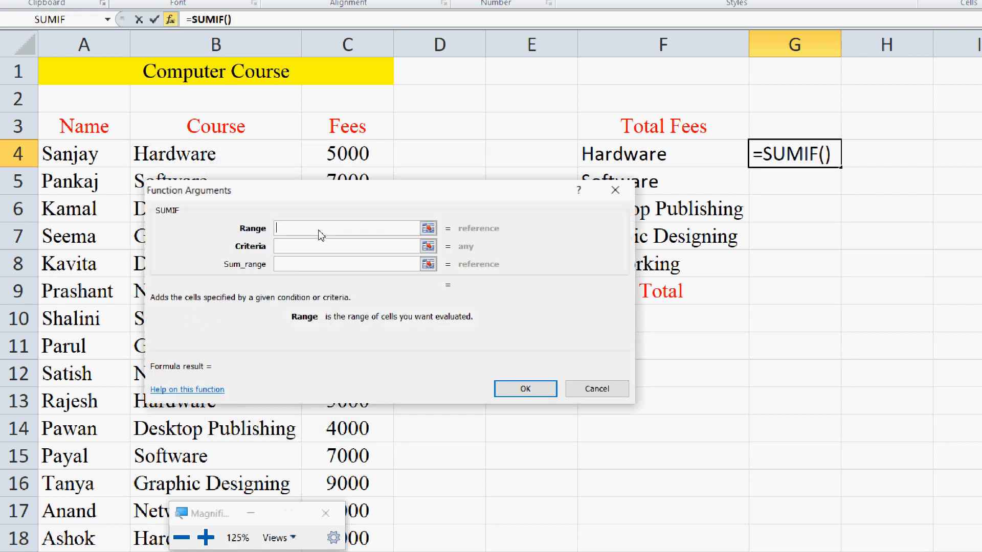
left_click_drag(321, 215, 302, 307)
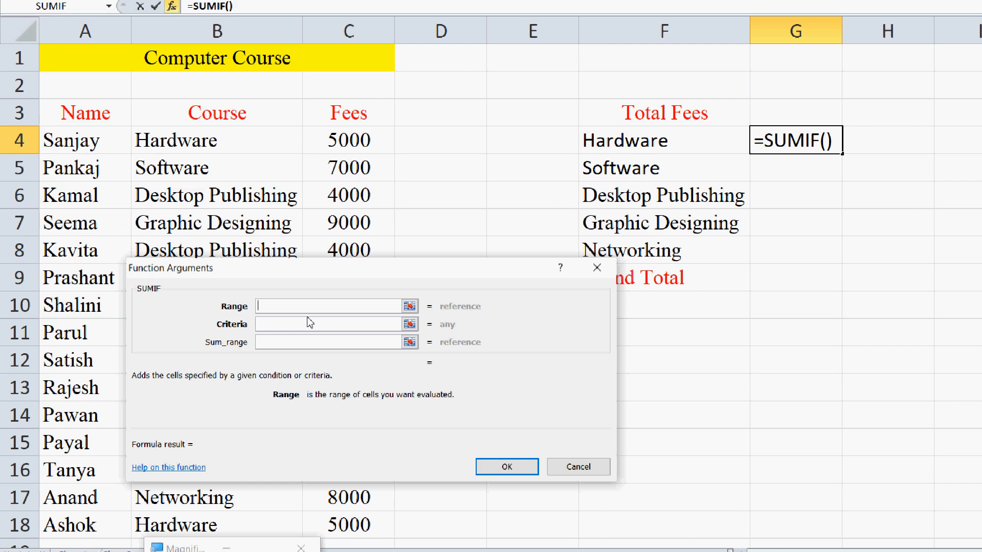
Step: Switch to the textbook PDF, reset the screen magnification to 100% and minimise Magnifier
key("alt+Tab")
key("alt+Tab")
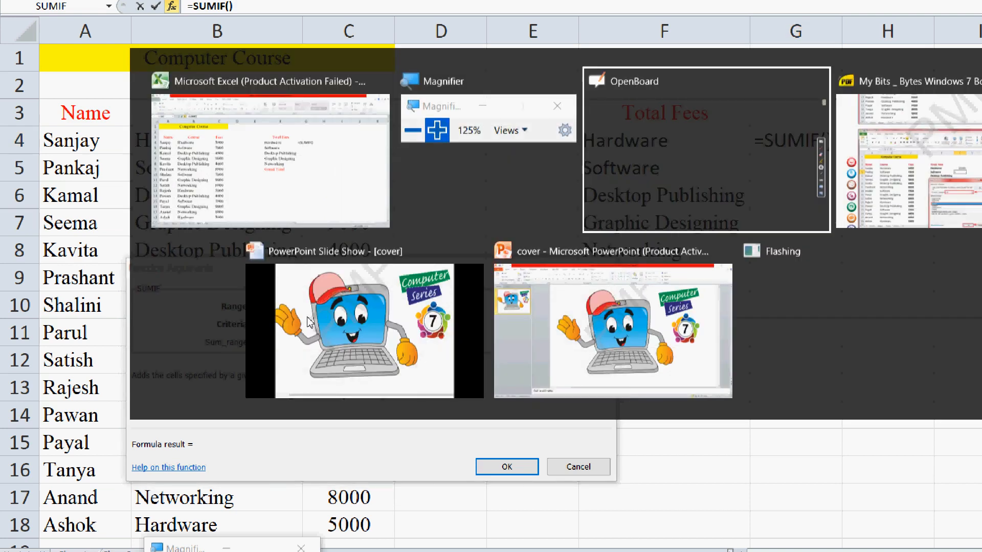
key("alt+Tab")
scroll(283, 364, "down", 2)
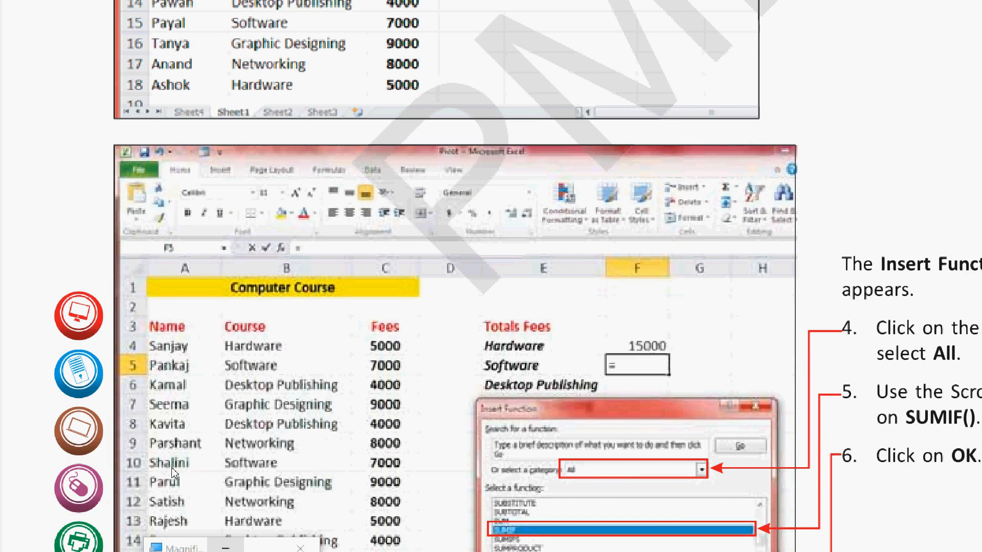
left_click_drag(152, 467, 149, 406)
left_click(130, 432)
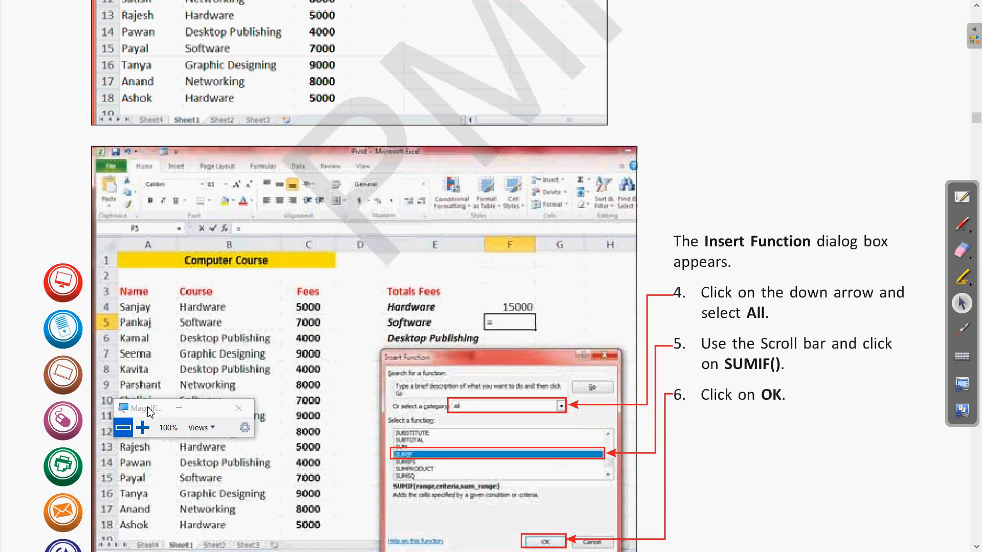
left_click(177, 409)
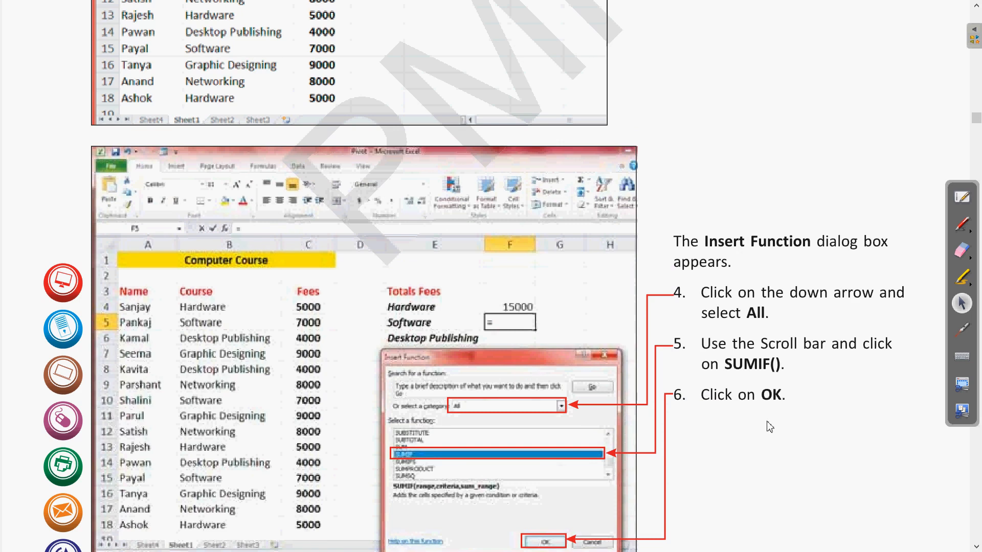
Step: Read textbook steps 7 to 10 on filling in the SUMIF arguments, using the laser pointer on the page
scroll(777, 419, "down", 15)
scroll(736, 394, "down", 4)
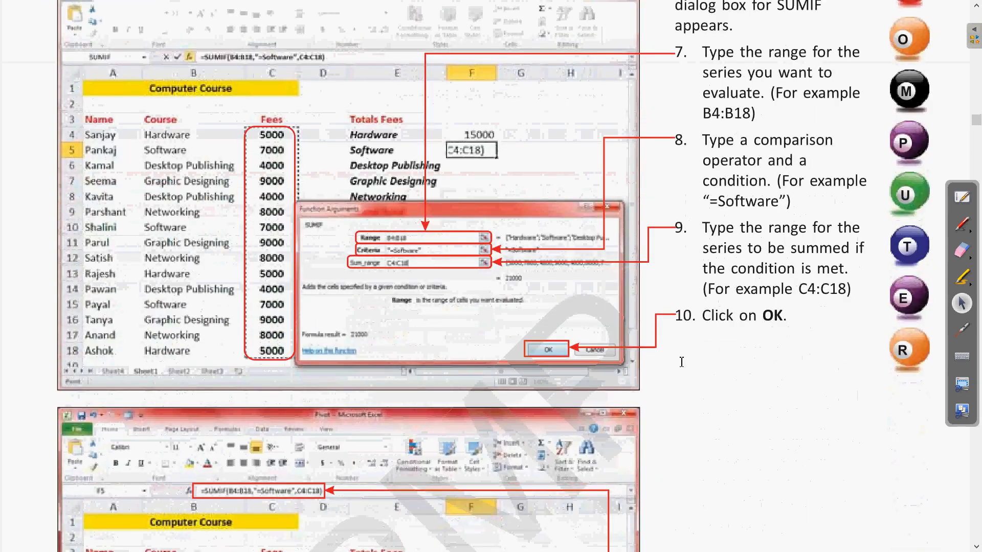
scroll(481, 254, "up", 1)
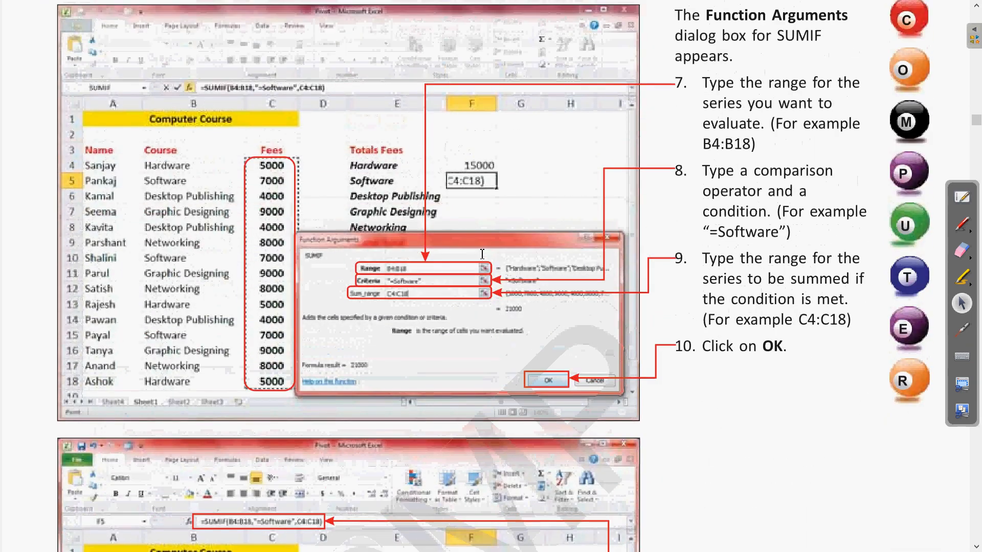
scroll(483, 254, "up", 2)
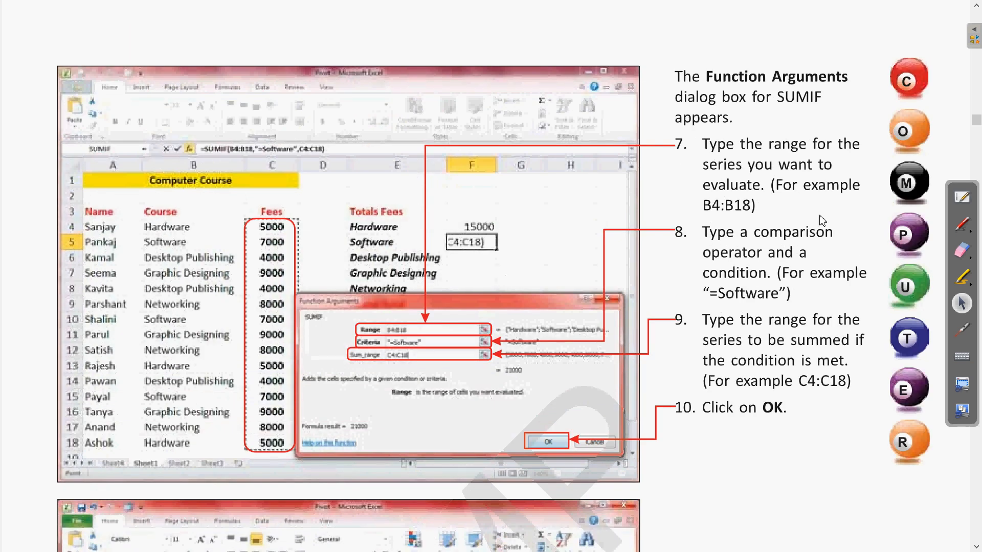
scroll(756, 209, "up", 1)
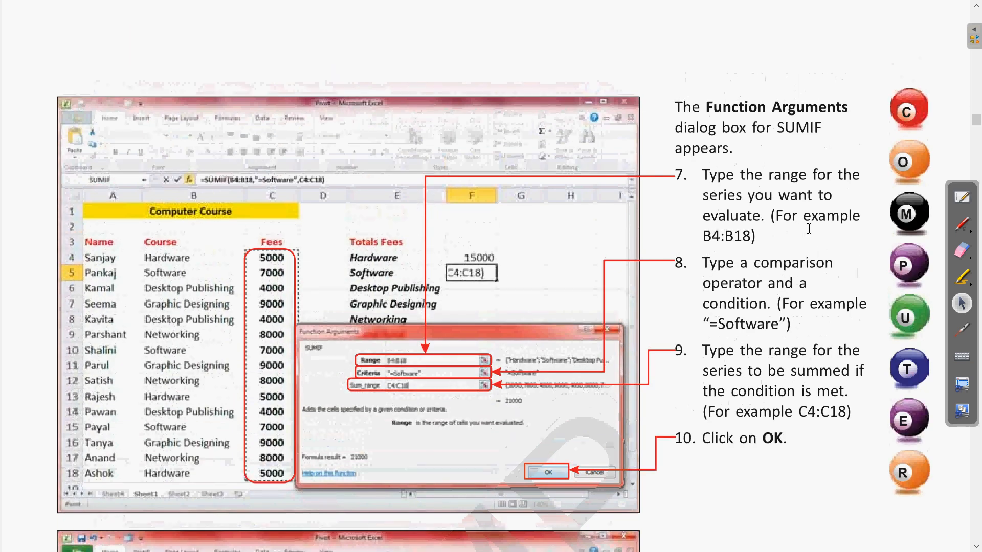
left_click(961, 330)
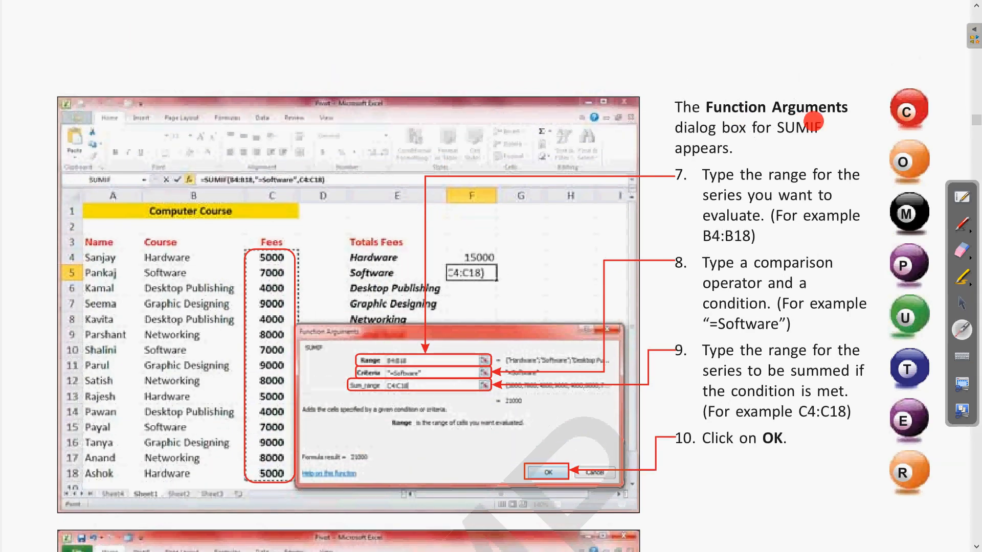
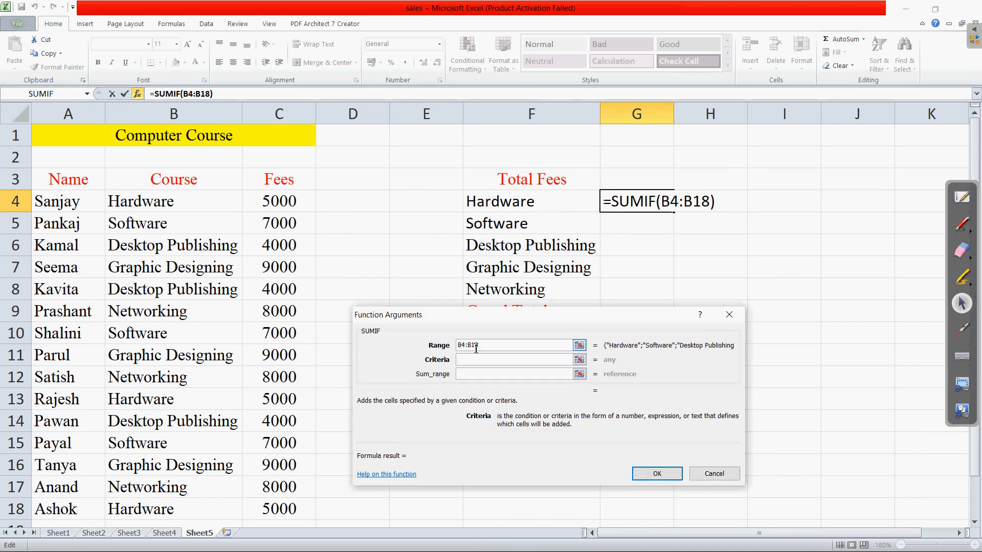
Step: Set the SUMIF Criteria argument to "=hardware", including the quotation marks
key("Tab")
type("\"=s")
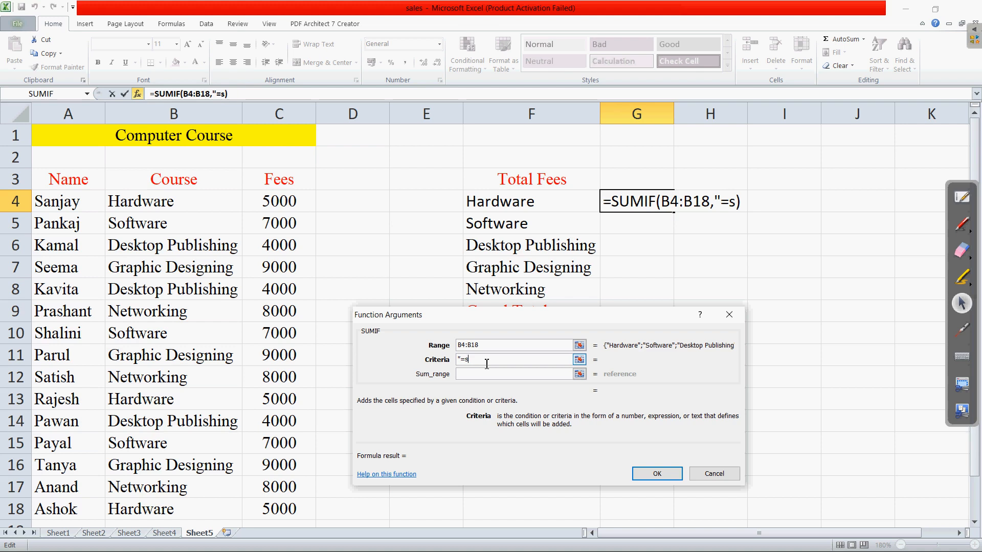
key("BackSpace")
type("hardware")
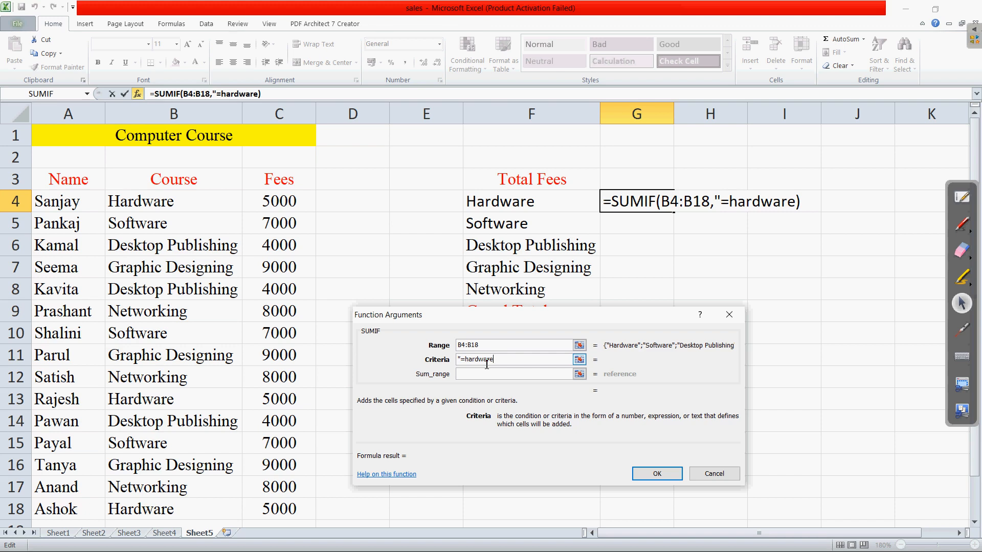
type("\"")
Step: Set the SUMIF Sum_range argument to the Fees cells C4:C18
left_click(482, 373)
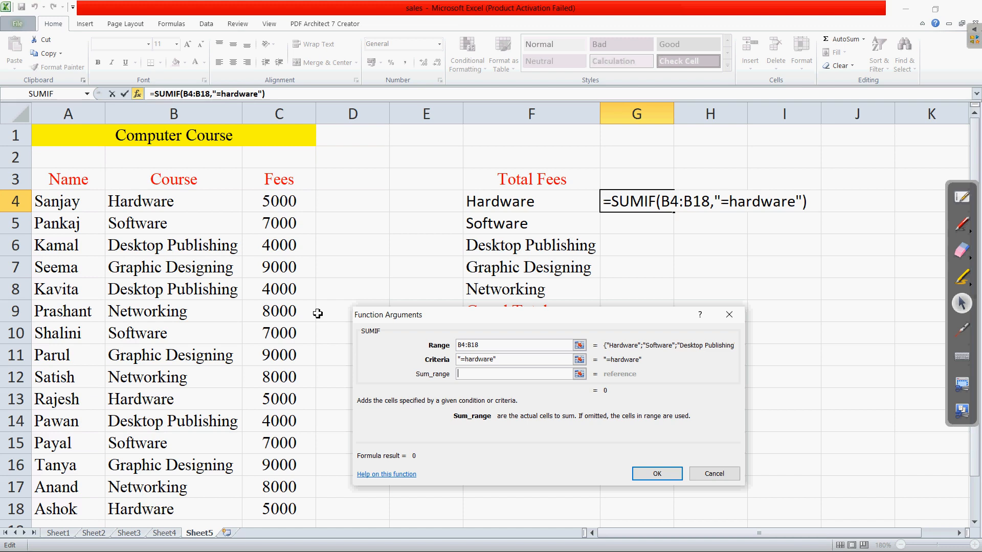
left_click(290, 208)
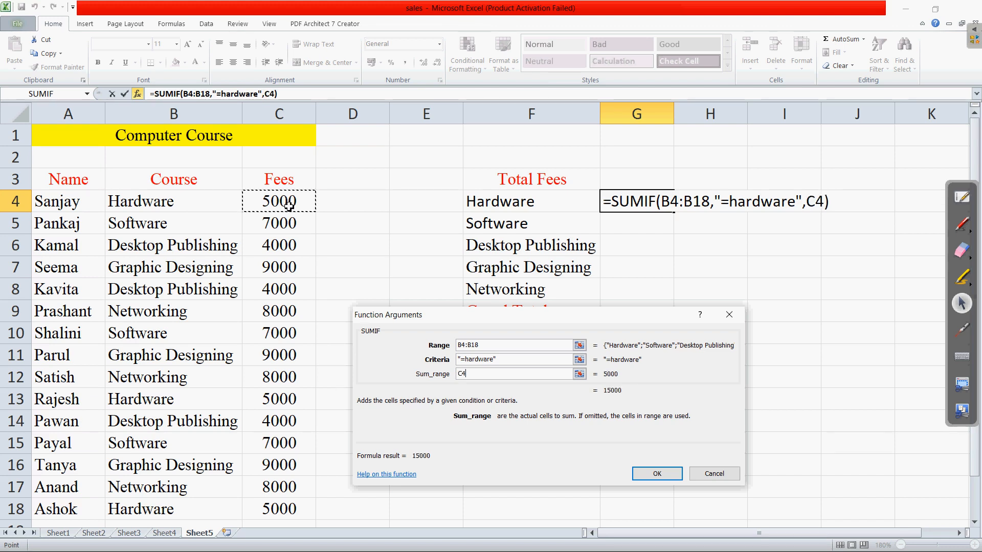
left_click_drag(290, 207, 270, 507)
left_click(269, 506)
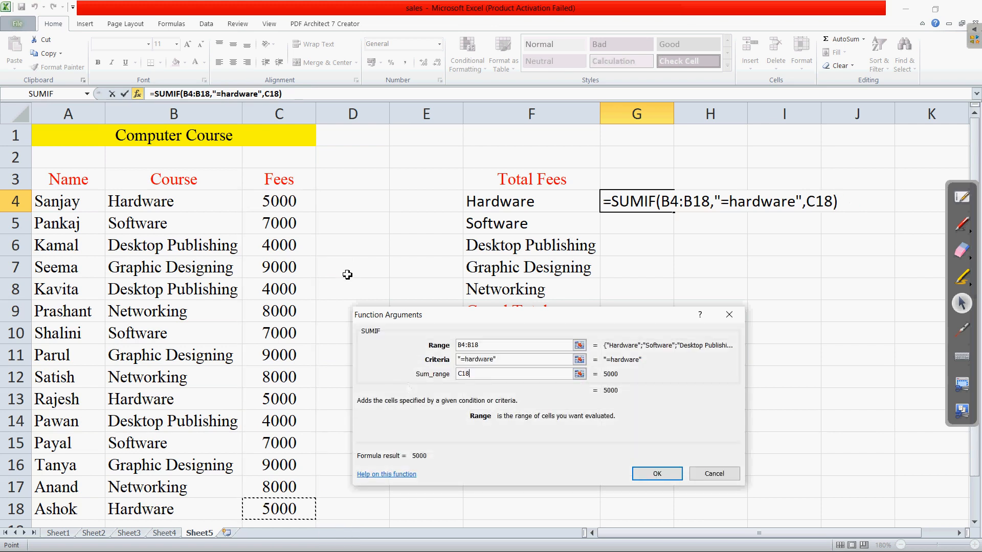
left_click(276, 206)
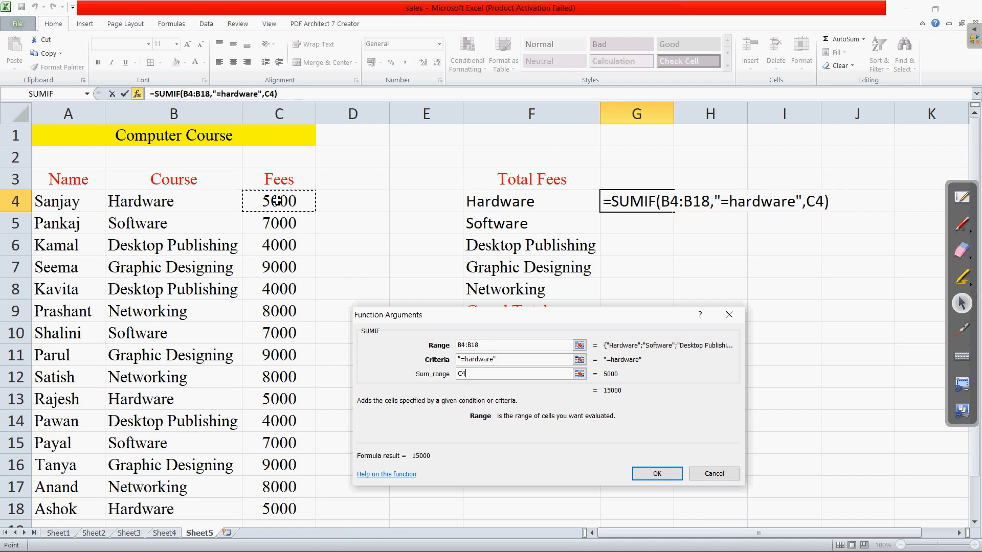
left_click_drag(273, 202, 273, 505)
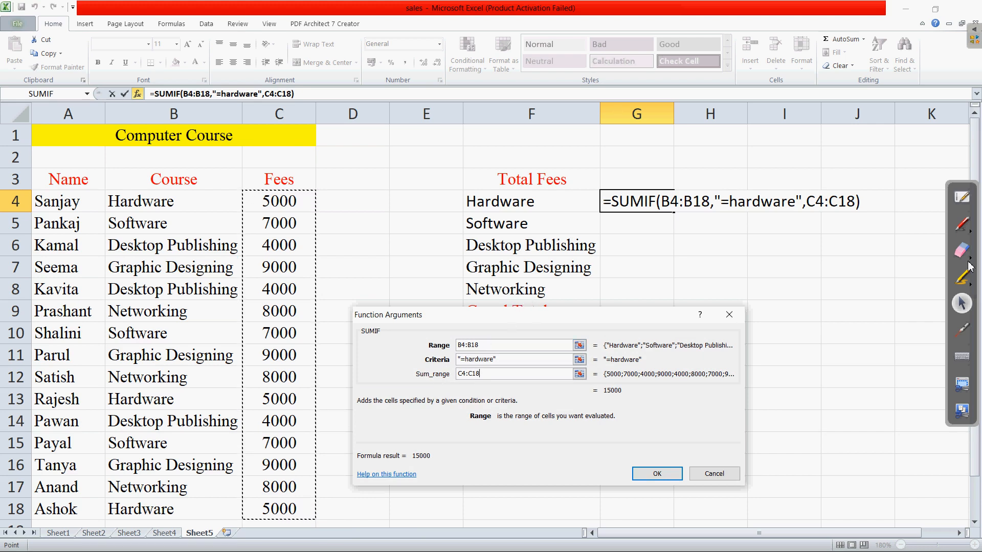
Step: Mark the Range argument, the Course cells B4:B18 and the Criteria argument with the red pen, and clear the marks
left_click(961, 224)
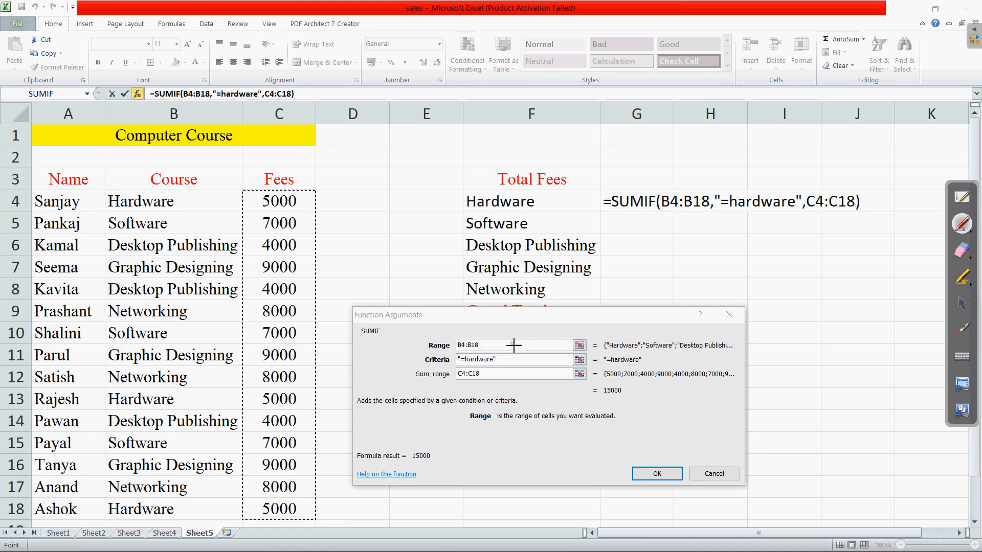
left_click_drag(516, 351, 547, 329)
mouse_move(111, 197)
left_mouse_down()
mouse_move(98, 261)
mouse_move(99, 488)
mouse_move(110, 522)
left_mouse_up()
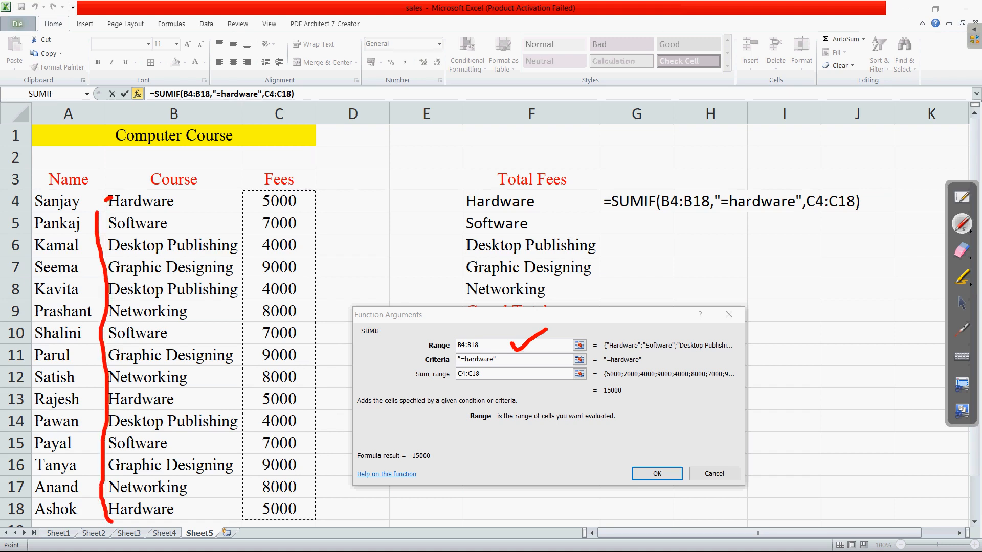
left_click_drag(95, 210, 113, 181)
left_click_drag(427, 364, 440, 360)
left_click(971, 261)
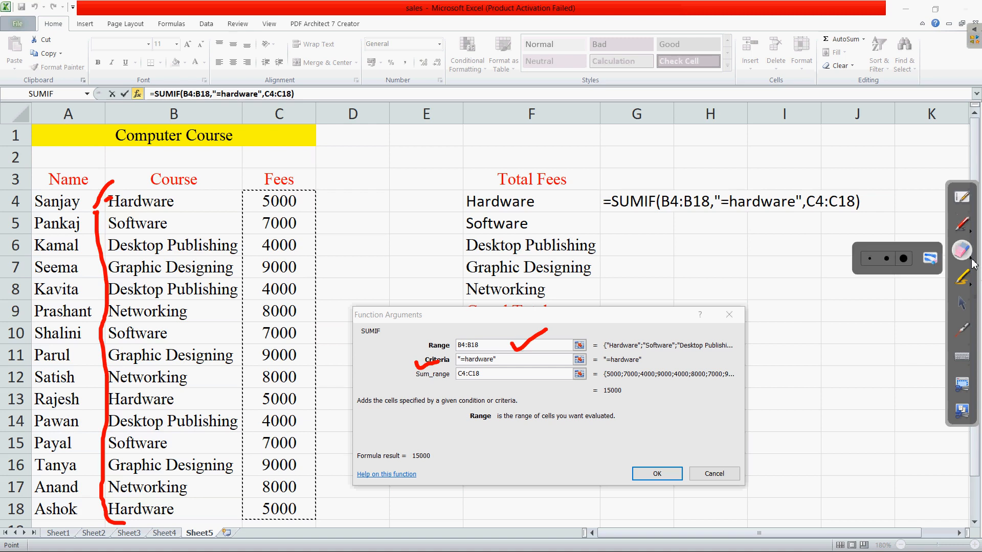
left_click(931, 260)
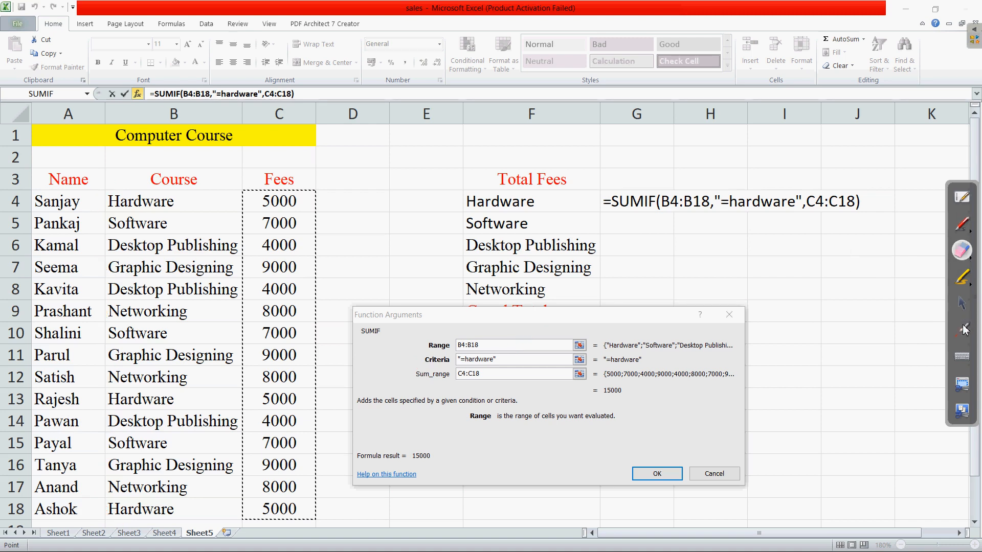
Step: Return to the normal pointer and confirm the SUMIF arguments for the Hardware total in G4
left_click(962, 307)
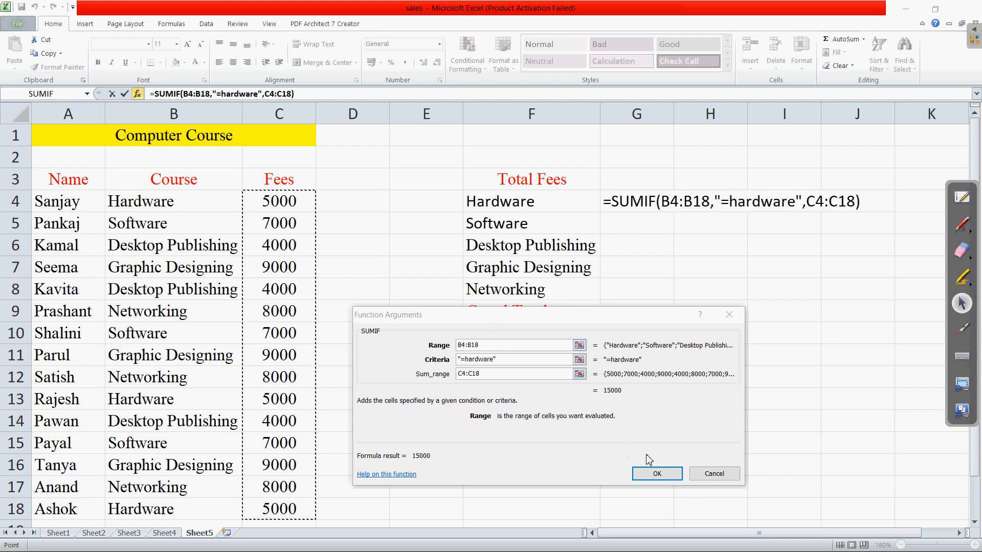
left_click(650, 478)
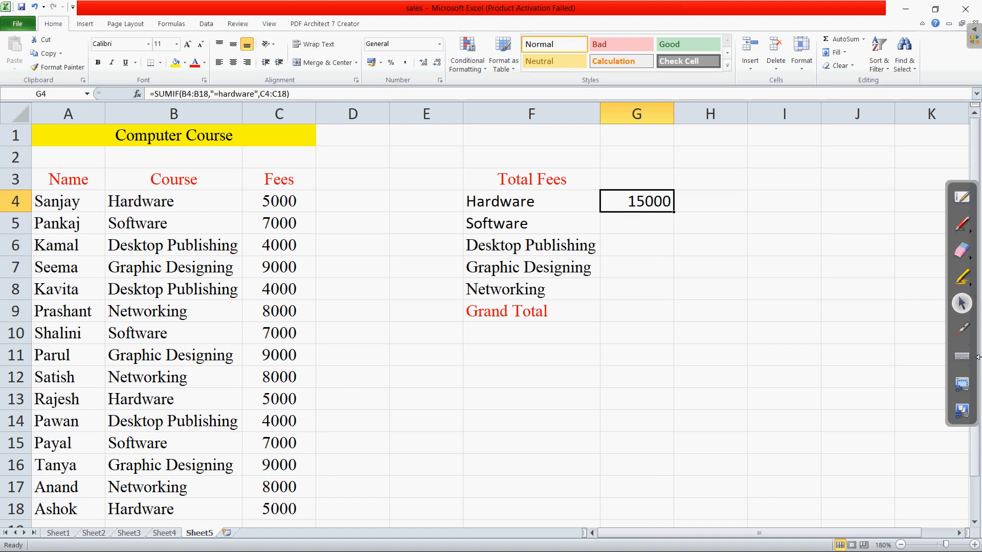
Step: Compare the Hardware result with the textbook example and check the individual Hardware fees in C4, C13 and C18
left_click(961, 330)
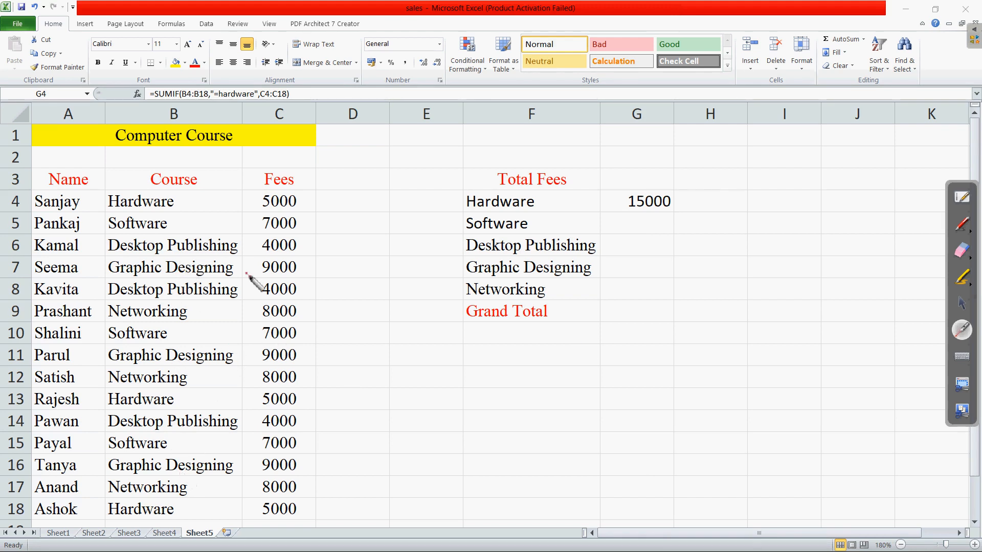
left_click(962, 304)
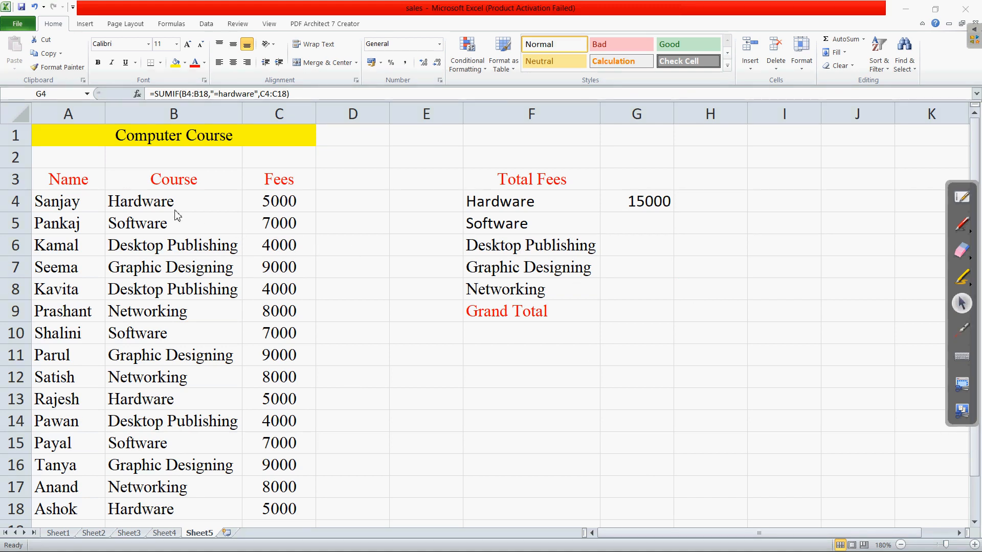
key("alt+Tab")
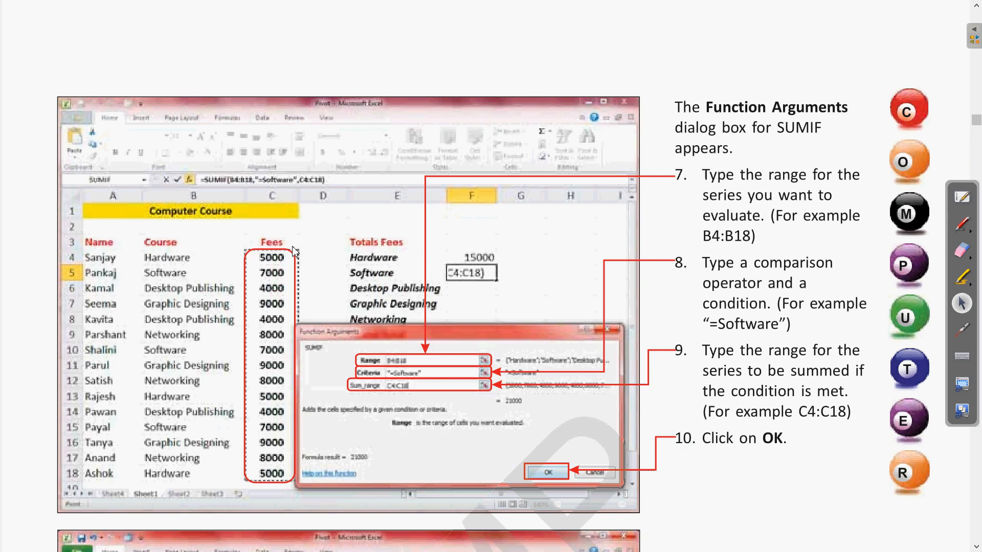
key("alt+Tab")
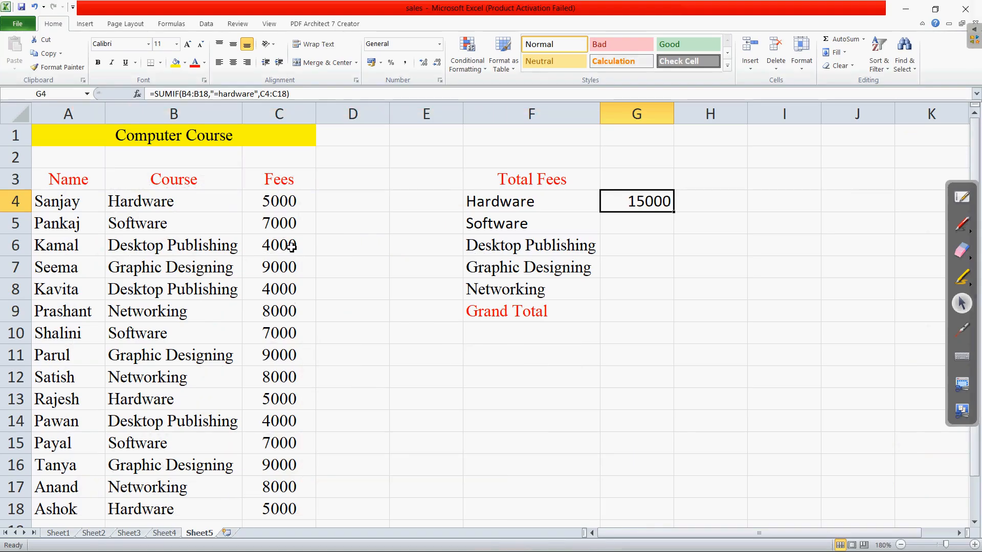
left_click(279, 203)
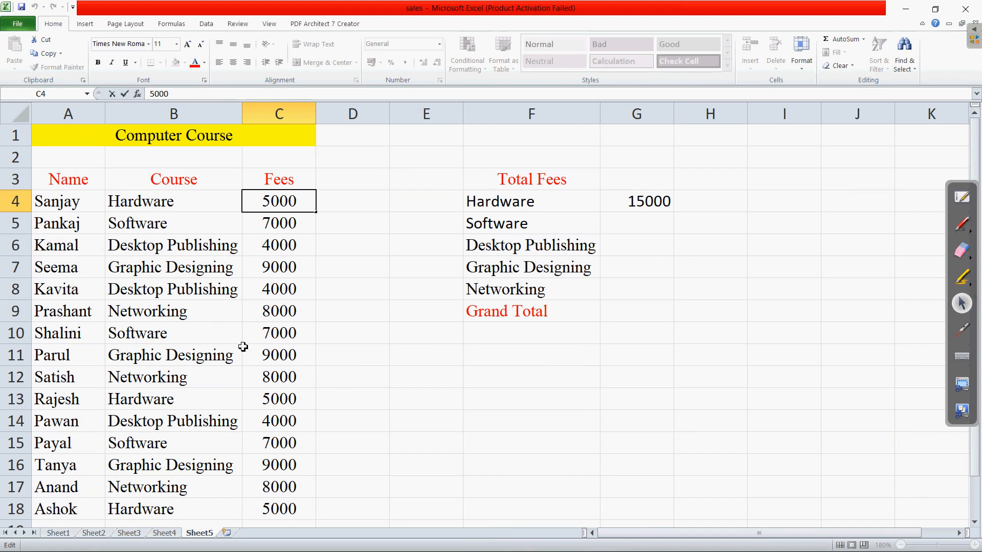
double_click(279, 404)
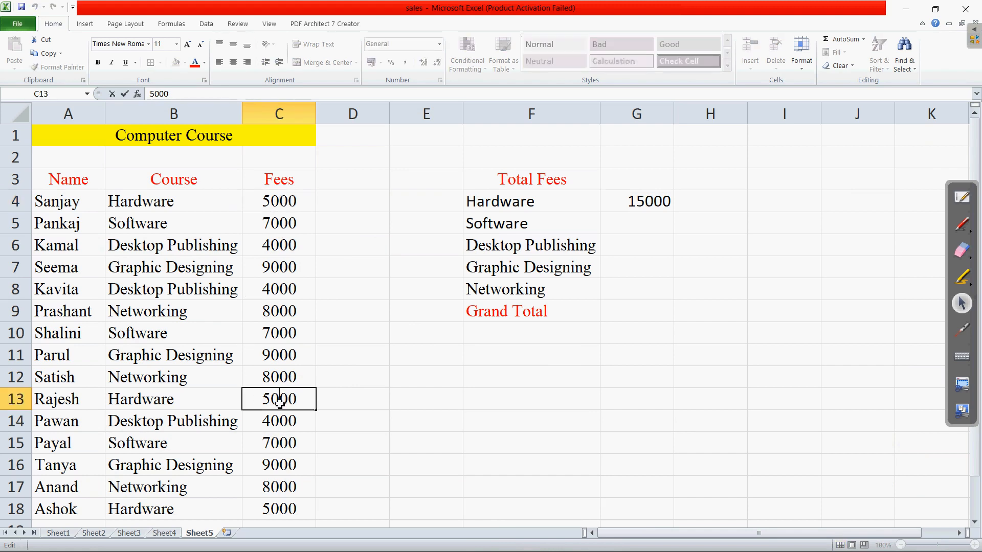
left_click(274, 512)
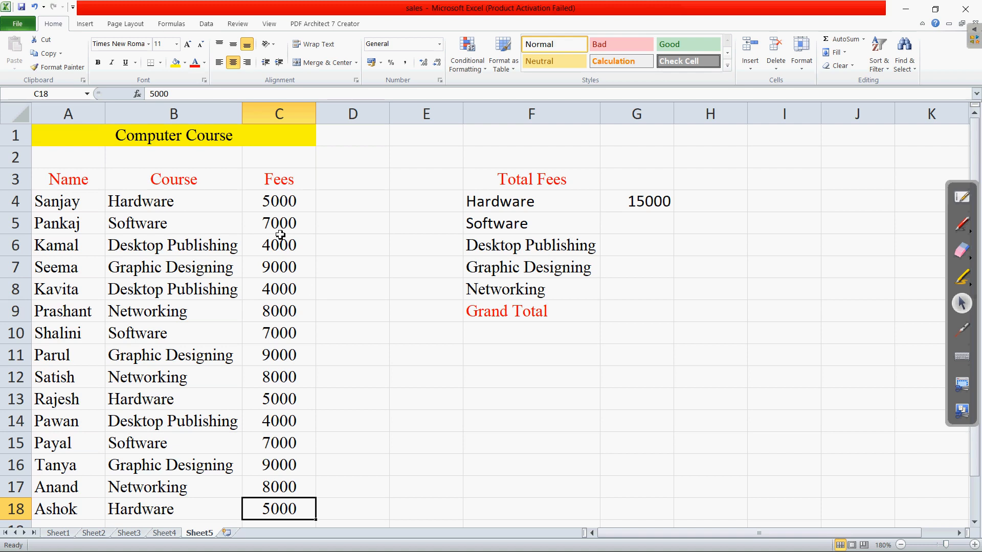
Step: Begin a formula with "=" in the Software total cell G5 and open Insert Function, moving the dialog clear of the cell
left_click(619, 226)
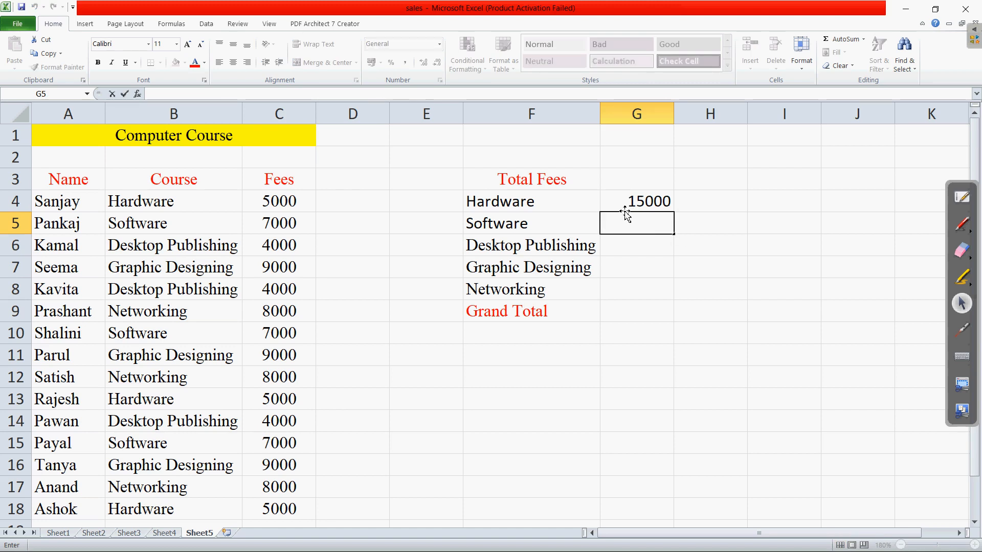
left_click(623, 267)
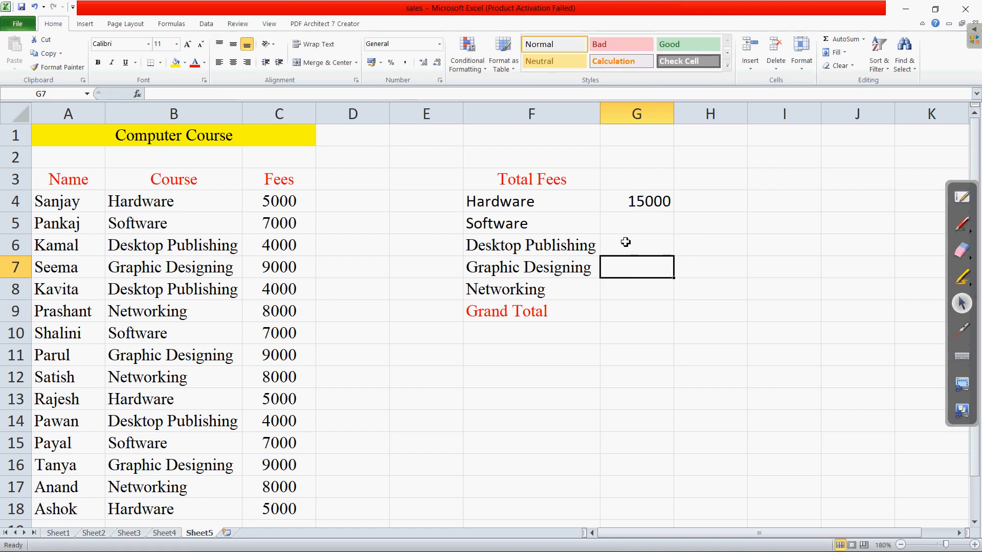
double_click(624, 228)
type("=")
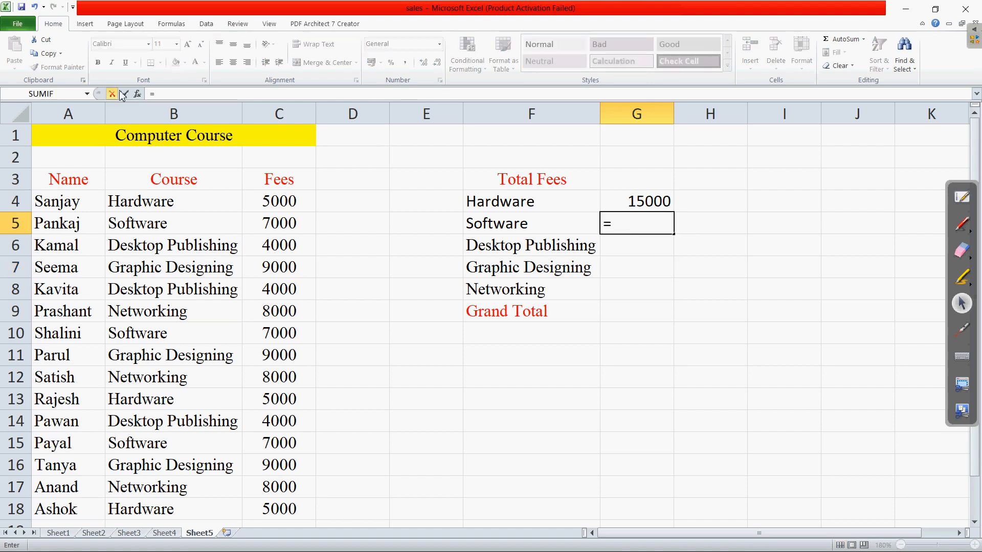
left_click(138, 94)
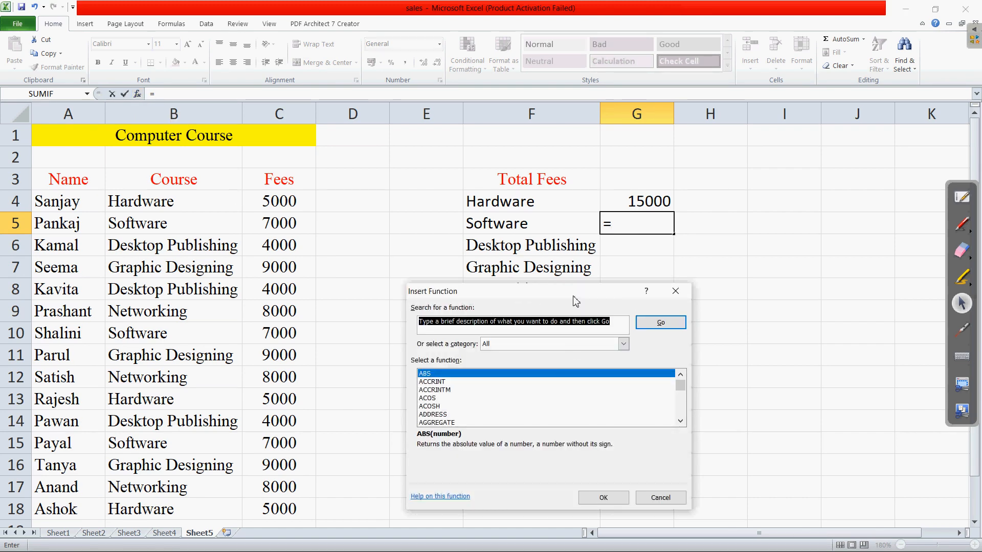
left_click_drag(551, 295, 457, 277)
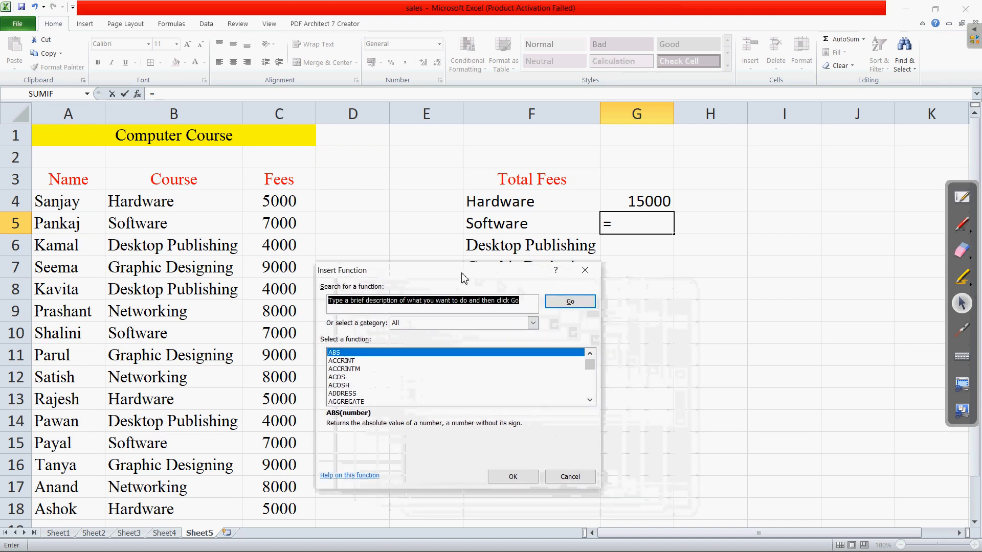
Step: Choose SUMIF from the All category and open its function arguments
left_click(533, 324)
left_click(534, 324)
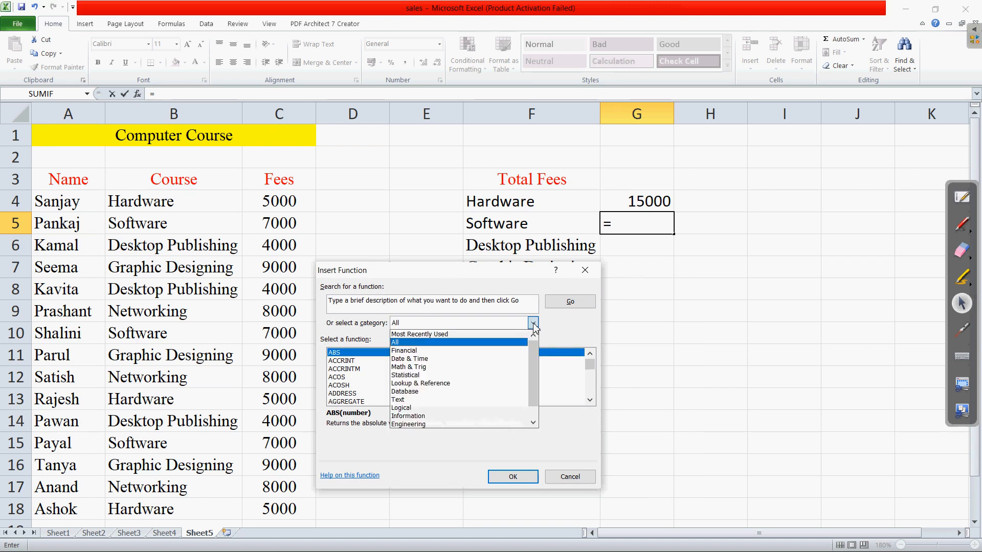
left_click(533, 324)
left_click(534, 324)
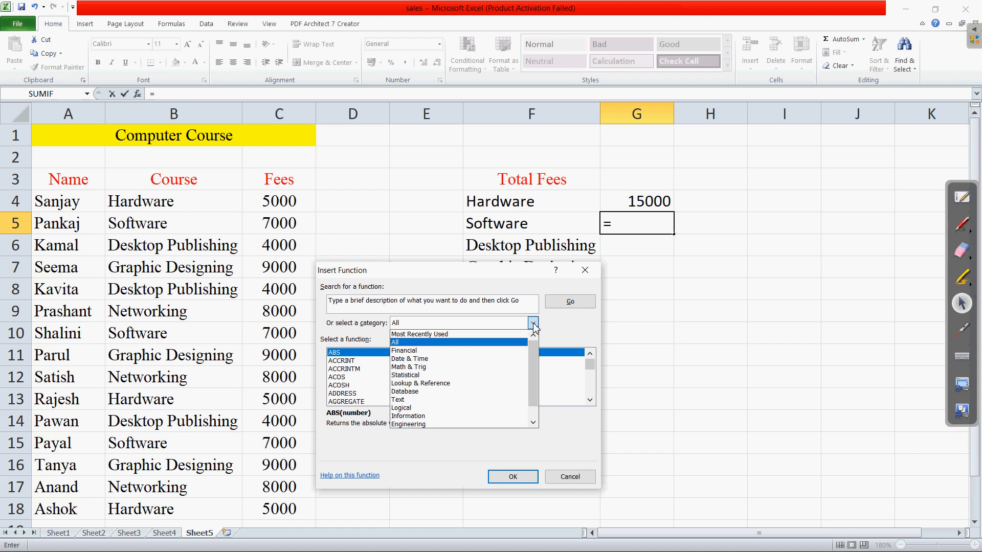
left_click(560, 326)
scroll(418, 363, "down", 20)
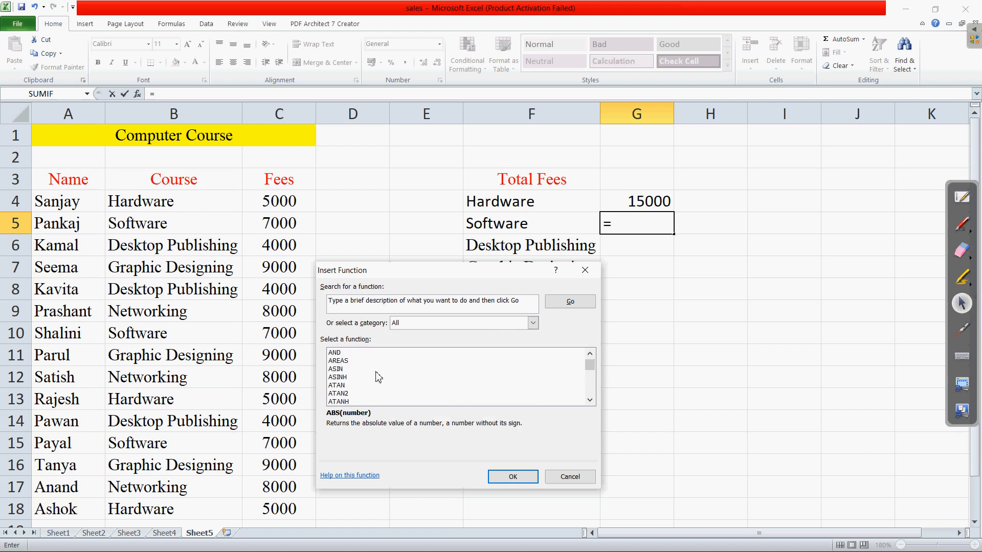
scroll(375, 377, "down", 20)
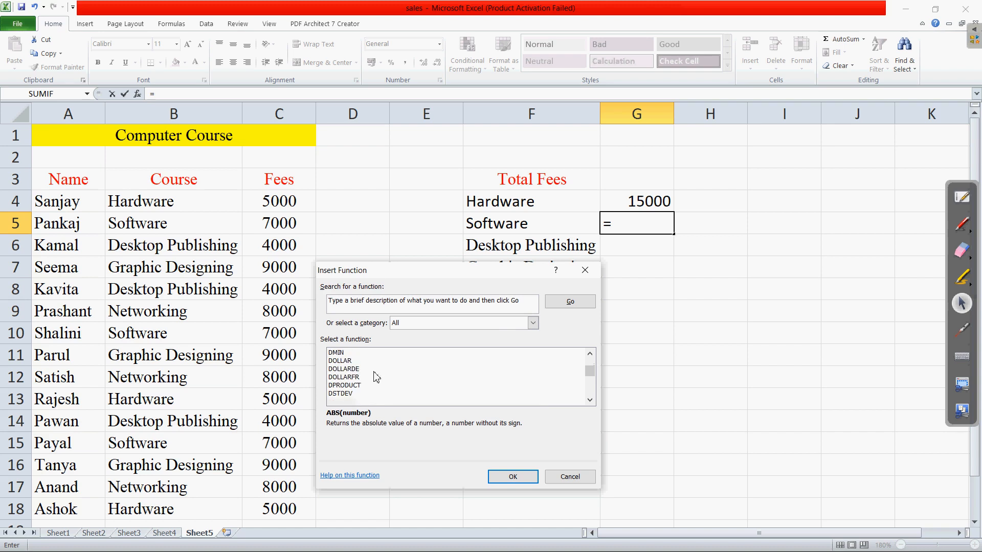
scroll(376, 377, "down", 20)
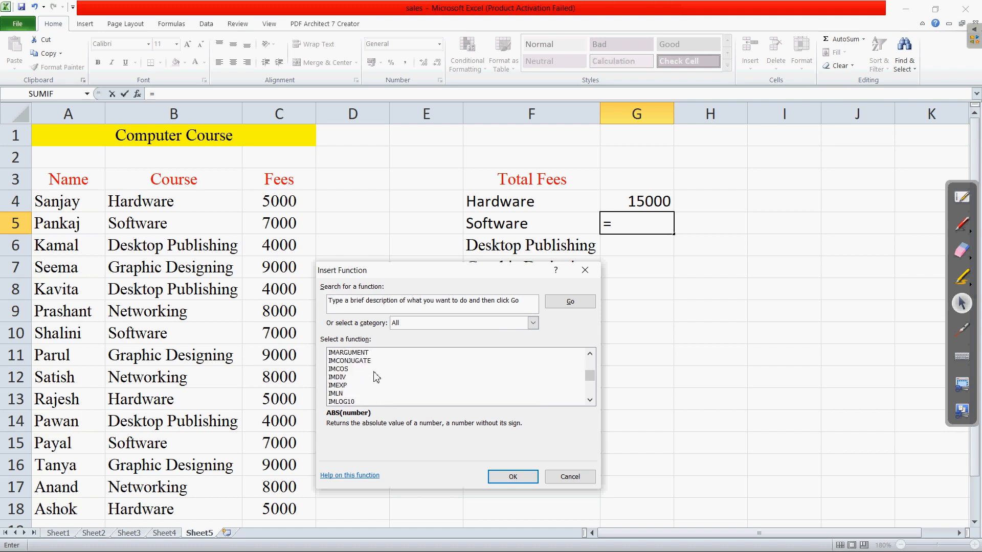
scroll(376, 377, "down", 20)
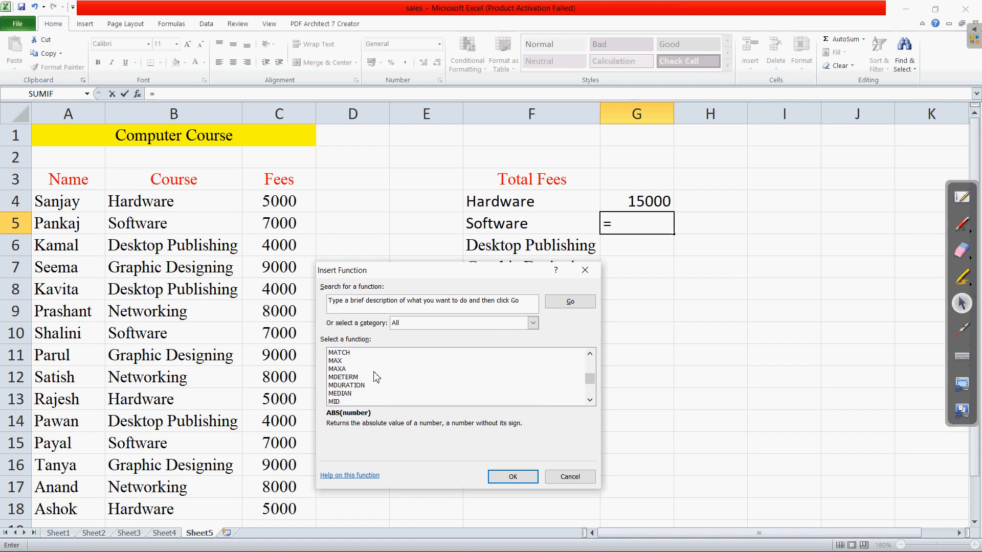
scroll(376, 378, "down", 4)
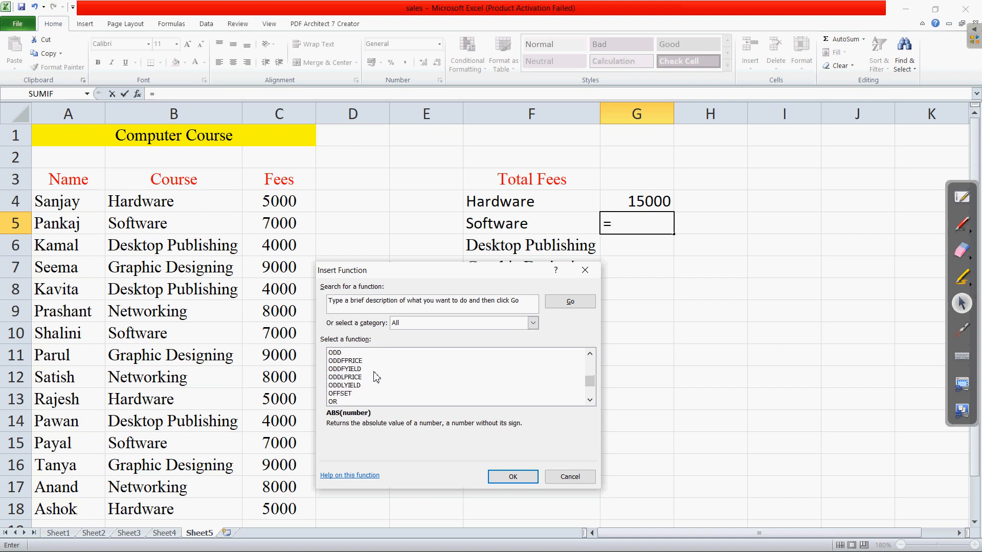
scroll(375, 378, "down", 13)
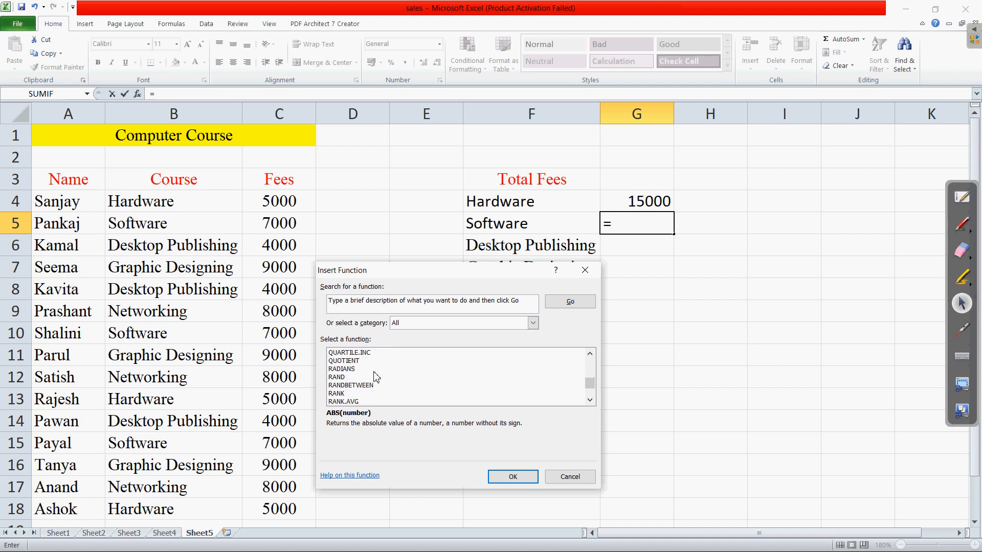
scroll(376, 378, "down", 6)
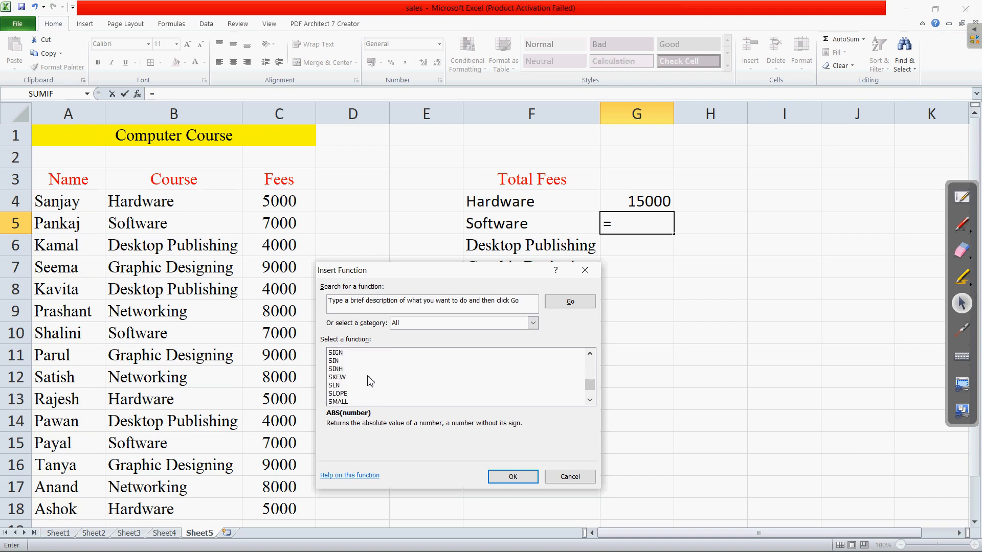
scroll(370, 381, "down", 2)
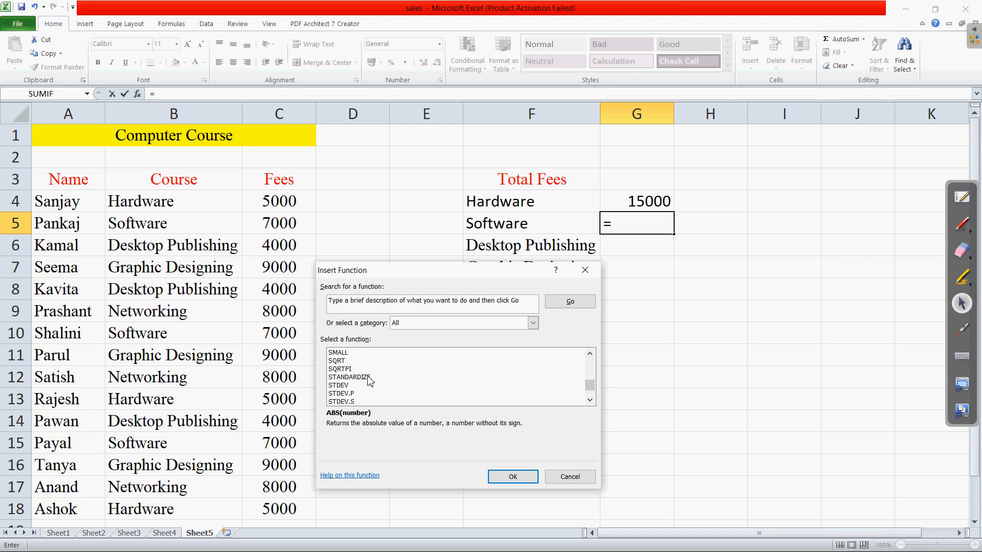
scroll(370, 380, "down", 4)
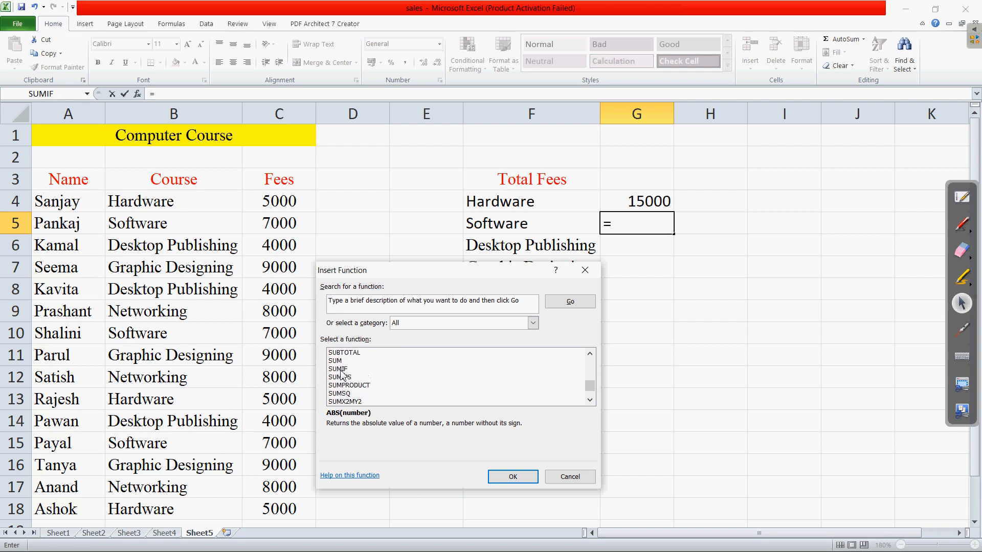
left_click(338, 368)
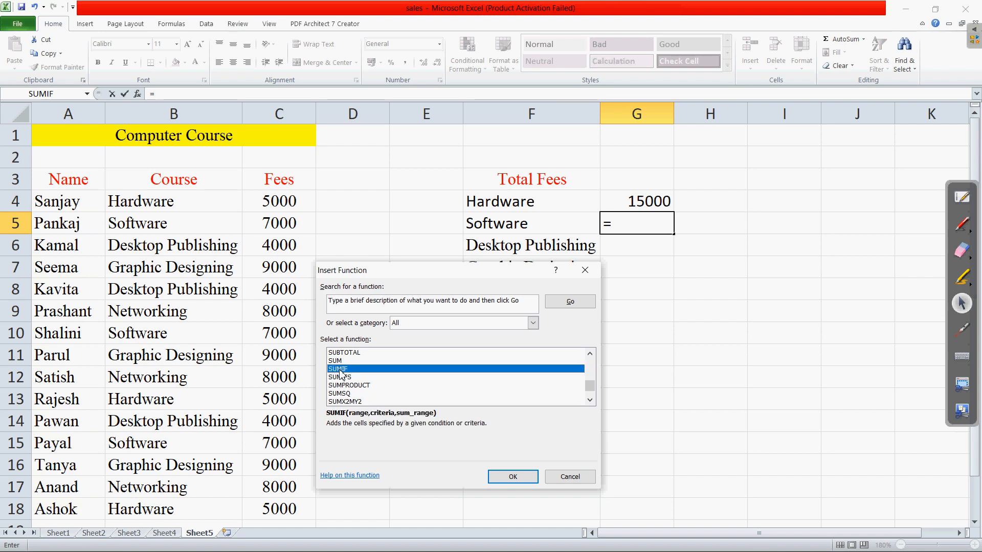
double_click(517, 480)
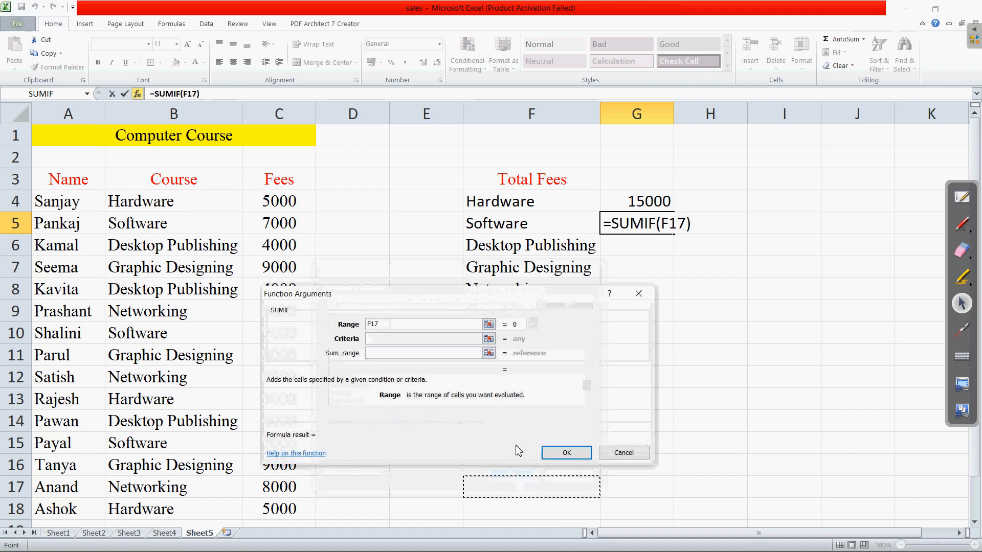
Step: Replace the SUMIF Range argument with the Course cells B4:B18 and make the Criteria argument ready for entry
left_click_drag(489, 299, 550, 294)
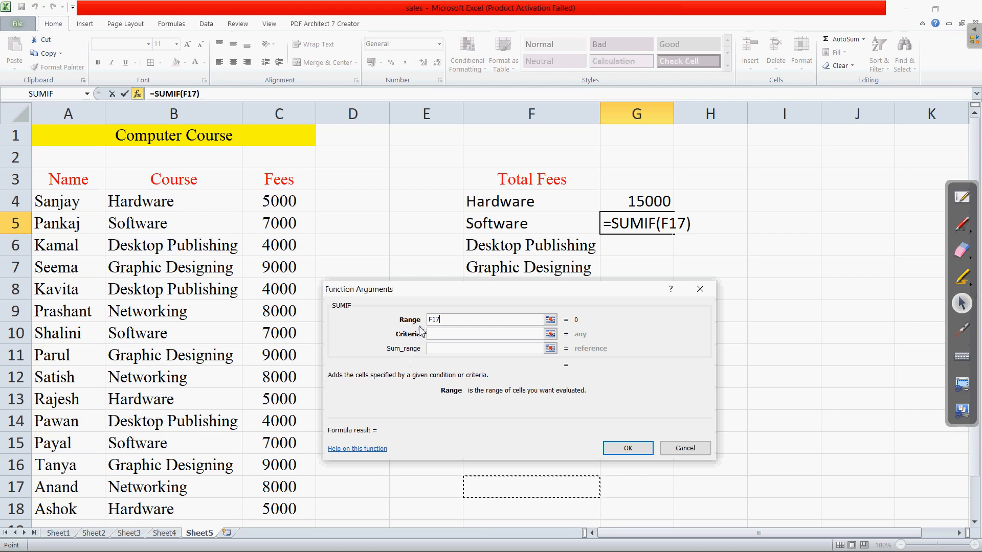
left_click(453, 320)
key("BackSpace")
key("BackSpace")
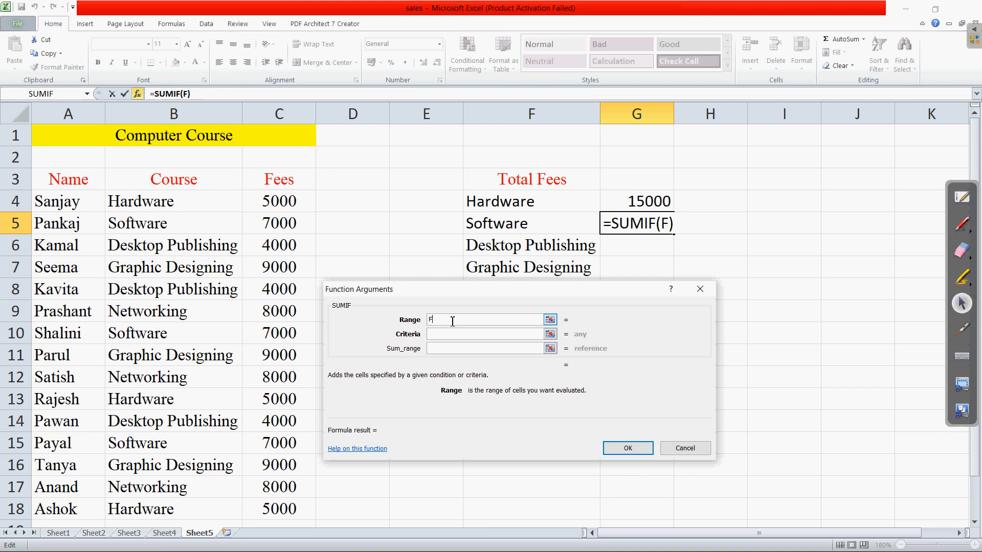
key("BackSpace")
left_click_drag(129, 201, 144, 507)
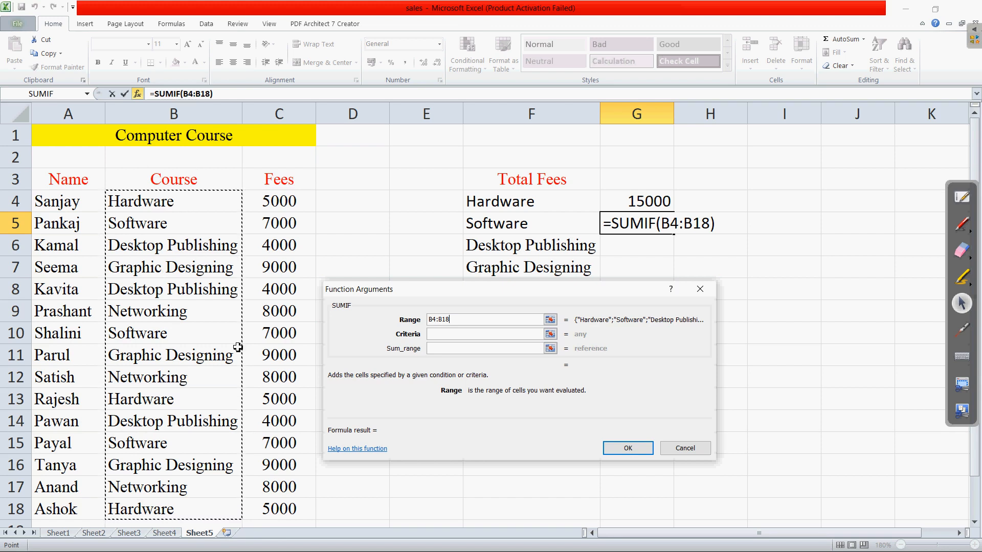
left_click(451, 334)
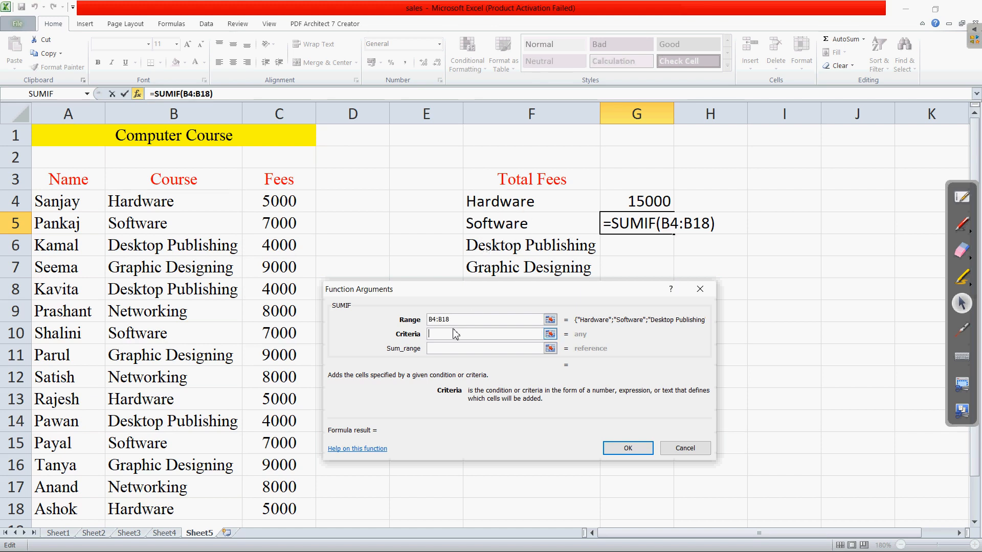
Step: Complete the Software SUMIF in G5 with the criteria "=software" and the Fees cells C4:C18 as Sum_range, and enter the formula
type("\"=so")
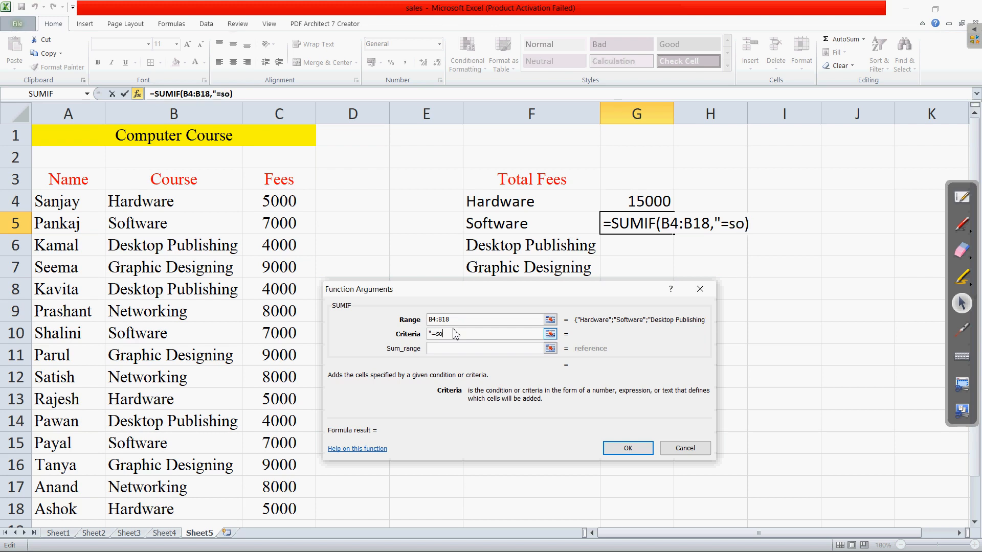
type("ftware\"")
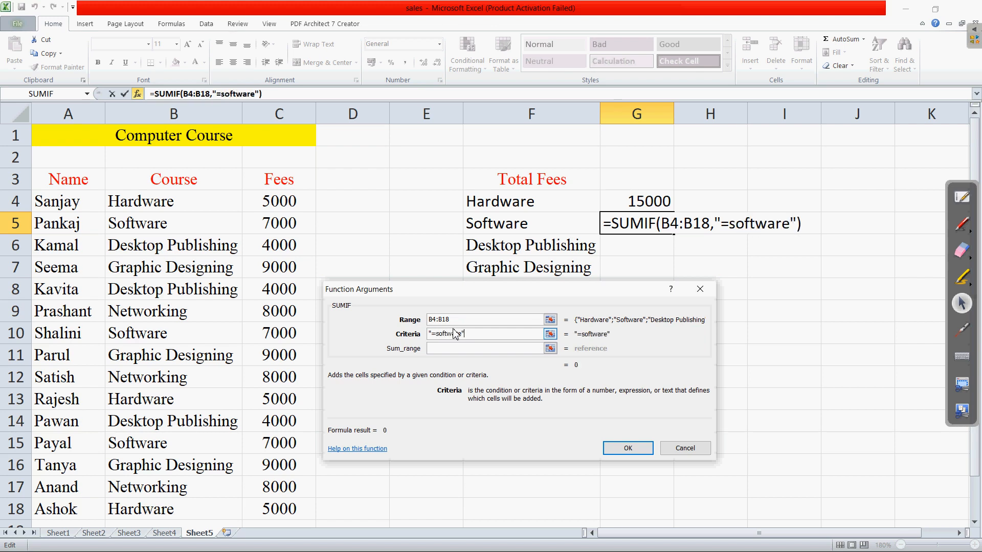
left_click(447, 353)
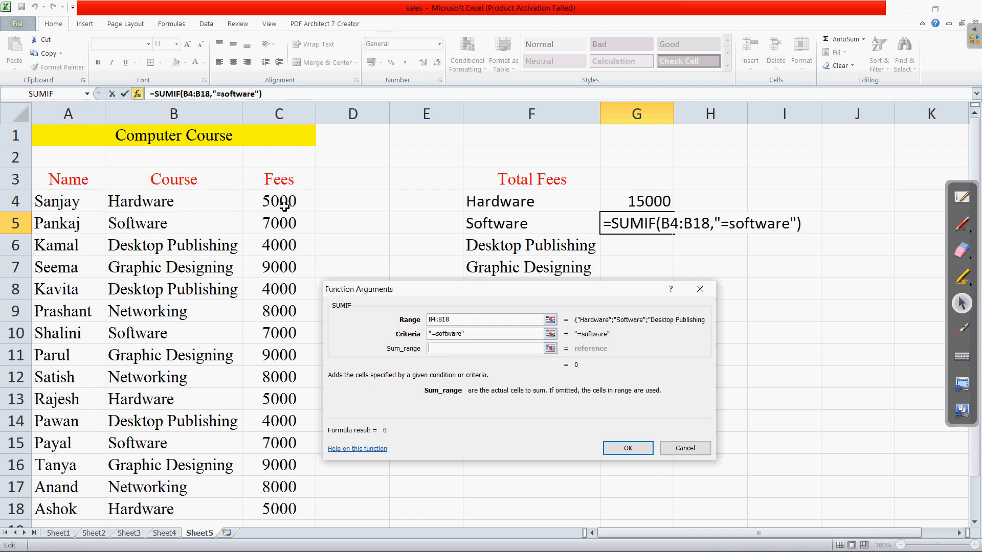
left_click_drag(284, 206, 276, 504)
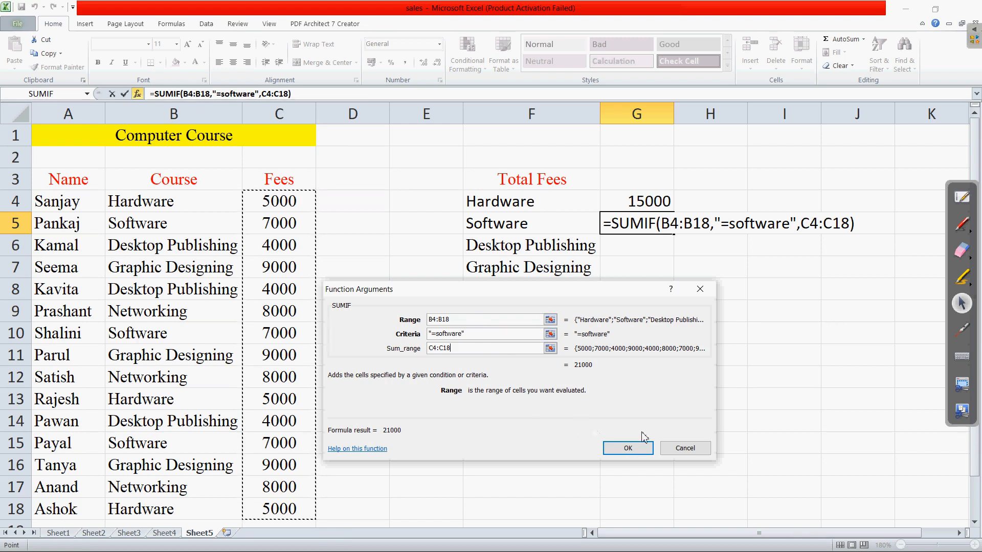
left_click(629, 450)
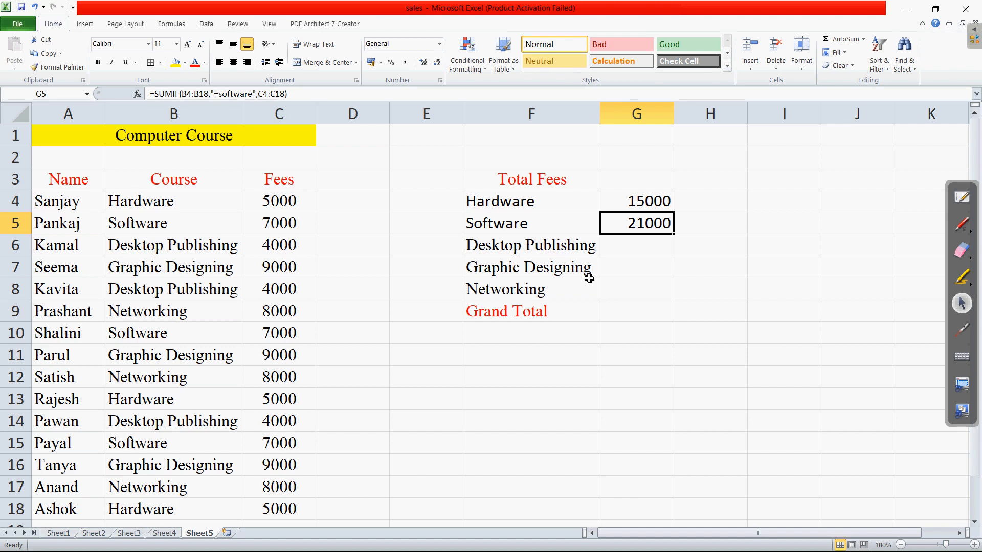
Step: Switch to the textbook PDF and compare its SUMIF arguments, formula and result for Software with the worksheet
key("alt+Tab")
key("alt+Tab")
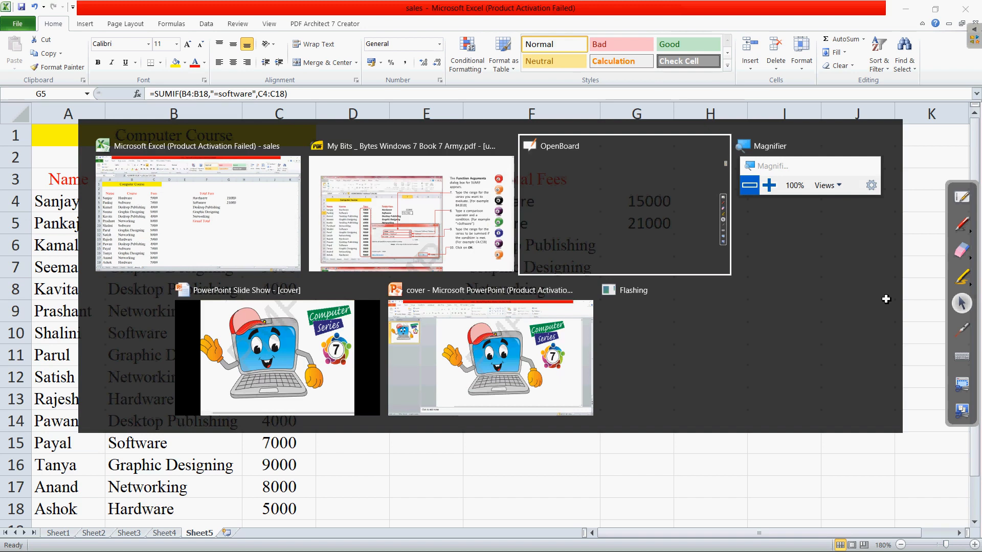
left_click(394, 245)
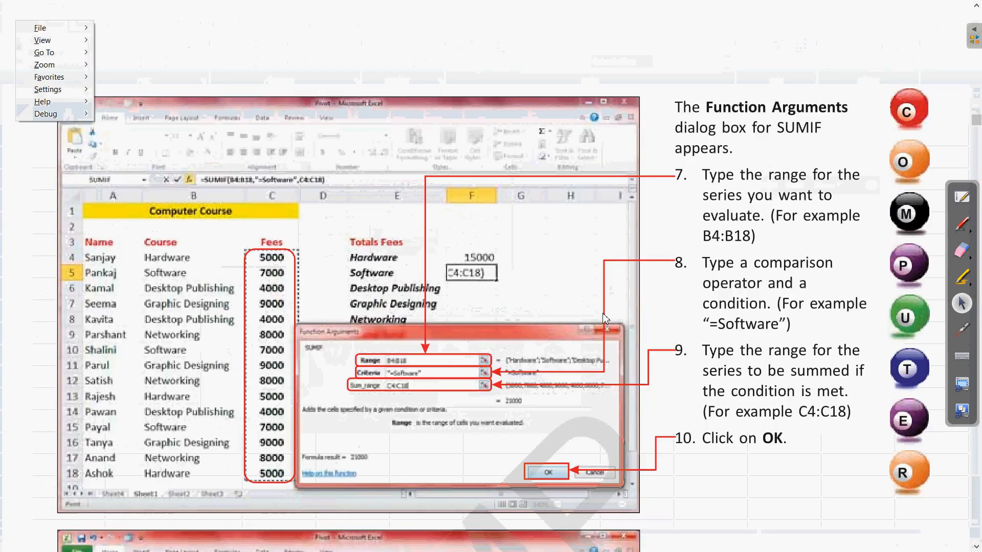
scroll(711, 348, "down", 3)
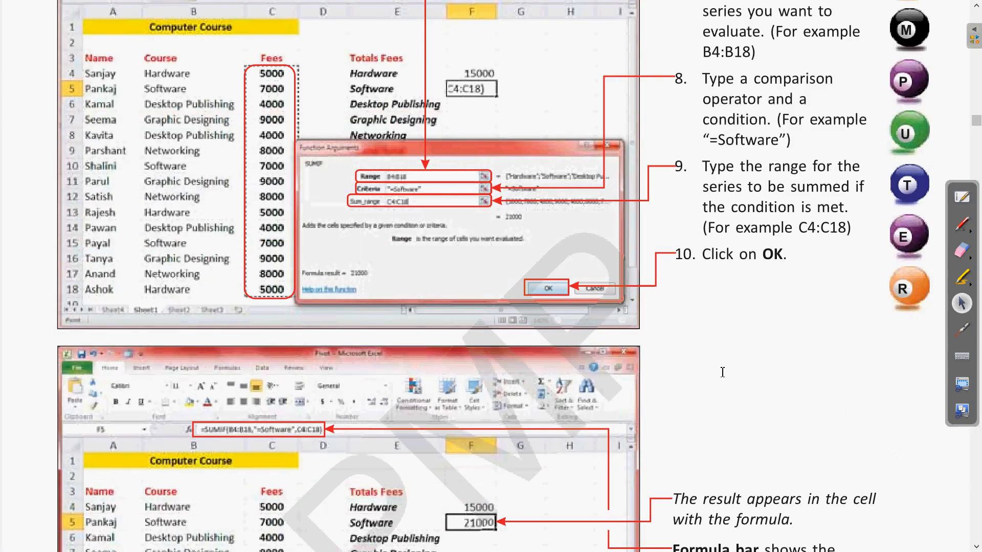
scroll(725, 369, "down", 3)
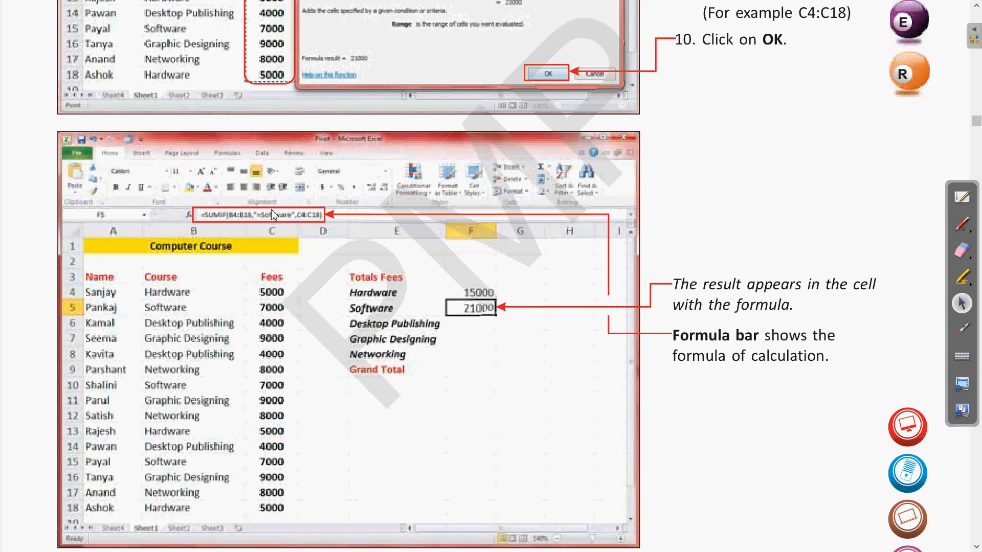
Step: Go to the textbook's Update Your Knowledge note on SUMIF and SUMIFS and ready the red OpenBoard pen for marking it
scroll(424, 282, "down", 5)
scroll(654, 339, "down", 1)
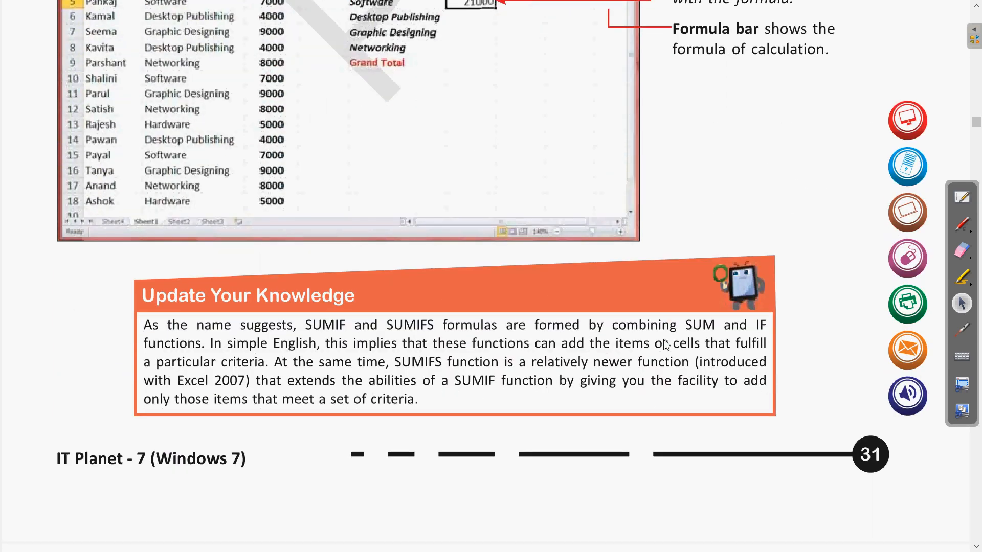
left_click(960, 330)
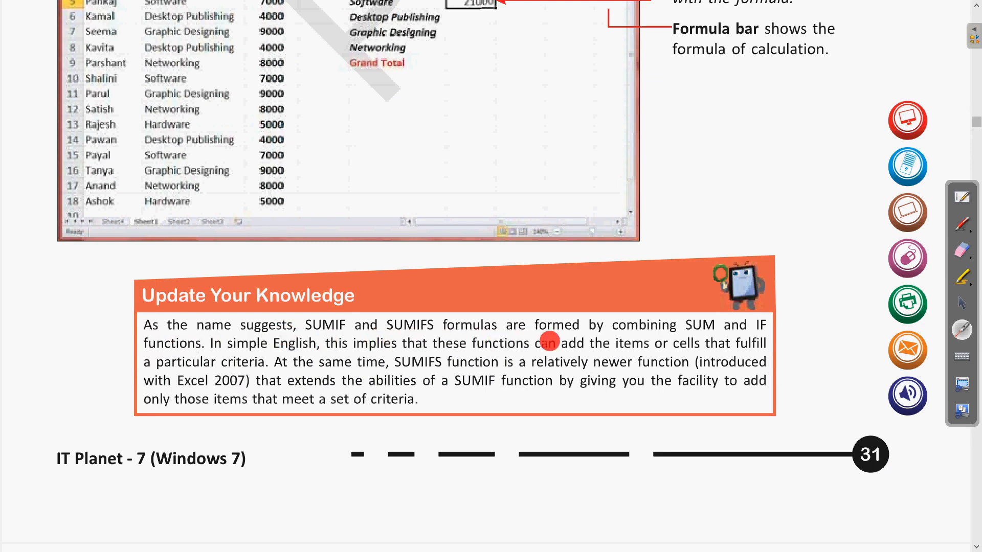
left_click(961, 224)
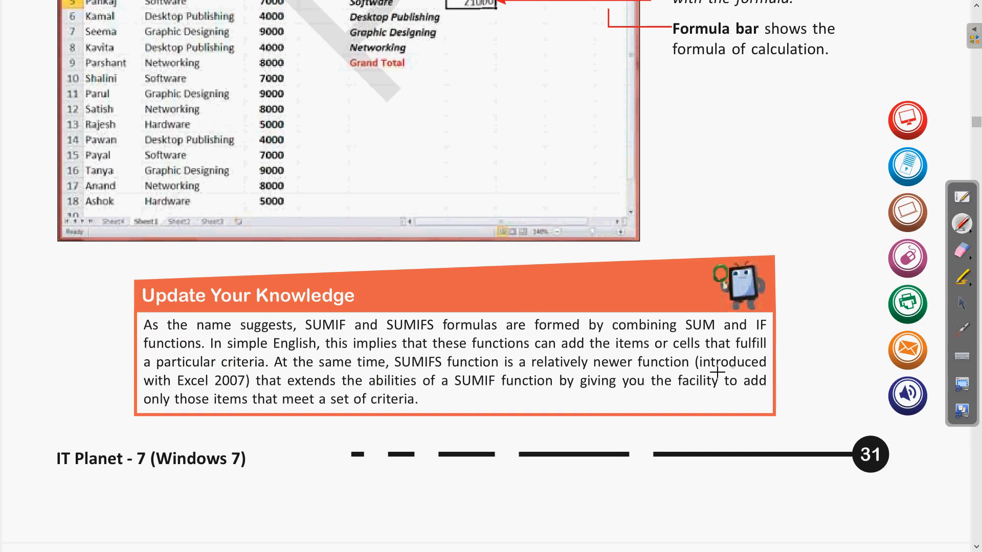